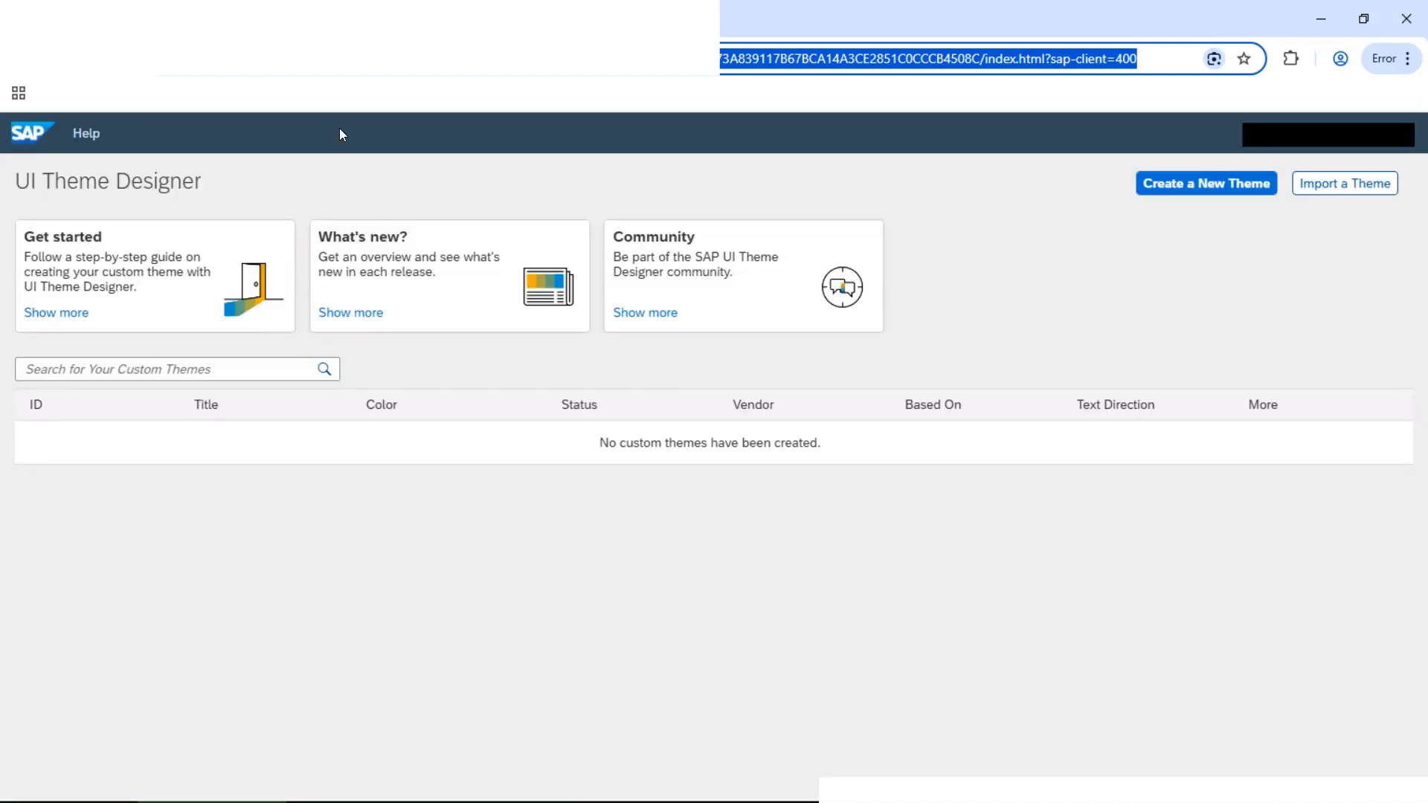
Start creating a new custom theme
click(369, 165)
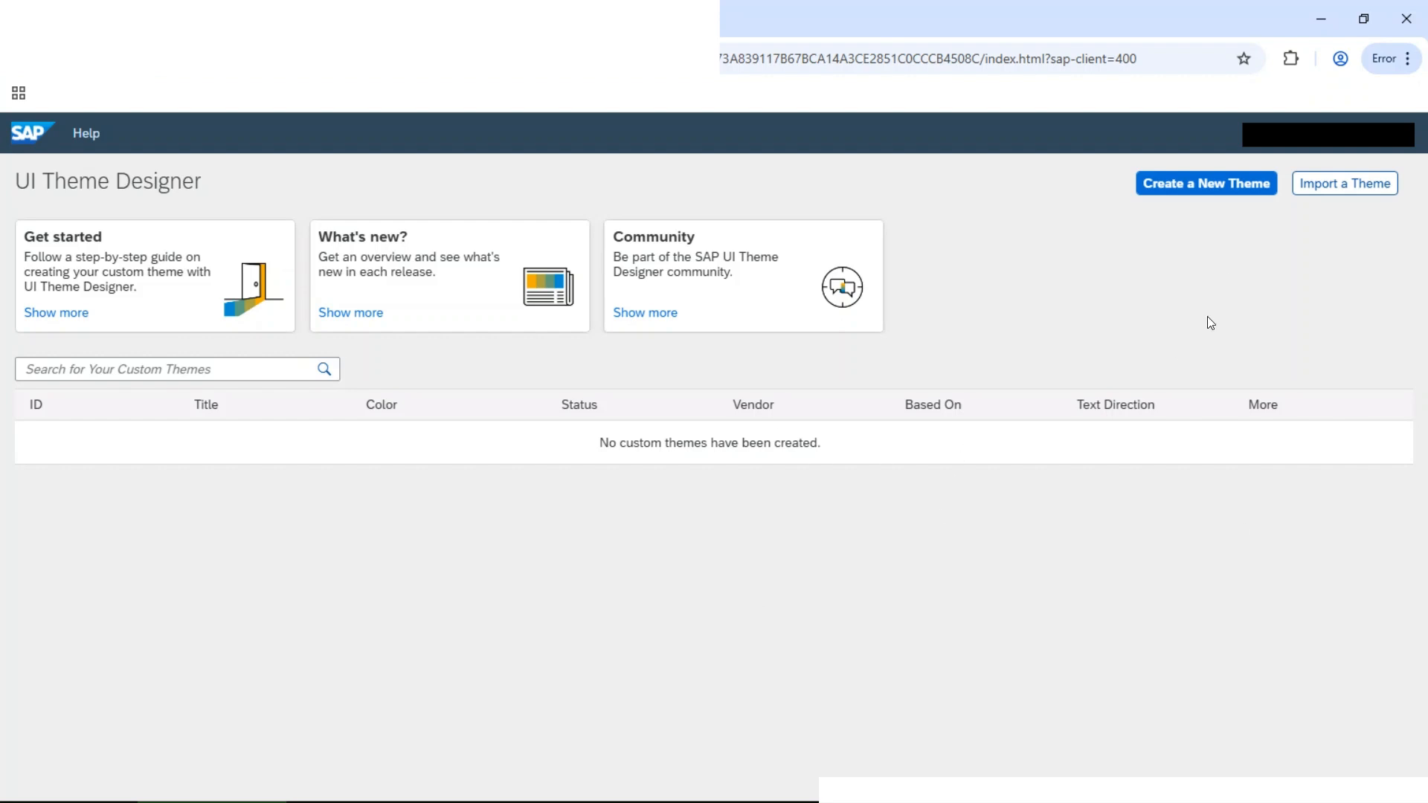
click(1194, 187)
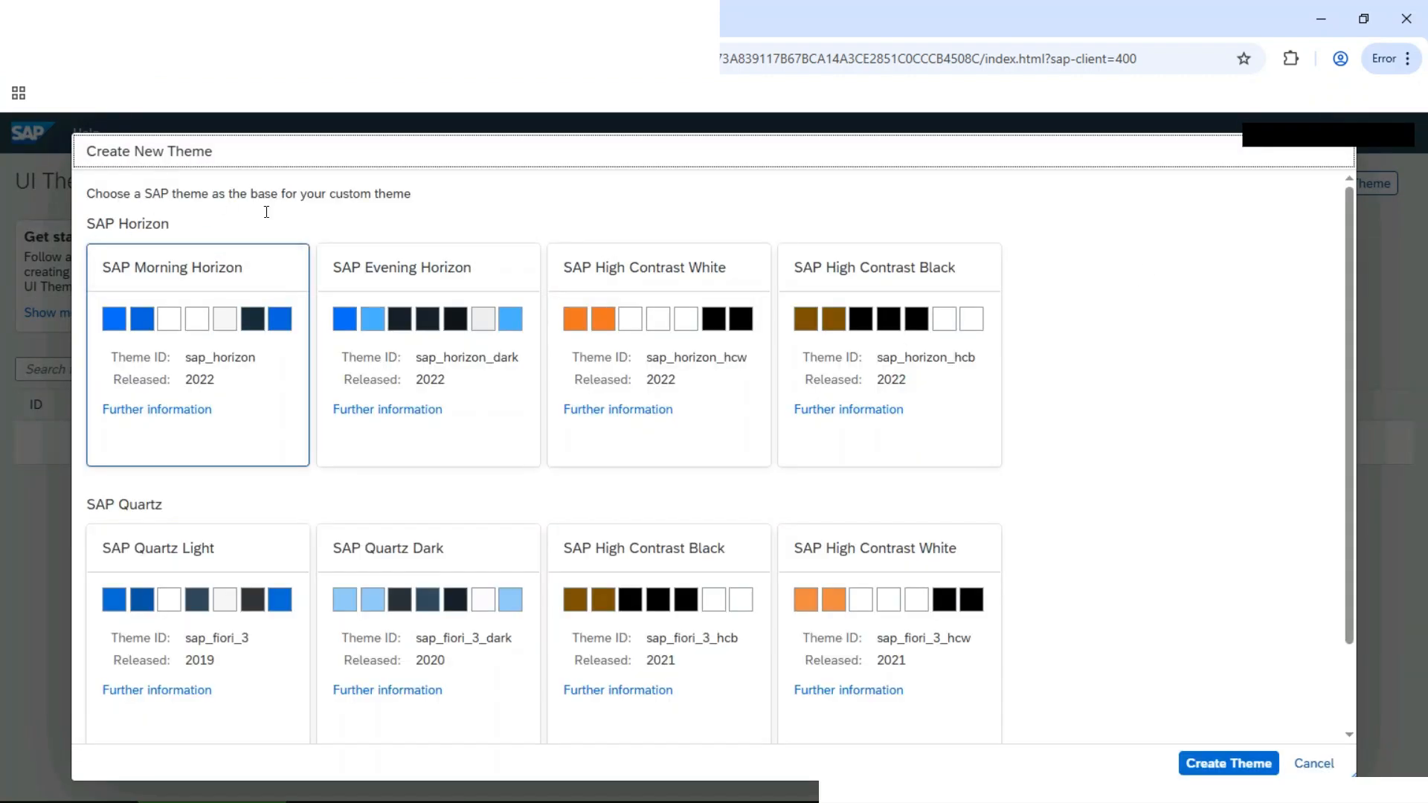
Examine the available base themes in the SAP Horizon, SAP Quartz and More SAP Themes groups
scroll(316, 455, down, 2)
scroll(315, 455, up, 2)
scroll(1045, 600, down, 3)
scroll(1044, 598, up, 3)
scroll(1045, 597, down, 3)
click(112, 680)
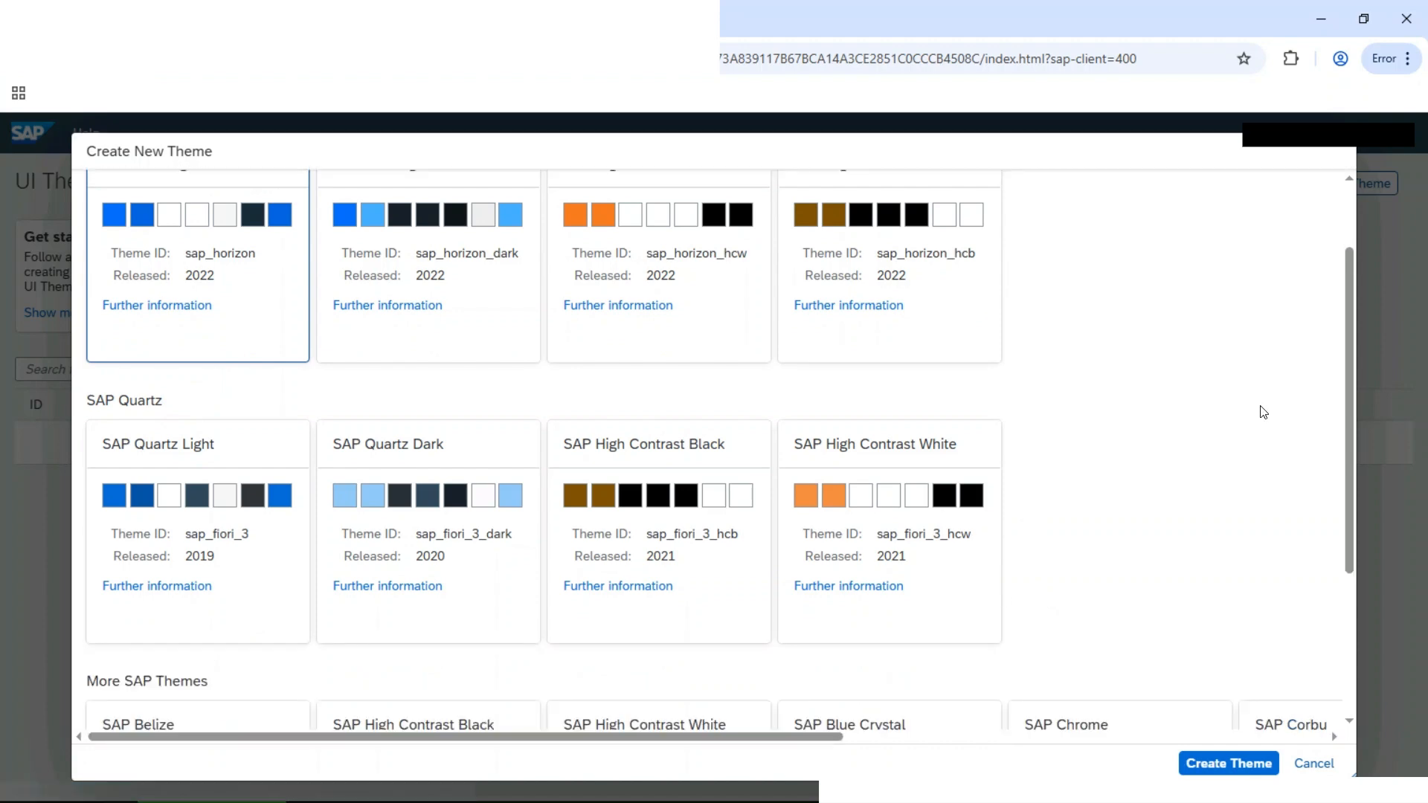
scroll(1263, 411, down, 3)
scroll(1263, 411, up, 5)
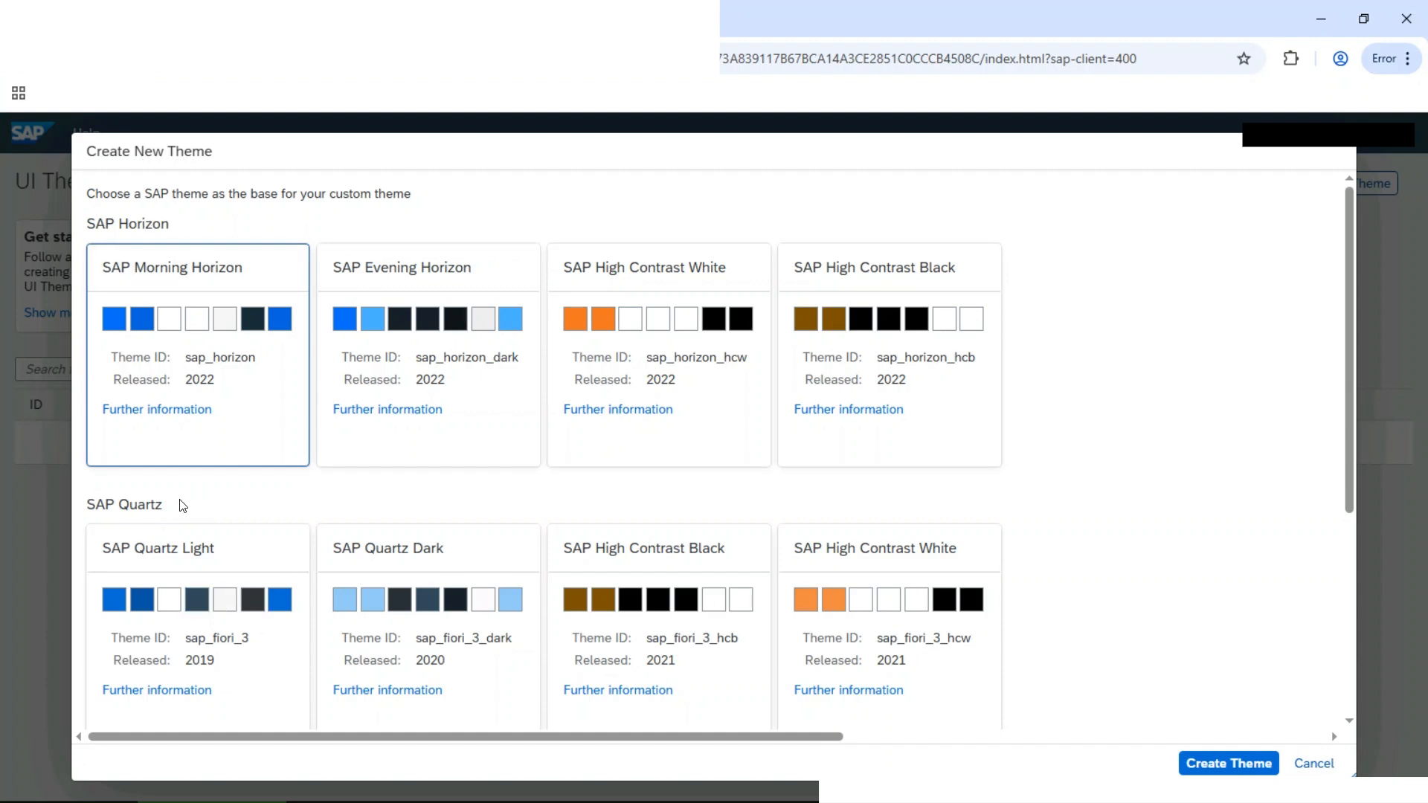
scroll(168, 505, down, 5)
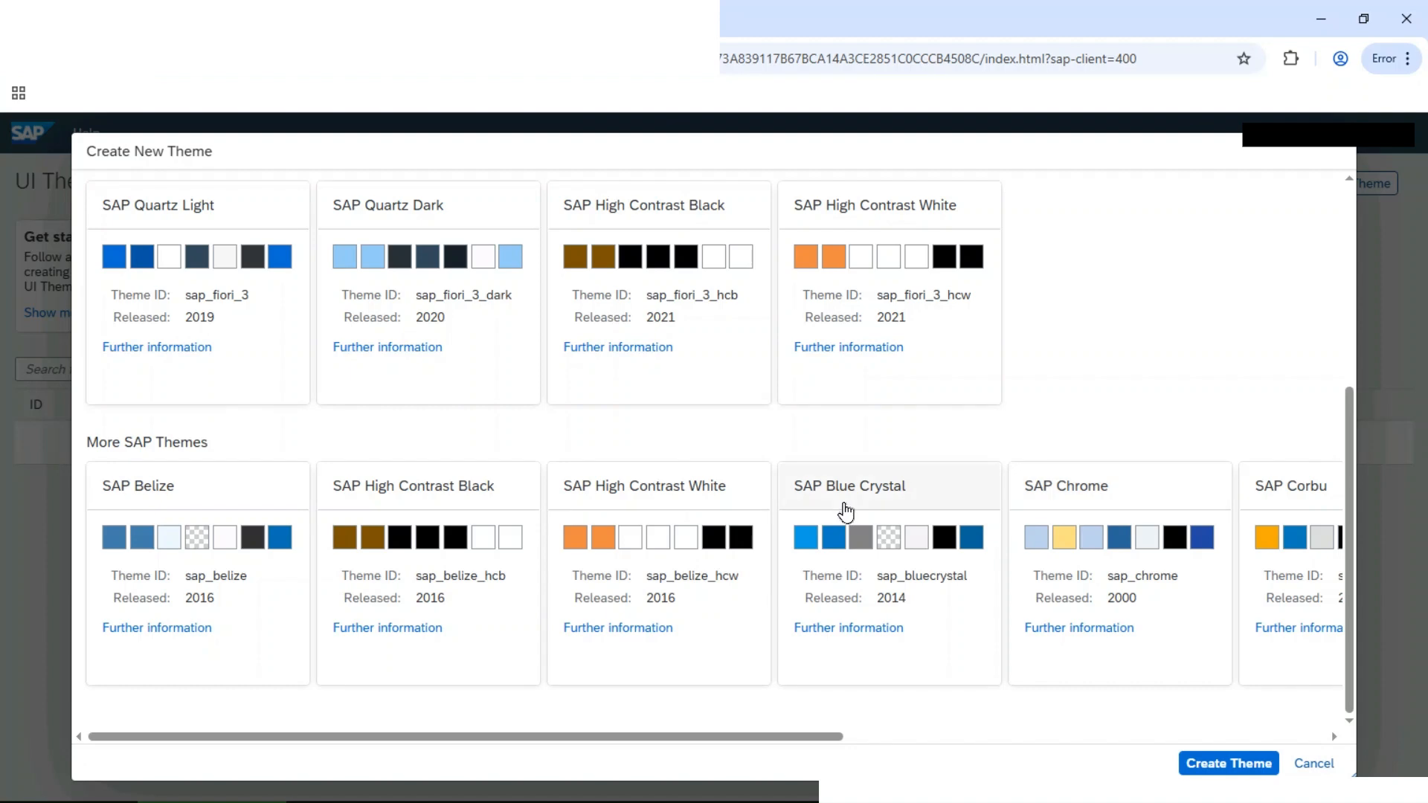
scroll(845, 512, up, 3)
scroll(848, 510, down, 3)
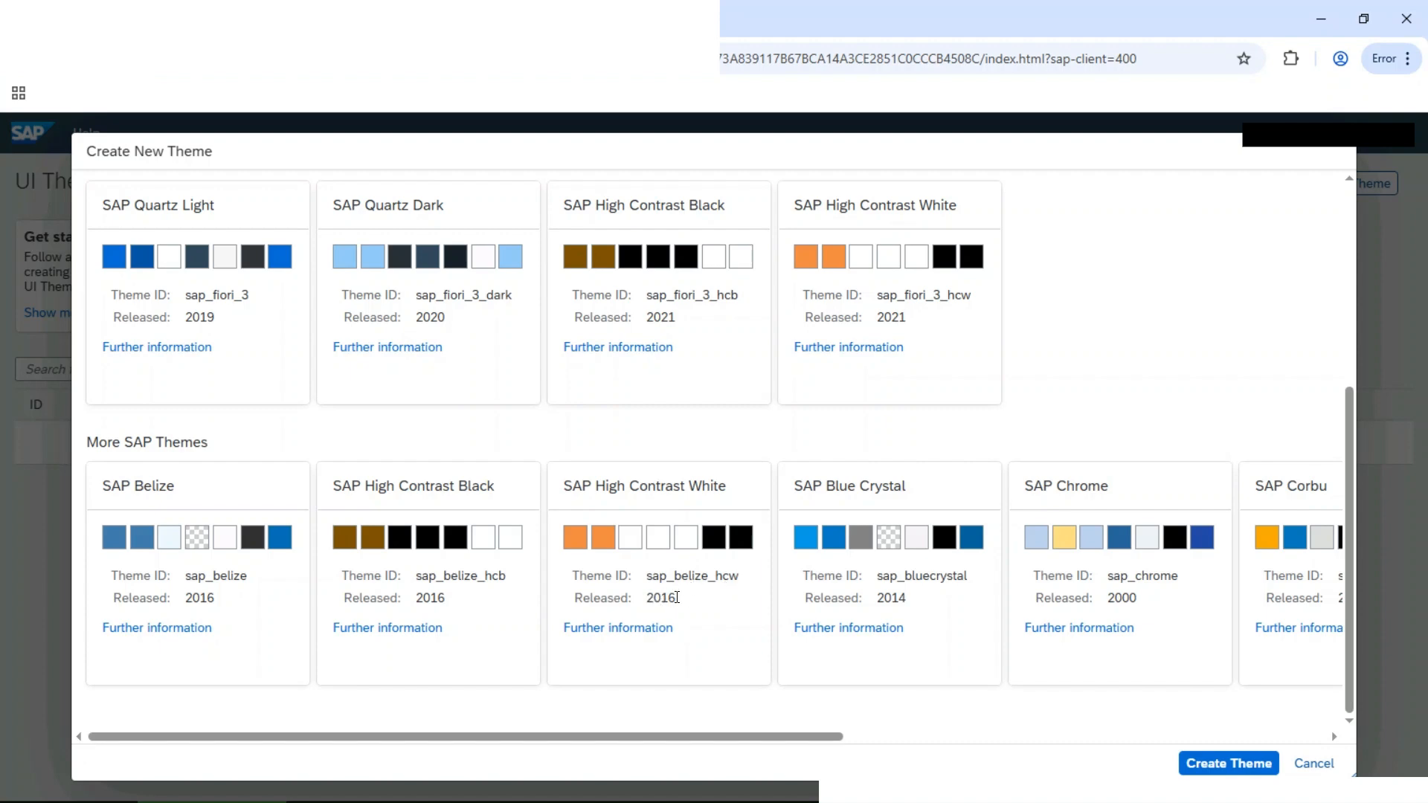
scroll(668, 587, up, 2)
scroll(663, 492, up, 2)
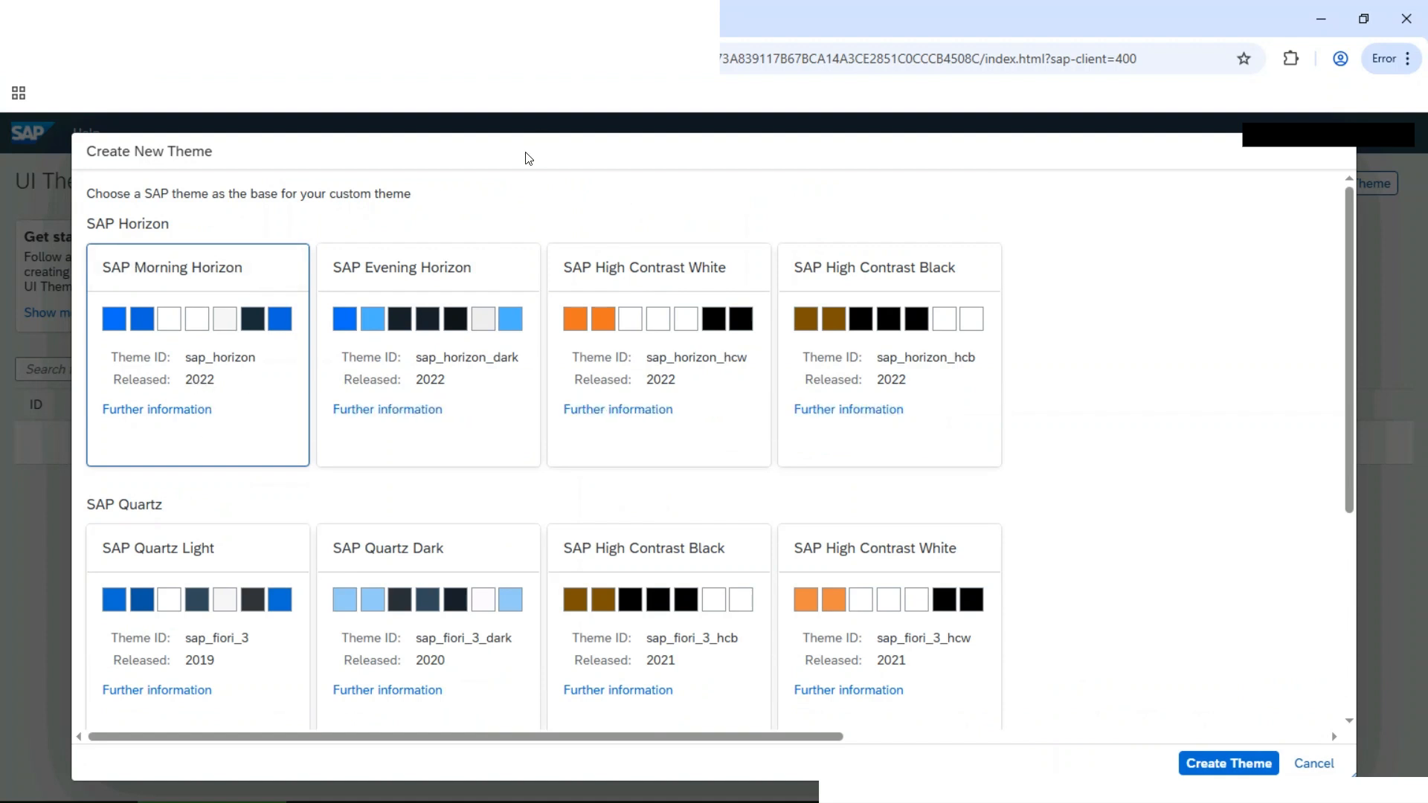
Create the custom theme with SAP Morning Horizon as its base
click(343, 278)
click(270, 284)
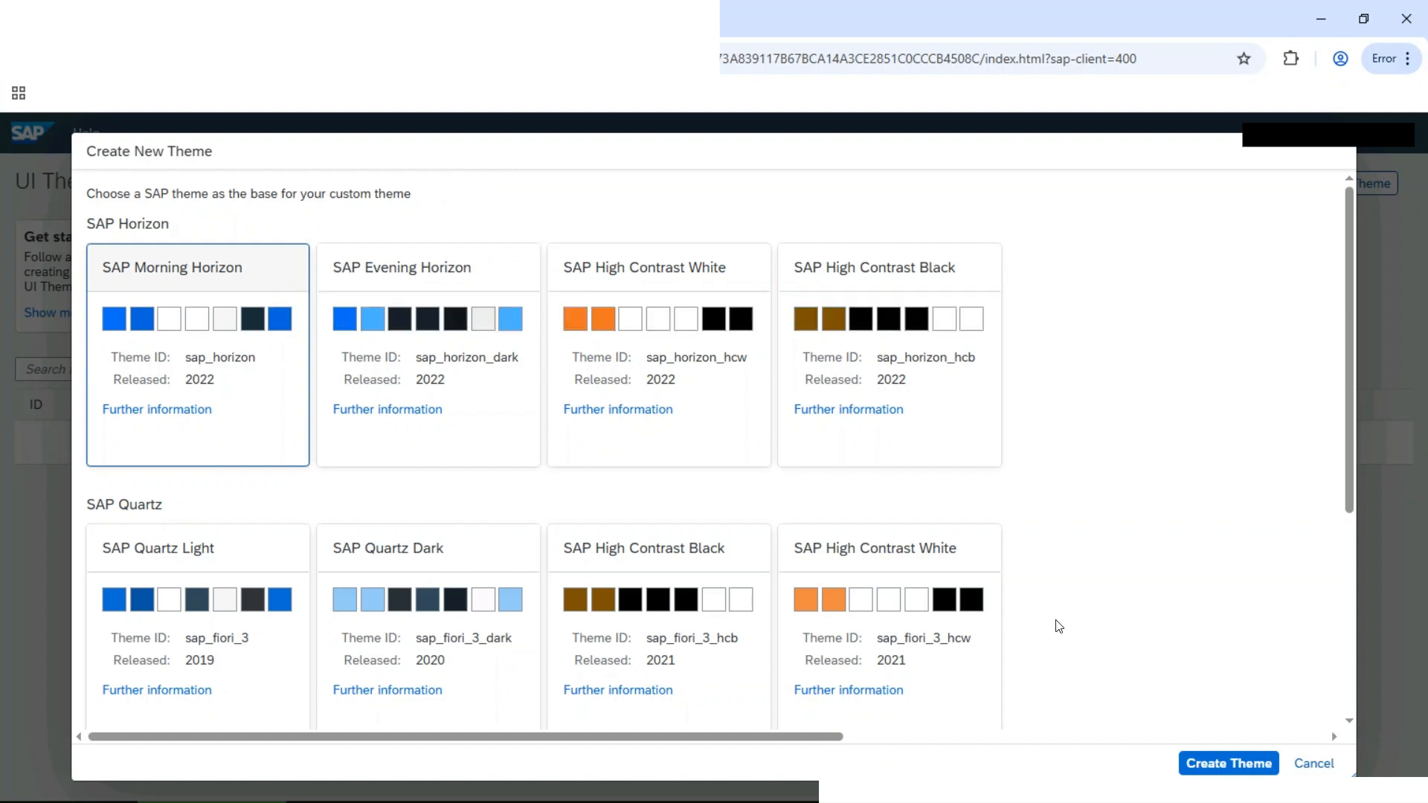
click(1228, 764)
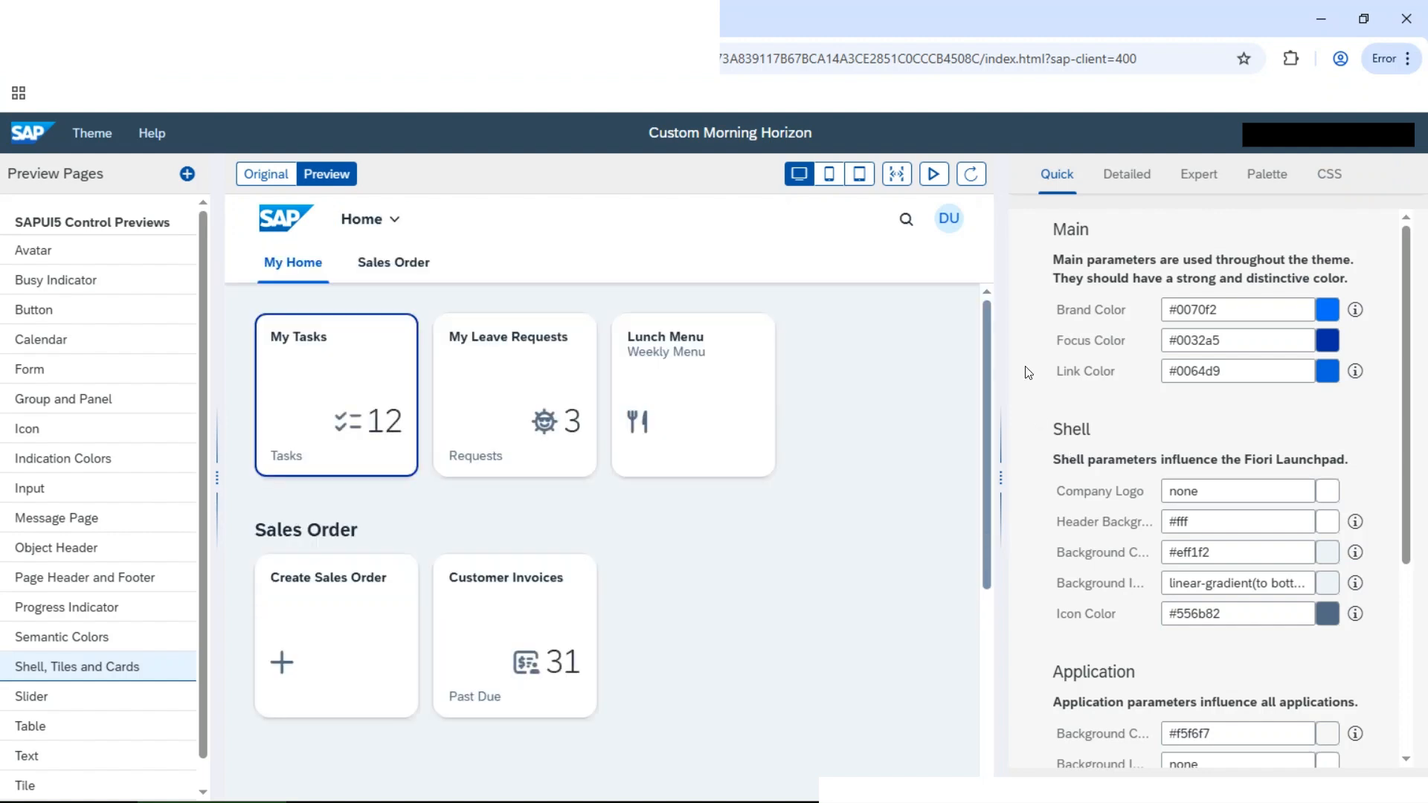
Look through the new theme's launchpad preview, including its My Home and Sales Order sections
scroll(926, 438, down, 5)
scroll(925, 456, up, 5)
click(283, 271)
click(373, 267)
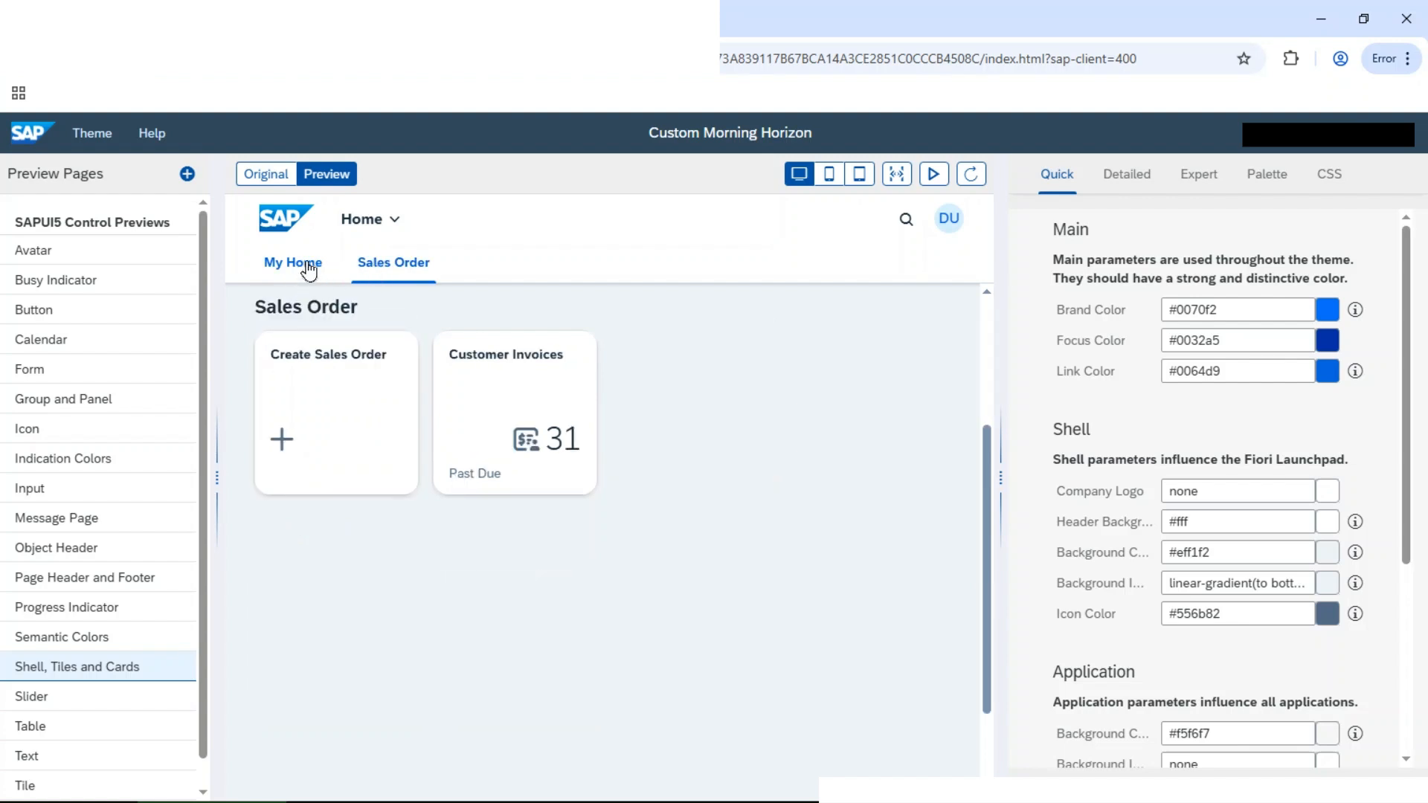
click(301, 269)
scroll(714, 483, down, 3)
scroll(731, 506, up, 3)
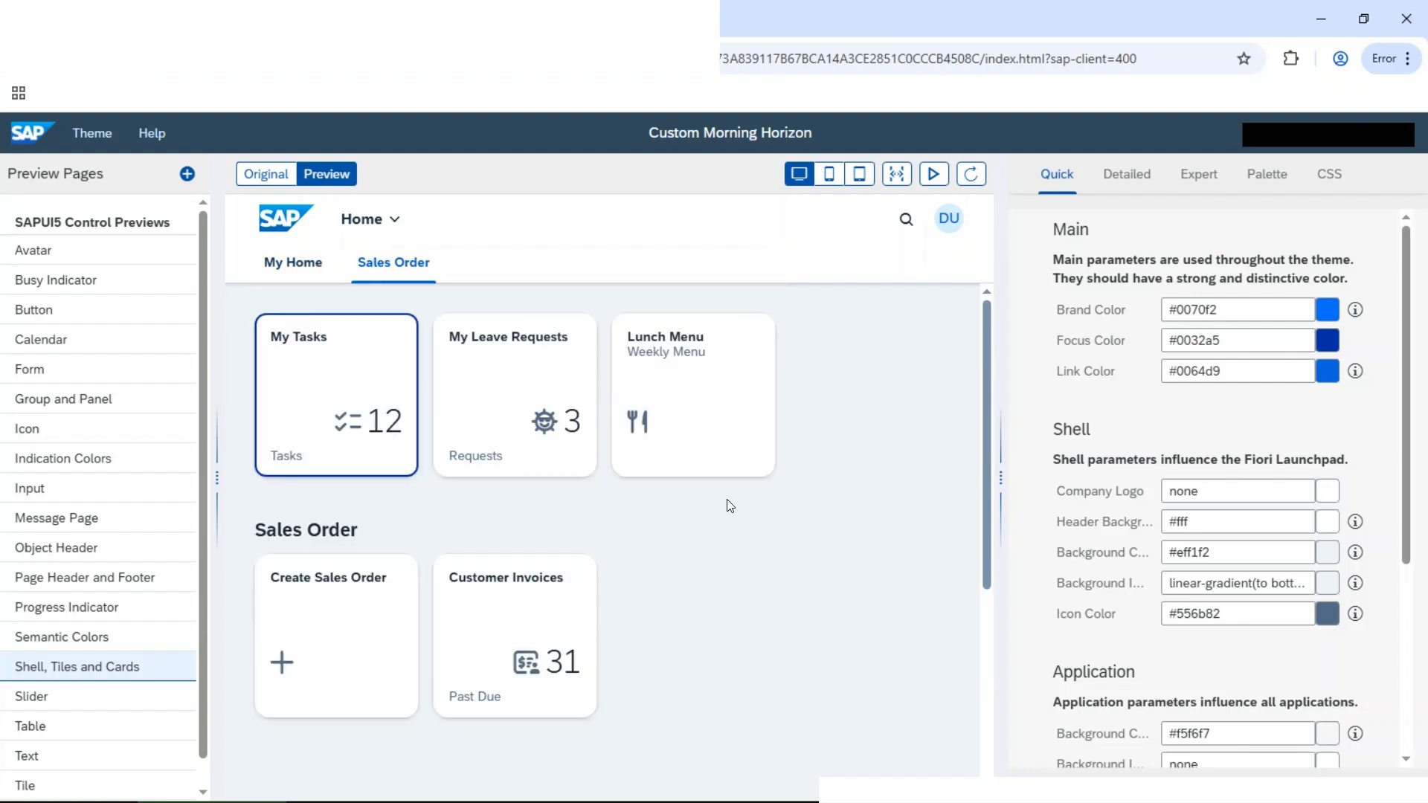
Compare the original look of the sample launchpad with the custom theme's preview
click(272, 174)
click(334, 175)
click(247, 177)
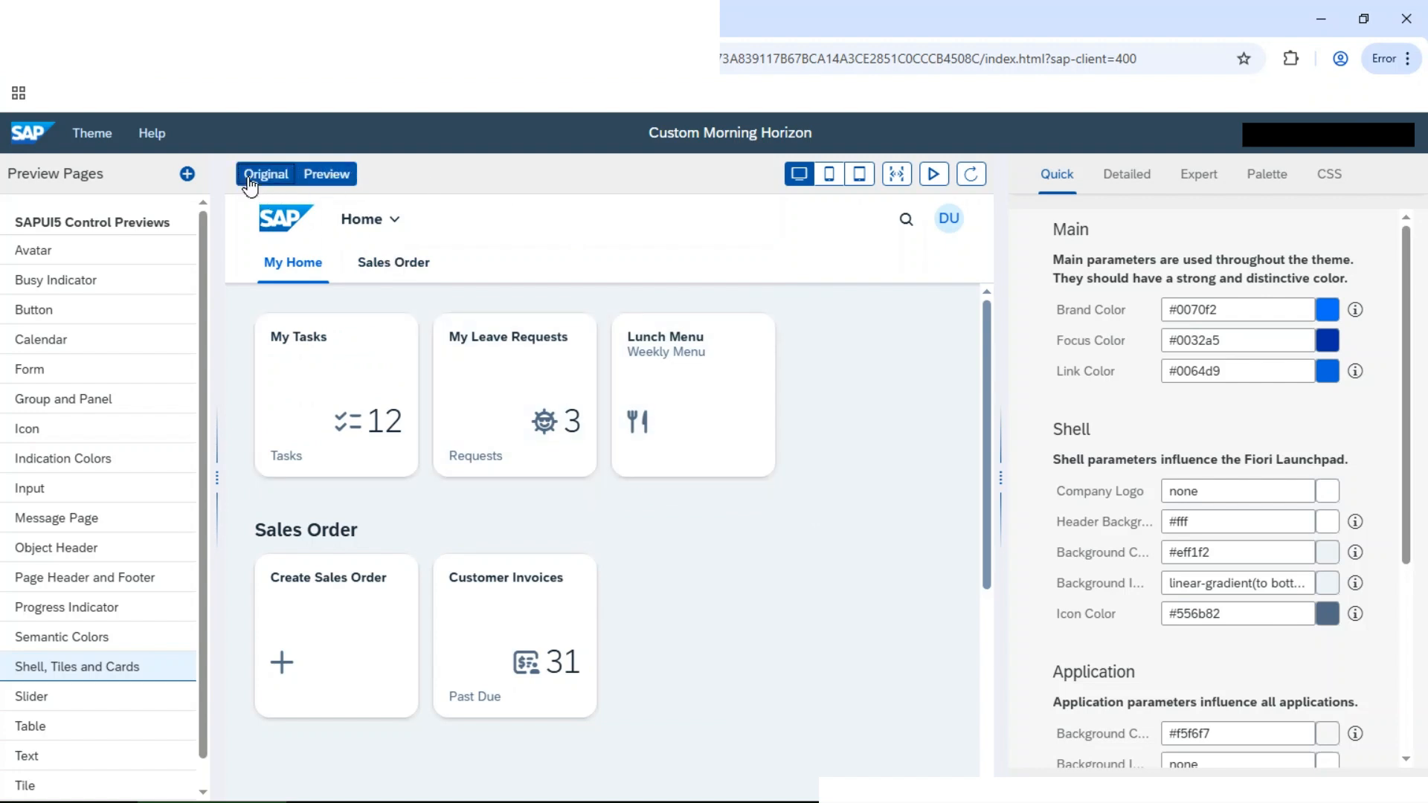
click(315, 175)
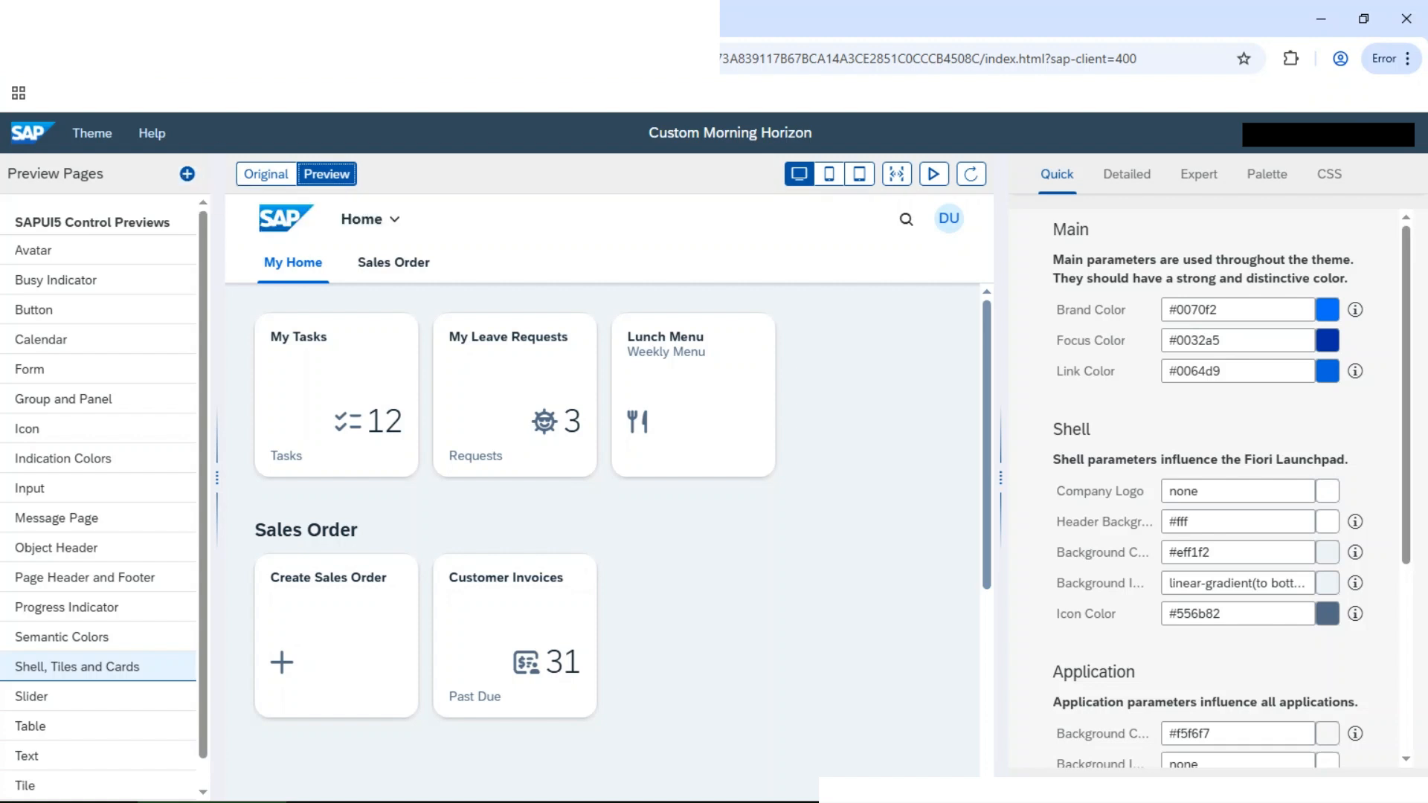
Switch to the live Fiori launchpad, look over its home page tiles, and return to the theme designer
click(359, 19)
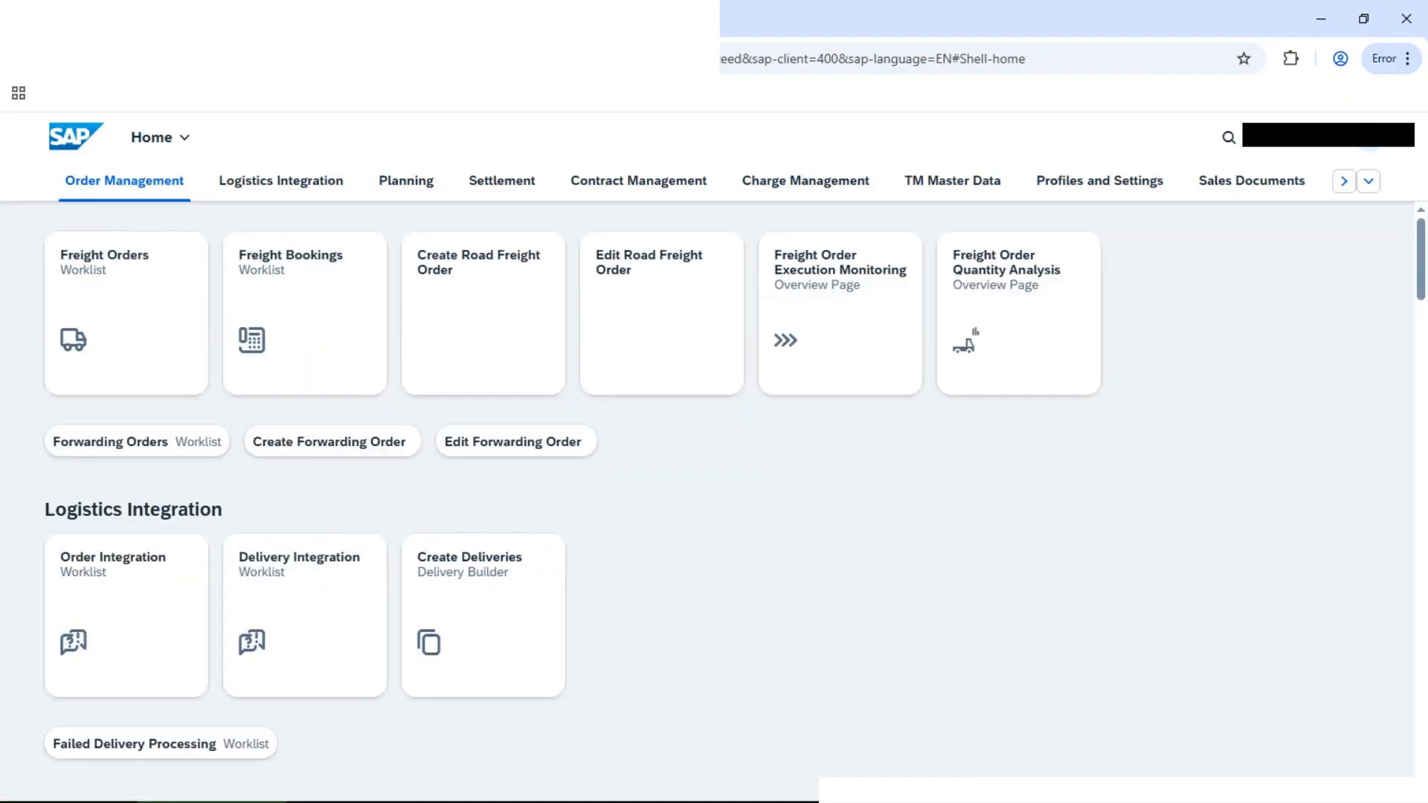
scroll(493, 546, down, 10)
scroll(491, 543, up, 10)
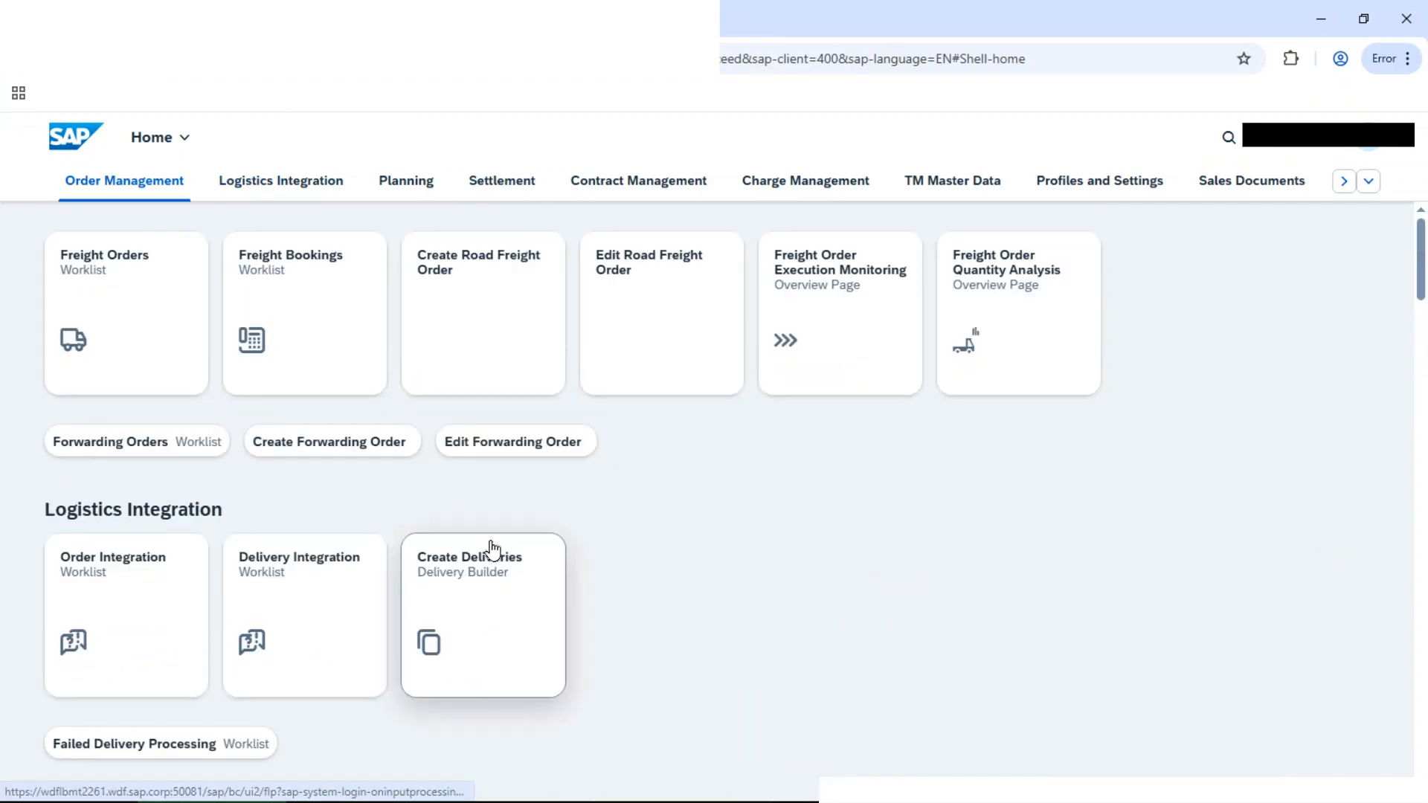
click(541, 18)
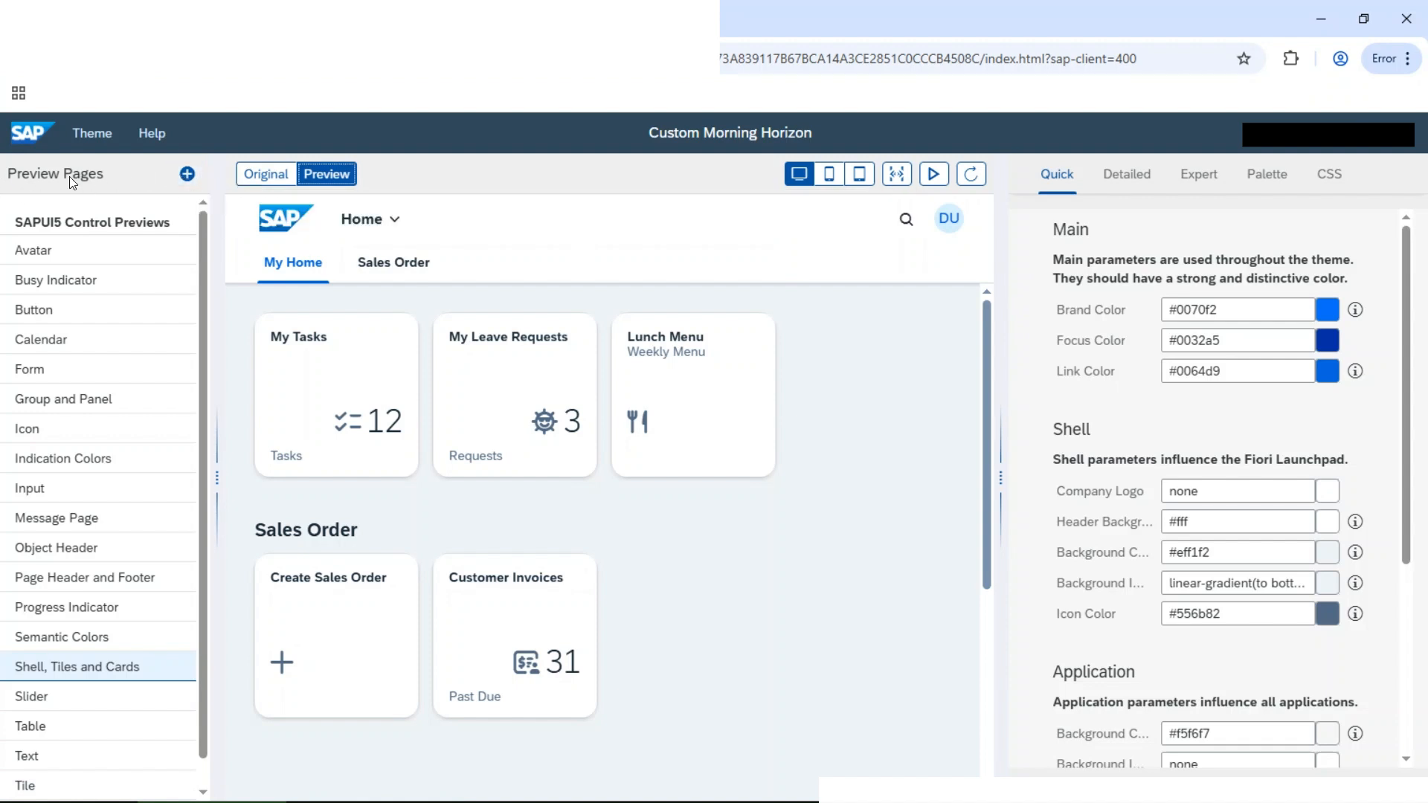
Add a preview page for the application link /sap/bc/ui2/flp, named SAP Fiori LPD
click(188, 174)
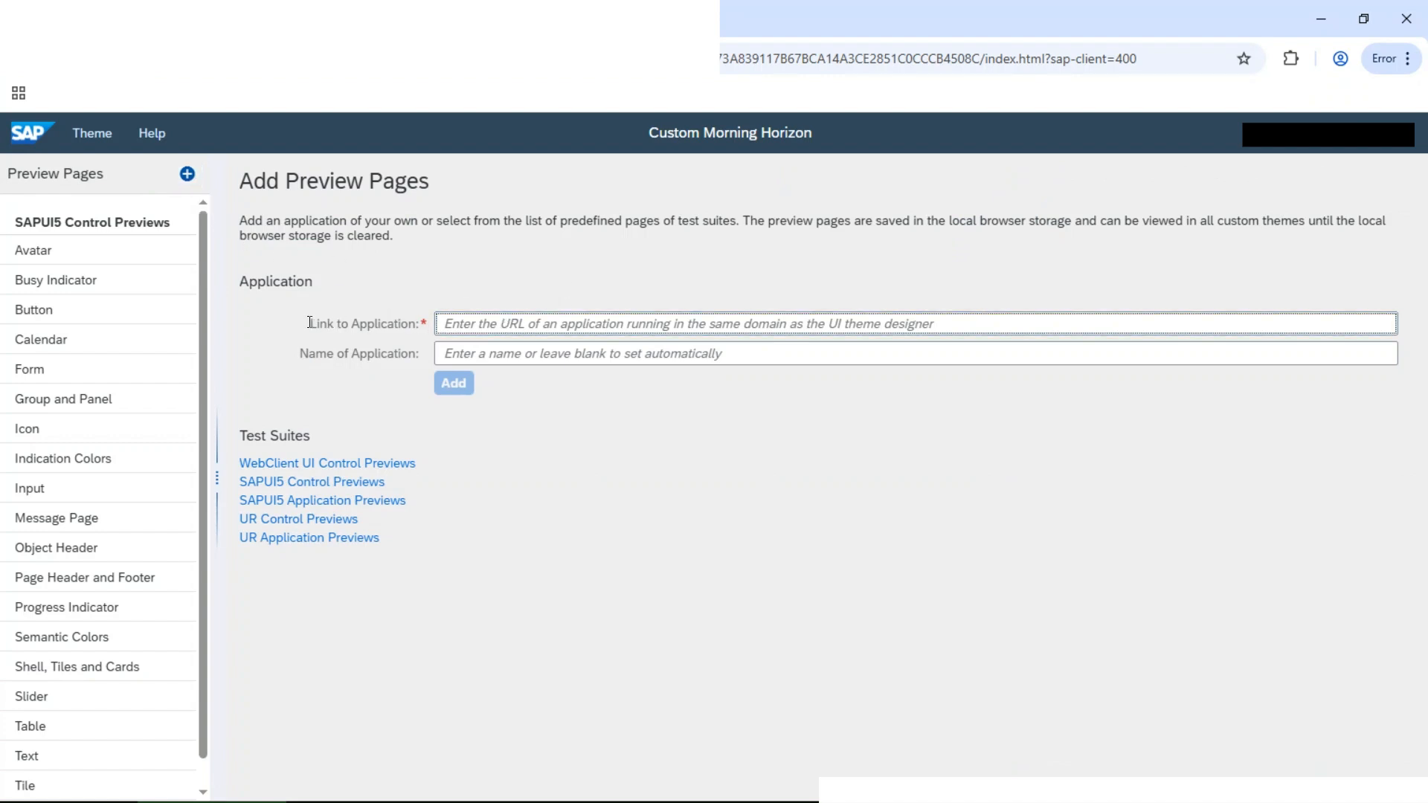
drag(308, 323, 399, 323)
click(477, 322)
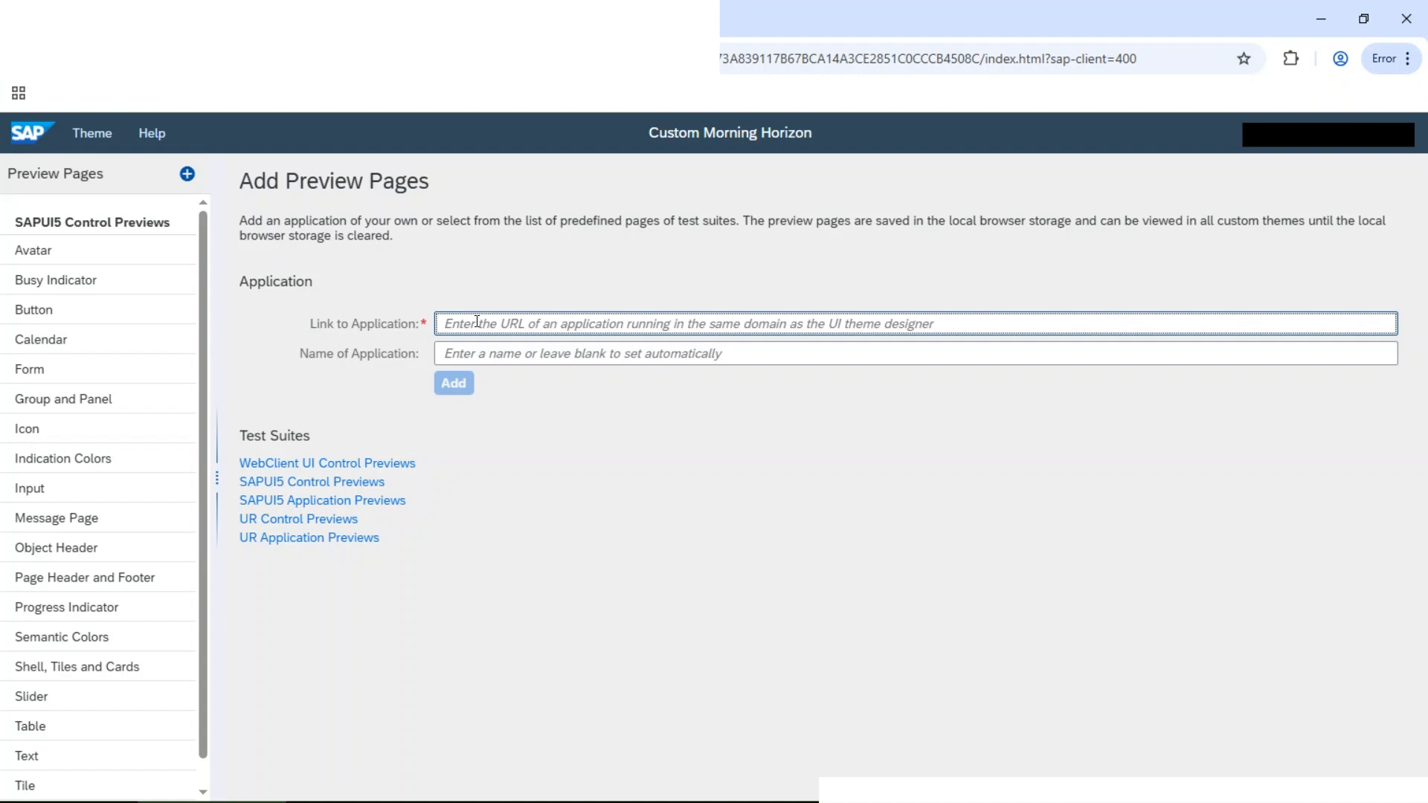
text(/sap)
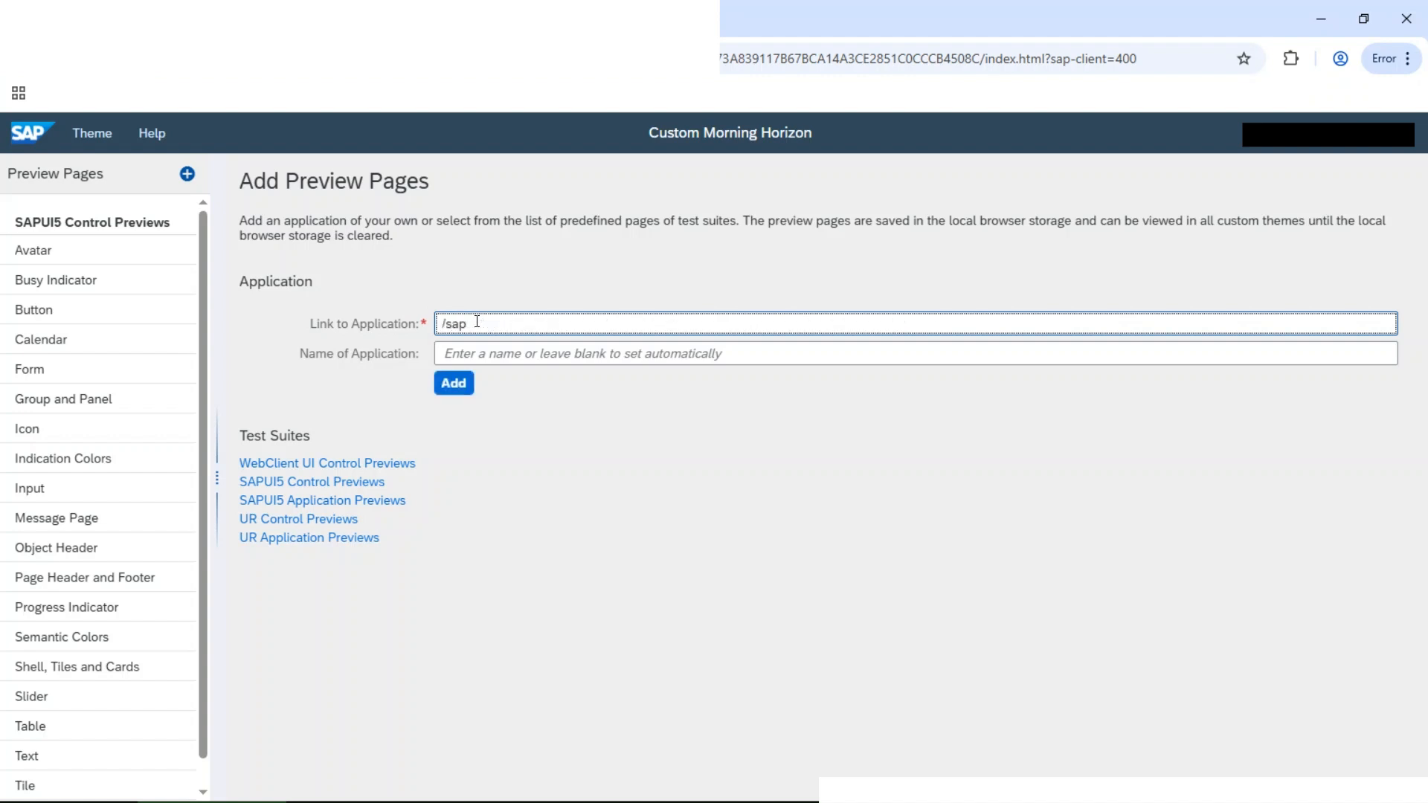
text(/bc/ui2/flp)
click(509, 356)
text(SAP Fiori )
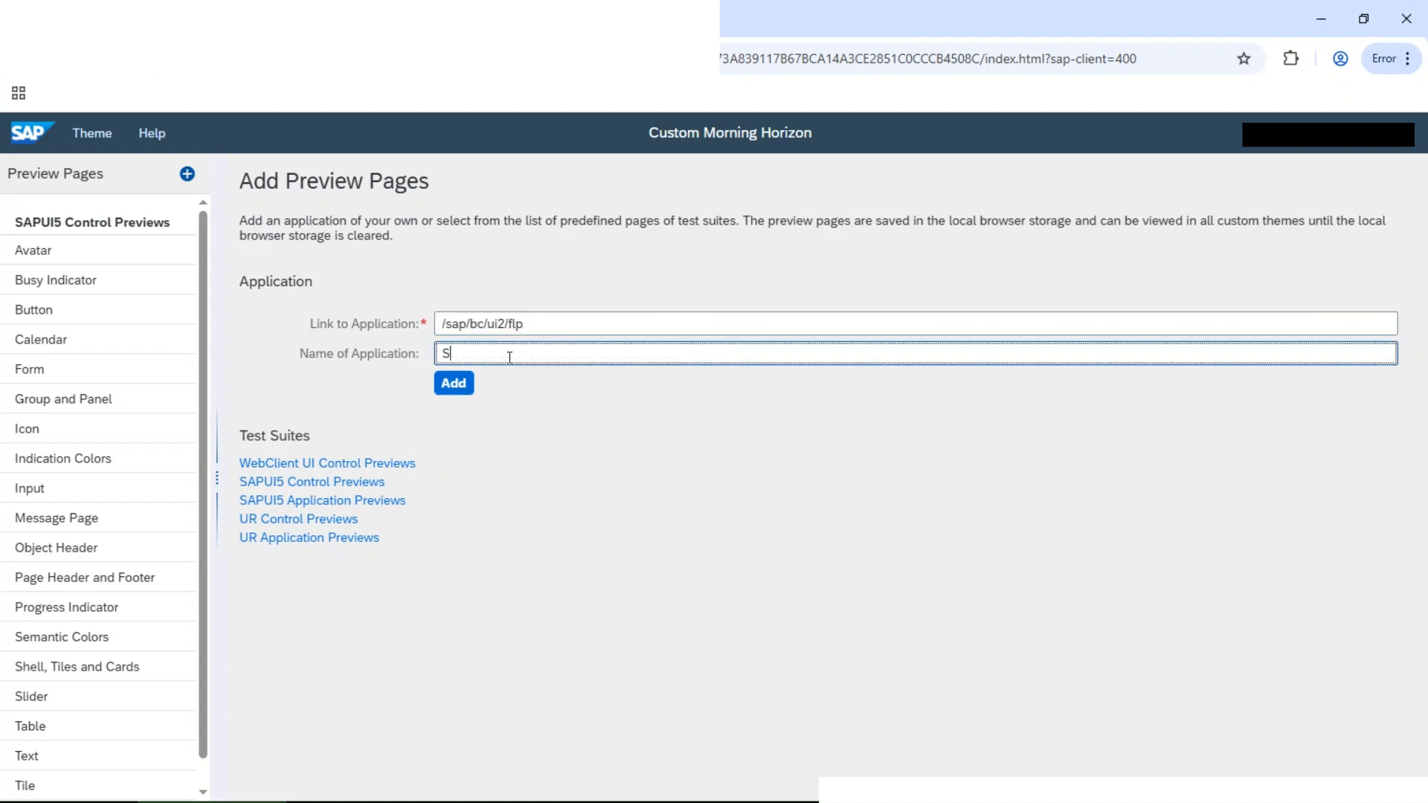
text(LPD)
click(456, 384)
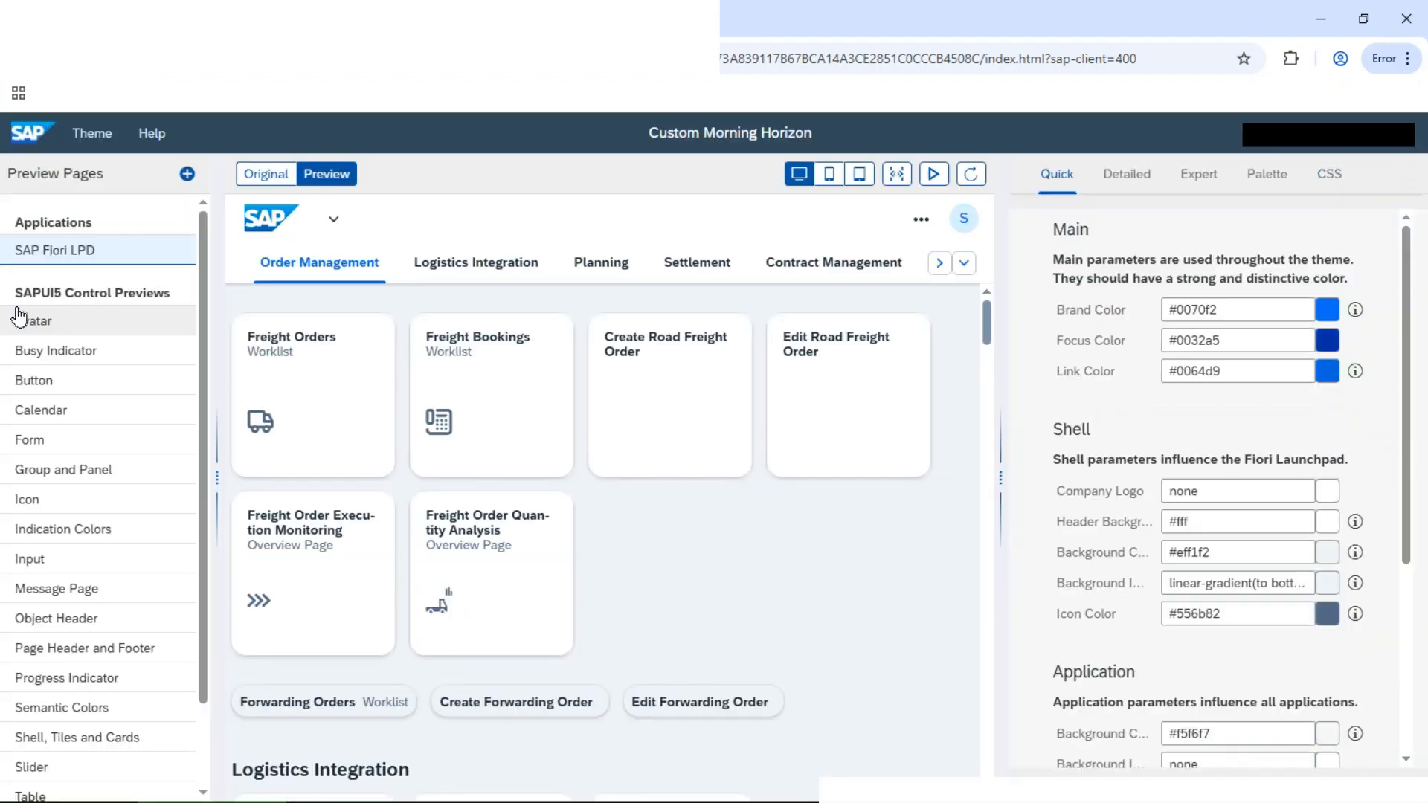
Compare the SAP Fiori LPD preview page with the live Fiori launchpad, then return to the theme designer
scroll(840, 429, down, 10)
scroll(841, 427, up, 10)
scroll(840, 427, down, 15)
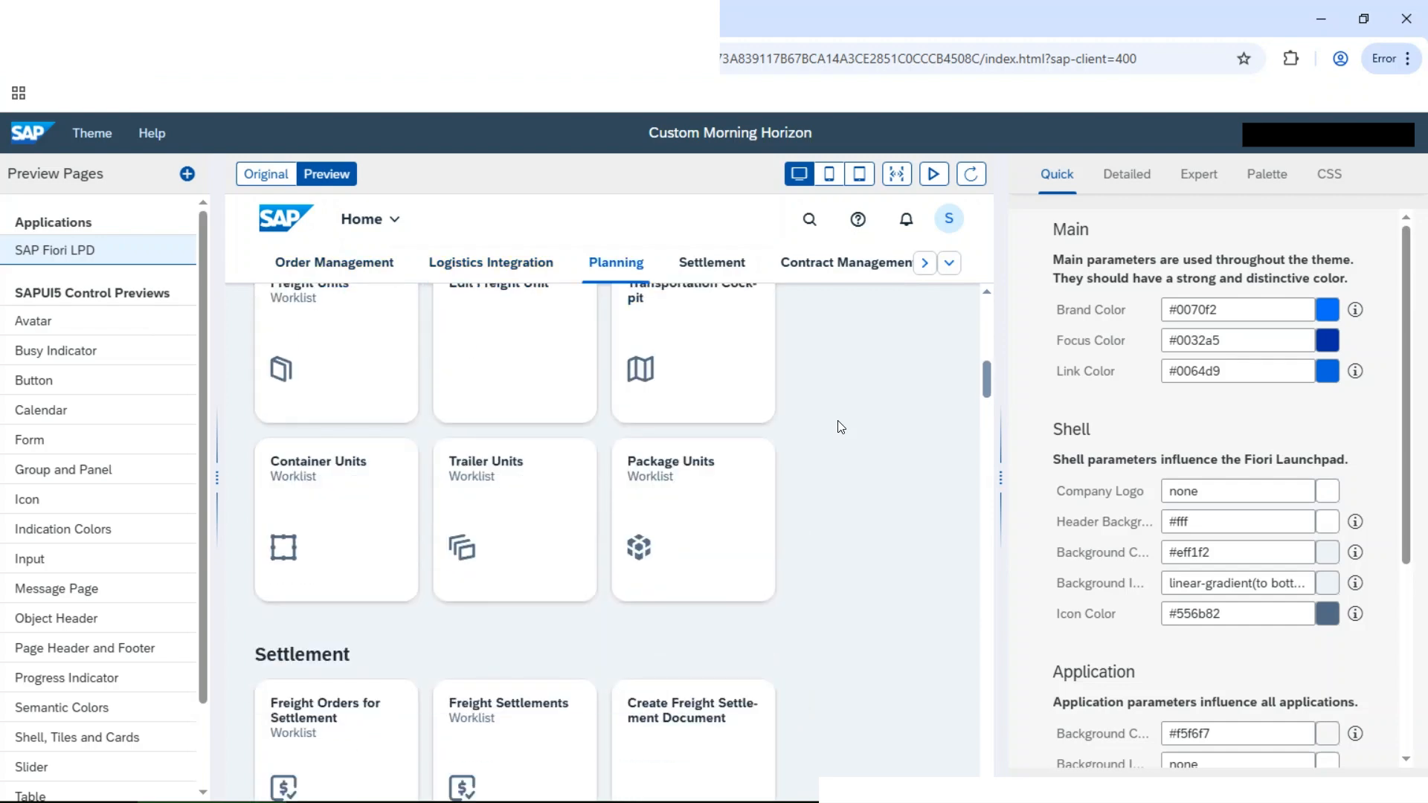
scroll(840, 427, up, 8)
scroll(838, 427, up, 10)
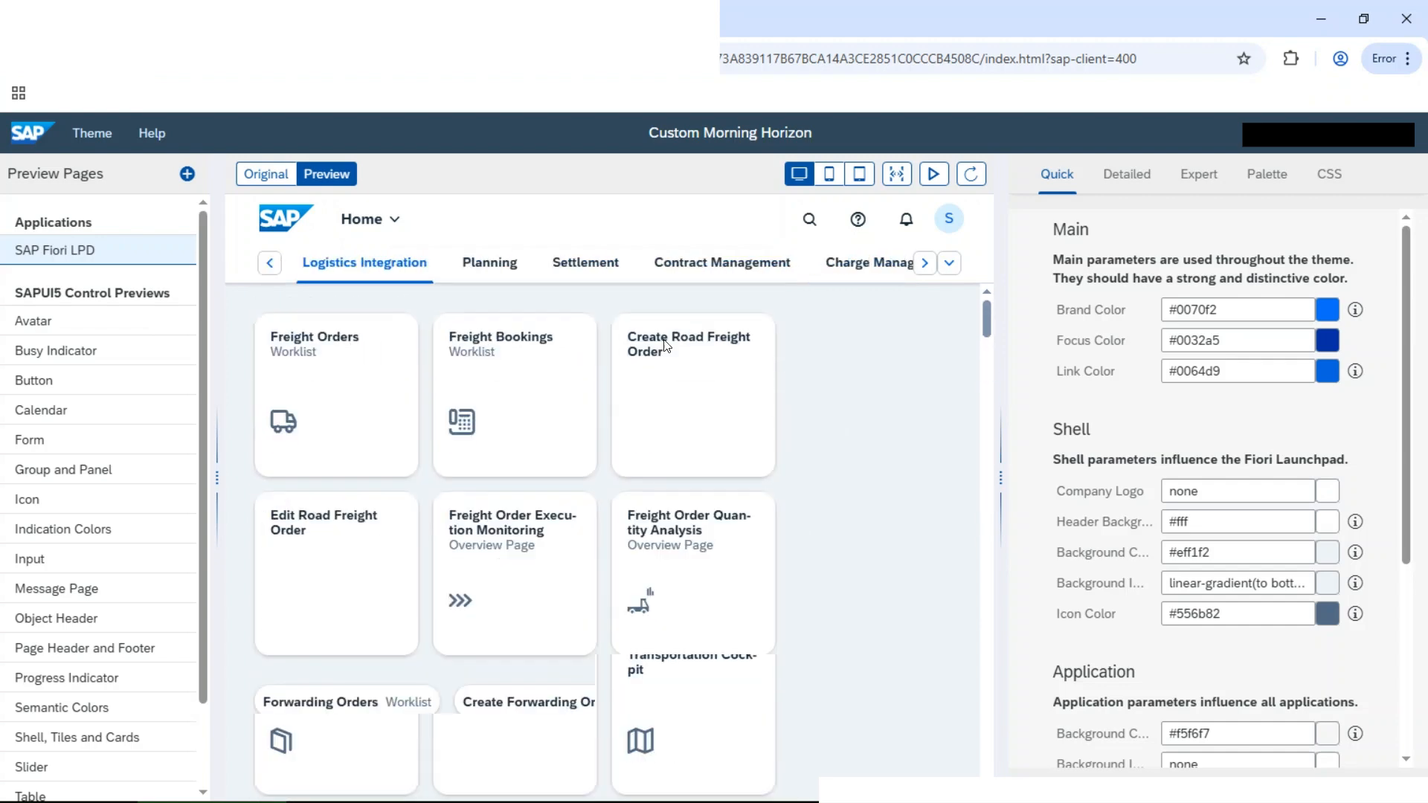
click(521, 19)
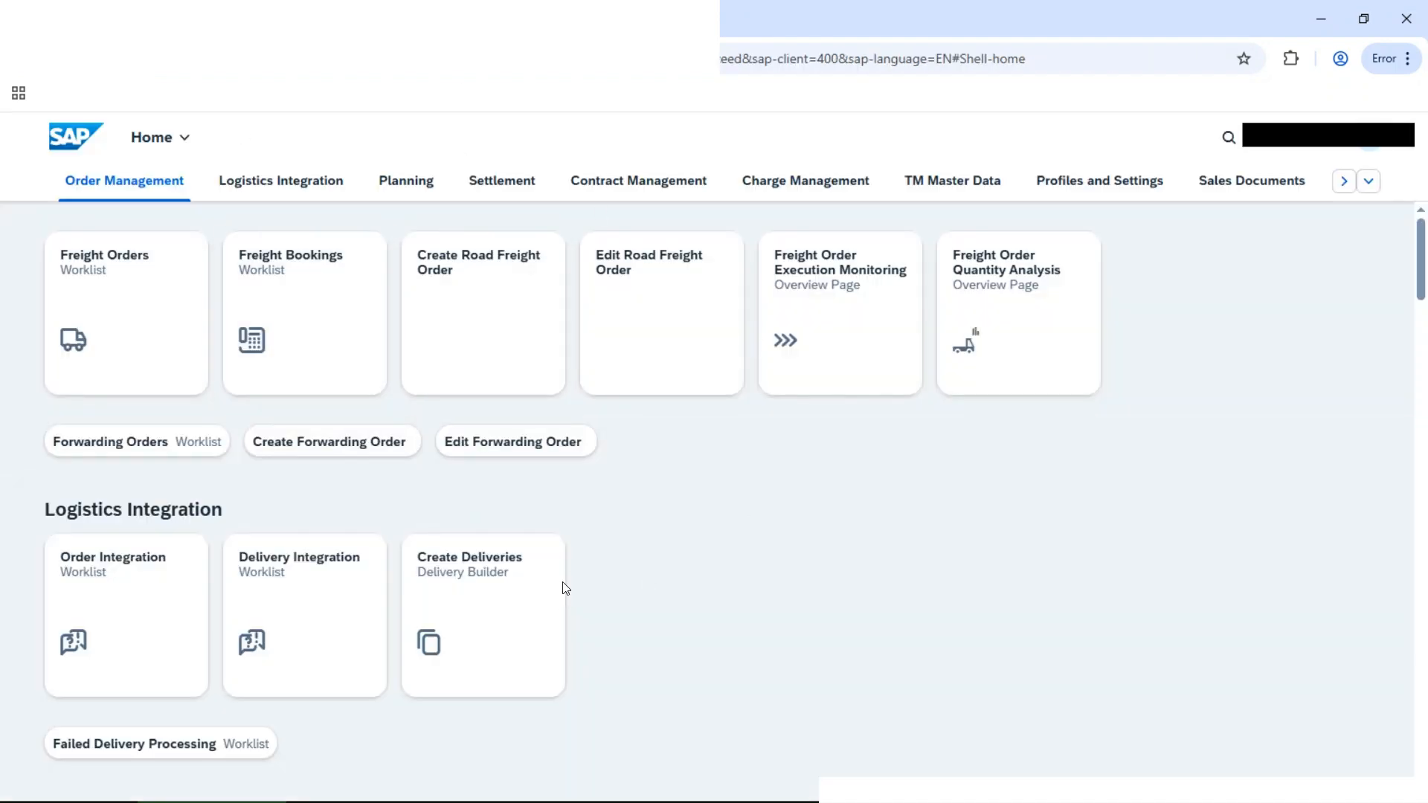
scroll(560, 587, down, 12)
scroll(561, 587, up, 6)
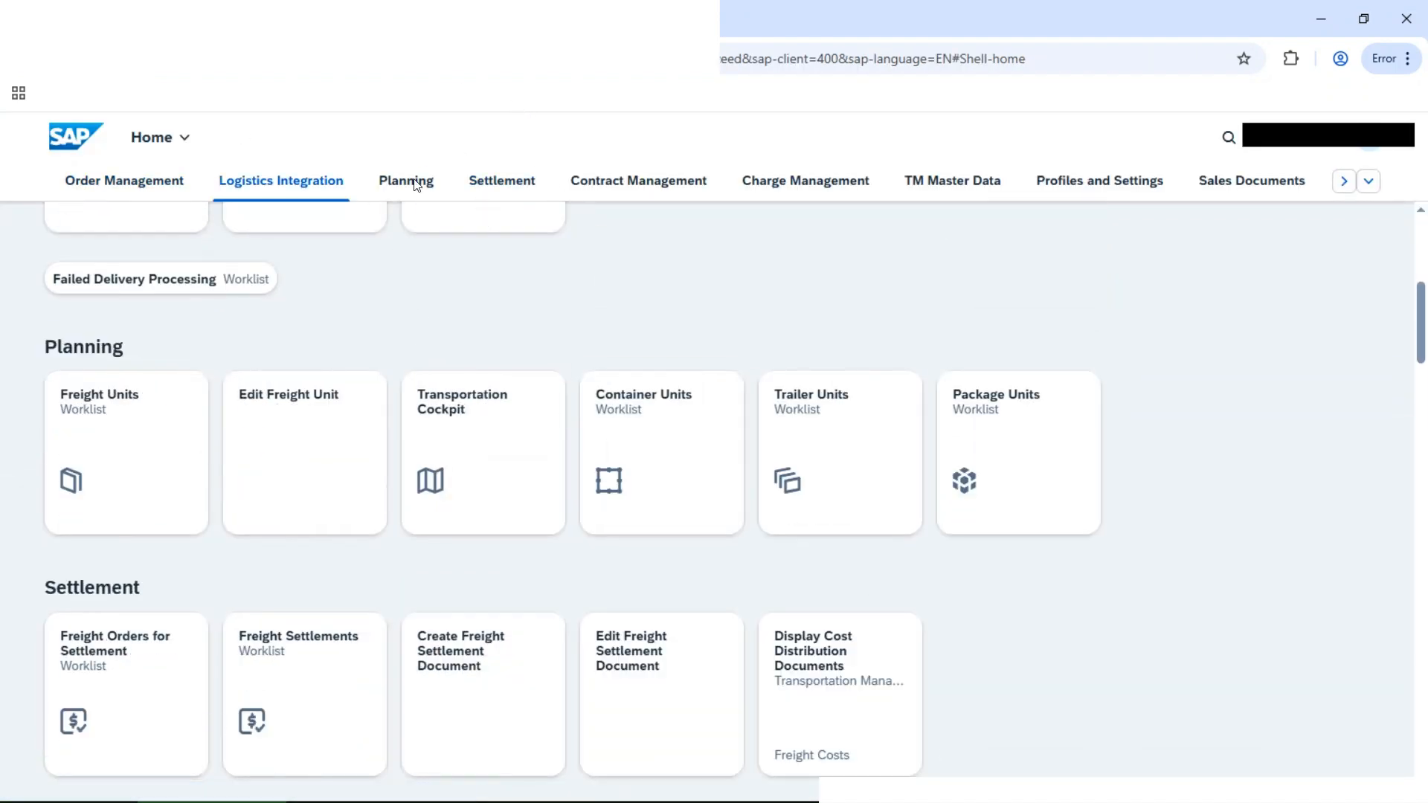
click(335, 19)
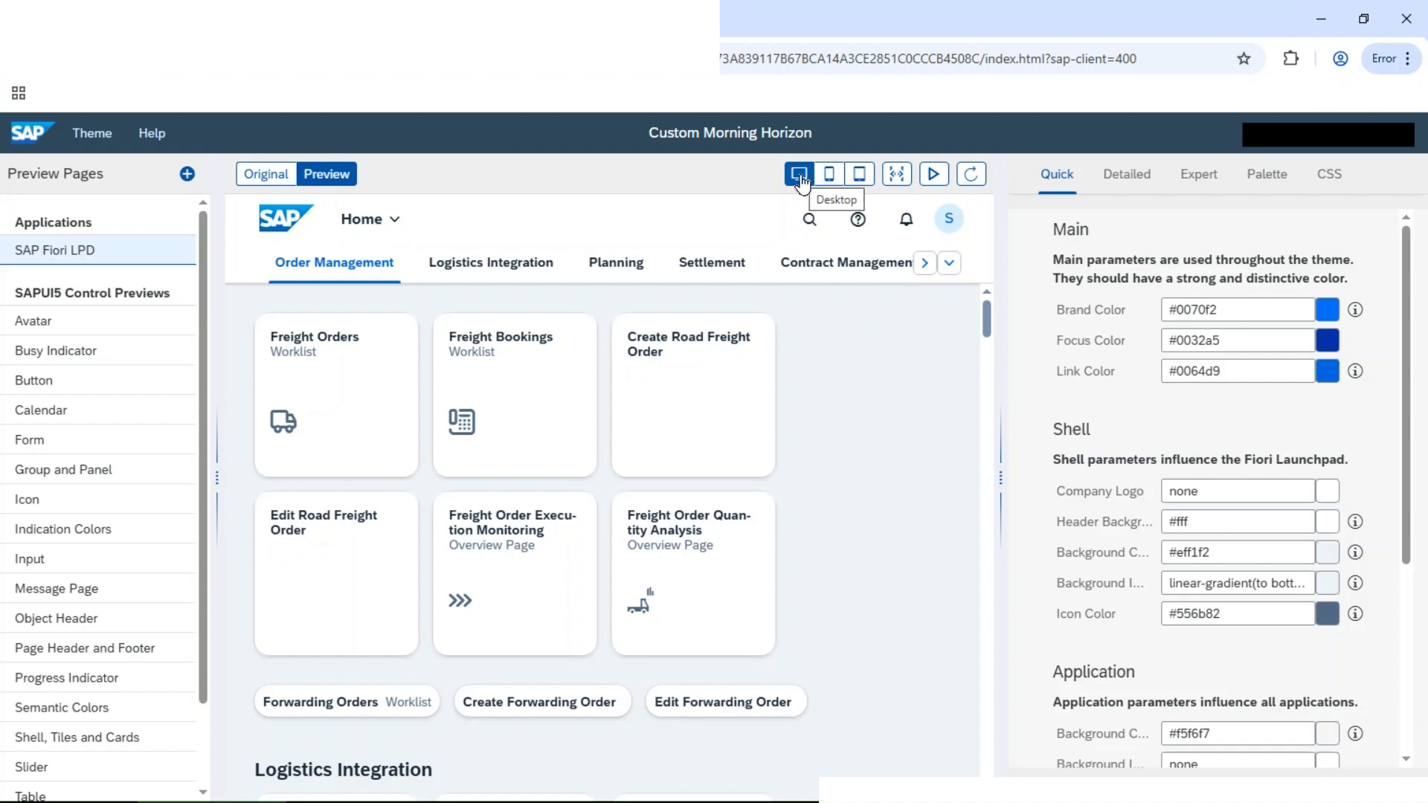
Check the SAP Fiori LPD preview in phone and tablet layouts, and return it to the desktop layout
click(829, 179)
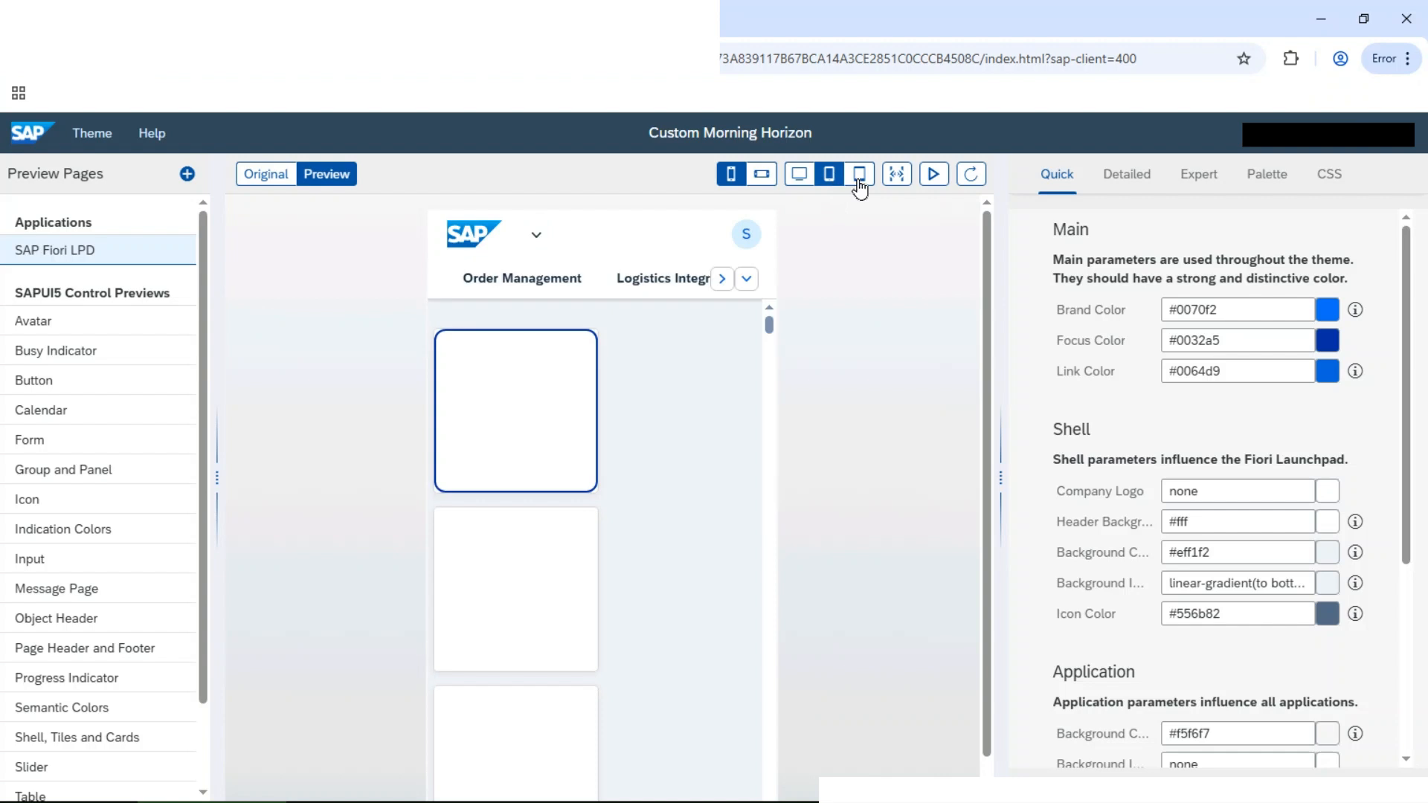
click(860, 176)
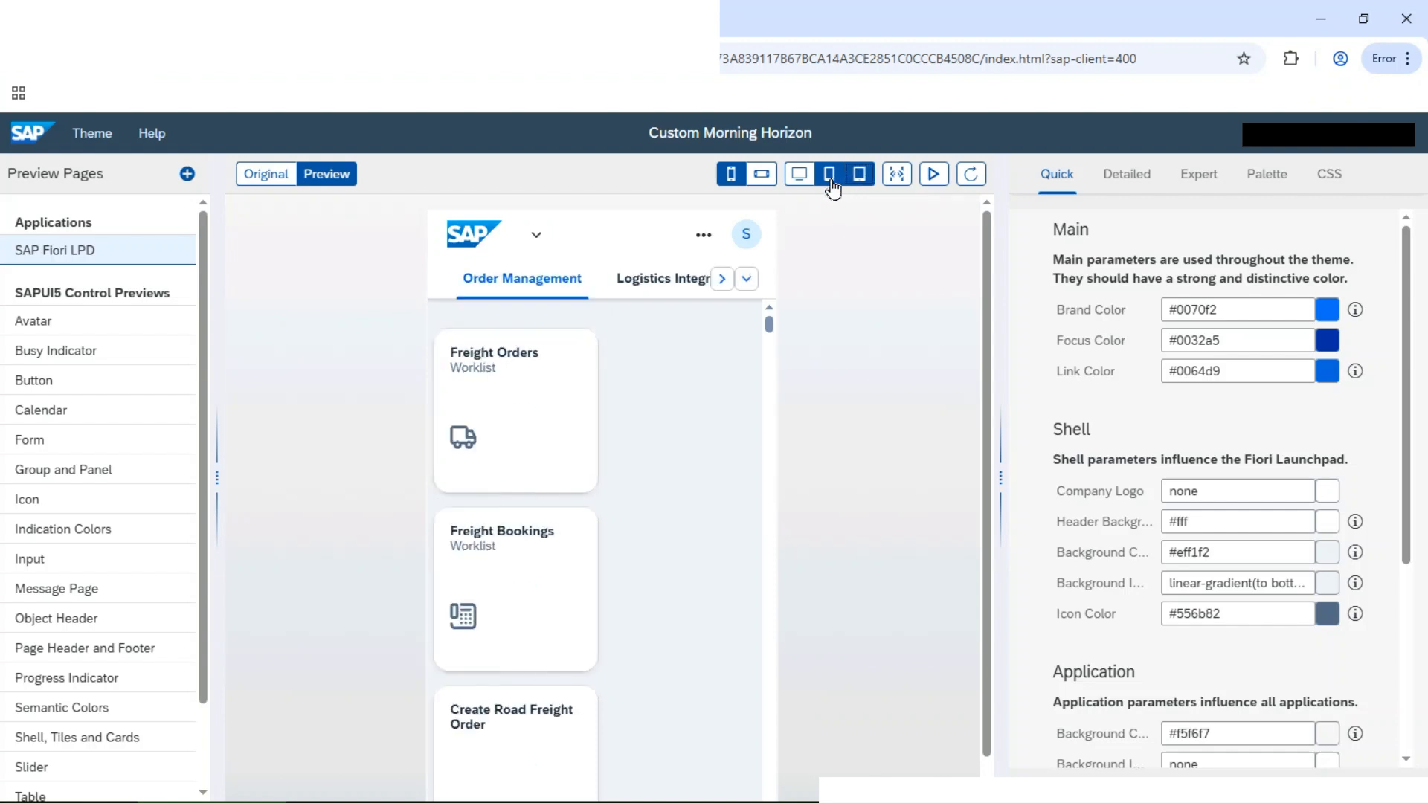
click(830, 179)
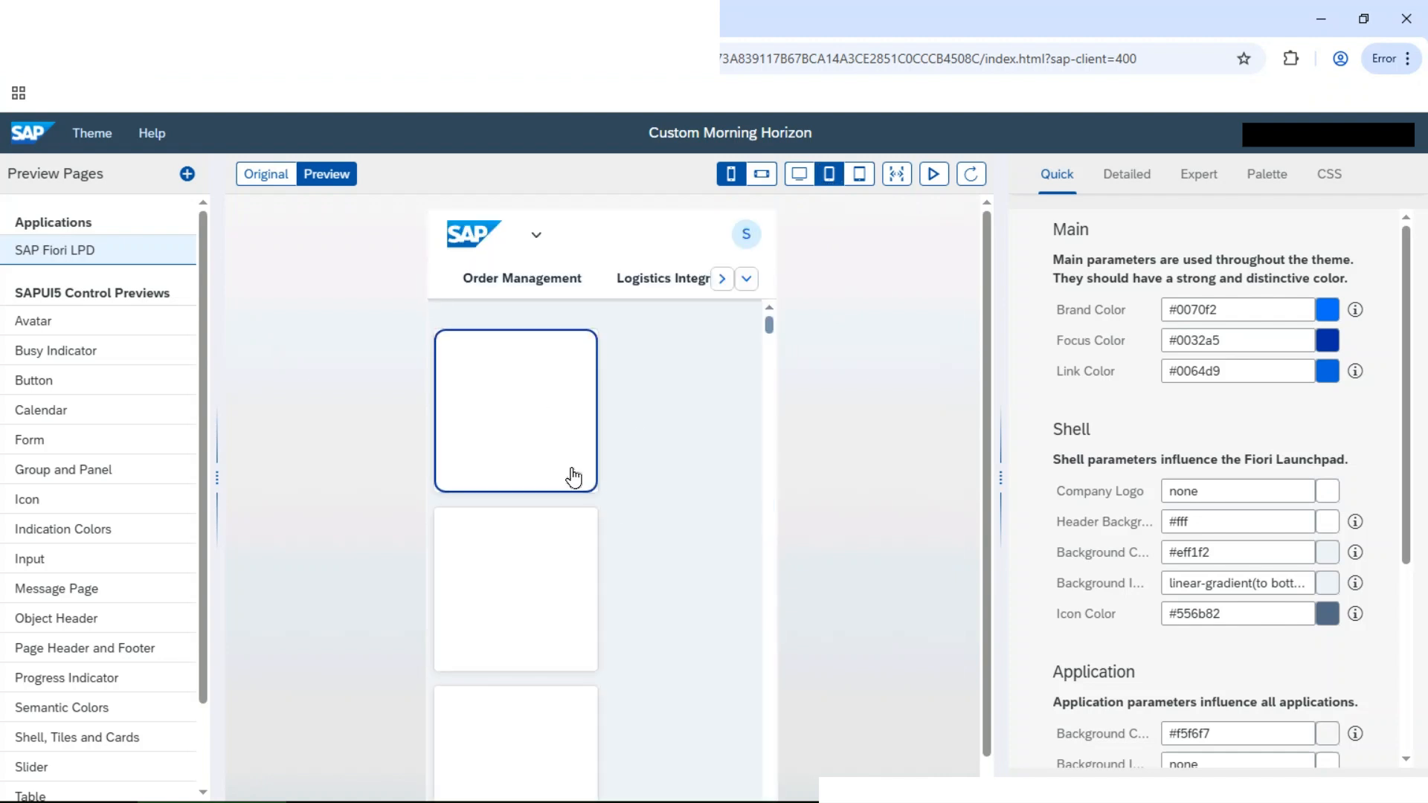
scroll(572, 498, up, 8)
click(799, 179)
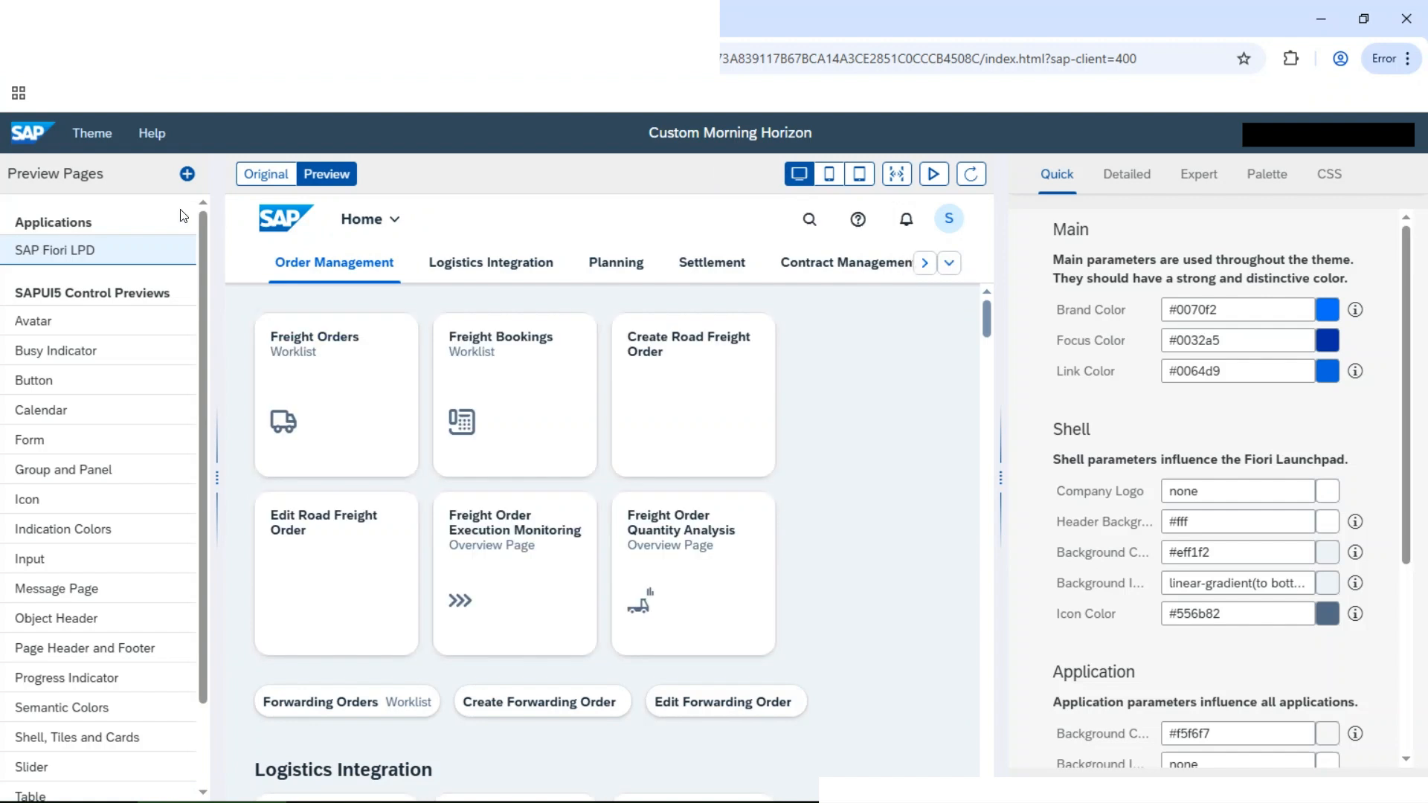
Look through the list of SAPUI5 control preview pages, from Avatar to Toolbar
scroll(144, 401, down, 3)
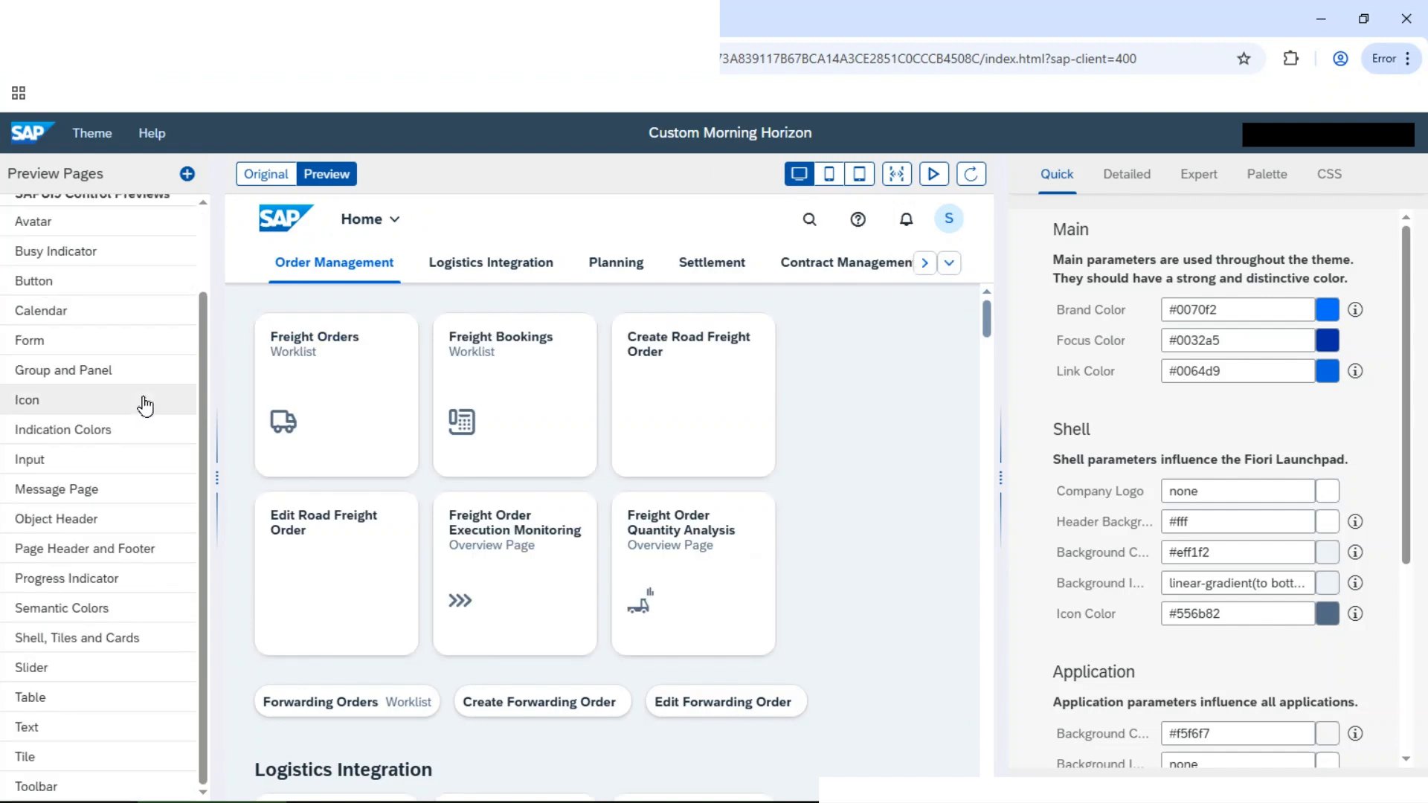
scroll(145, 405, up, 3)
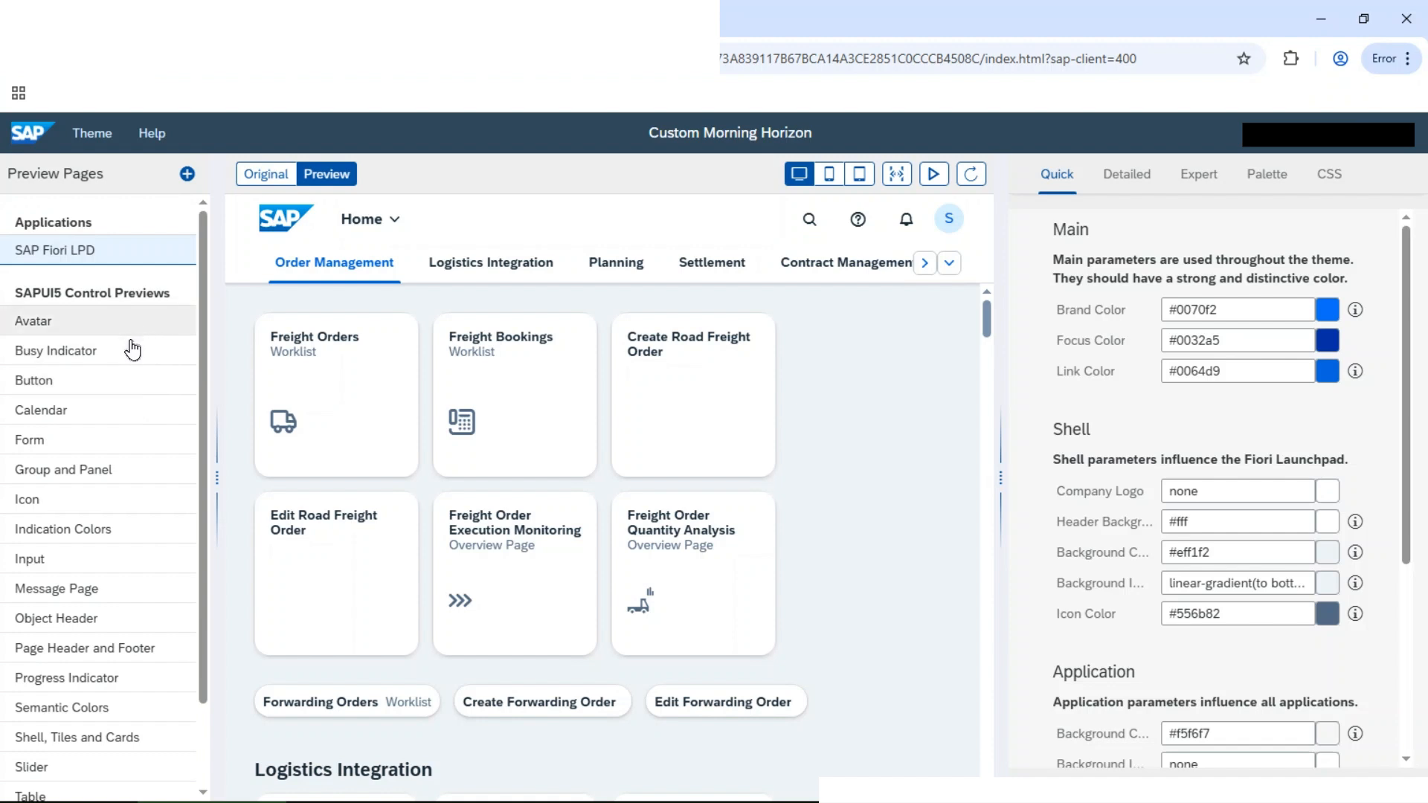
scroll(123, 446, down, 2)
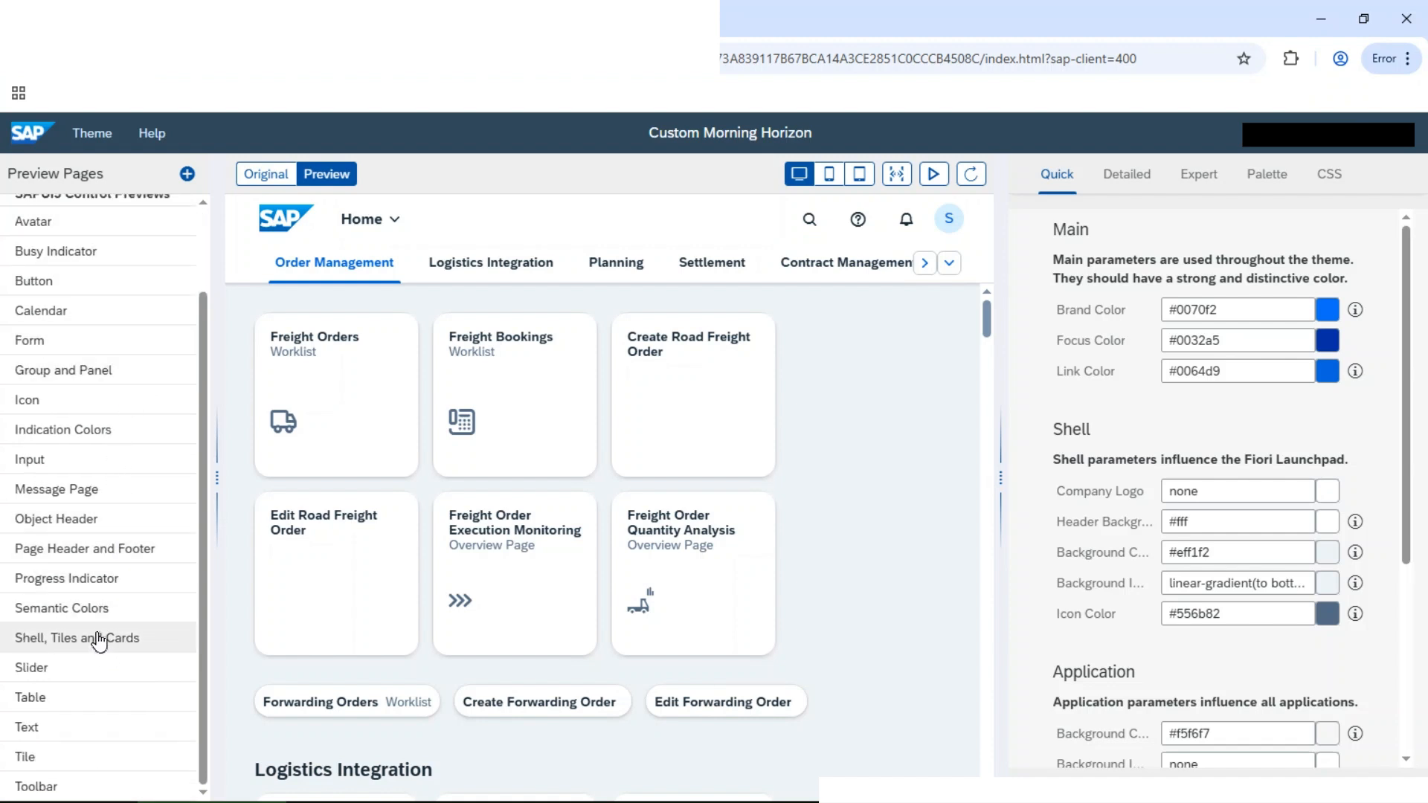
scroll(100, 566, up, 2)
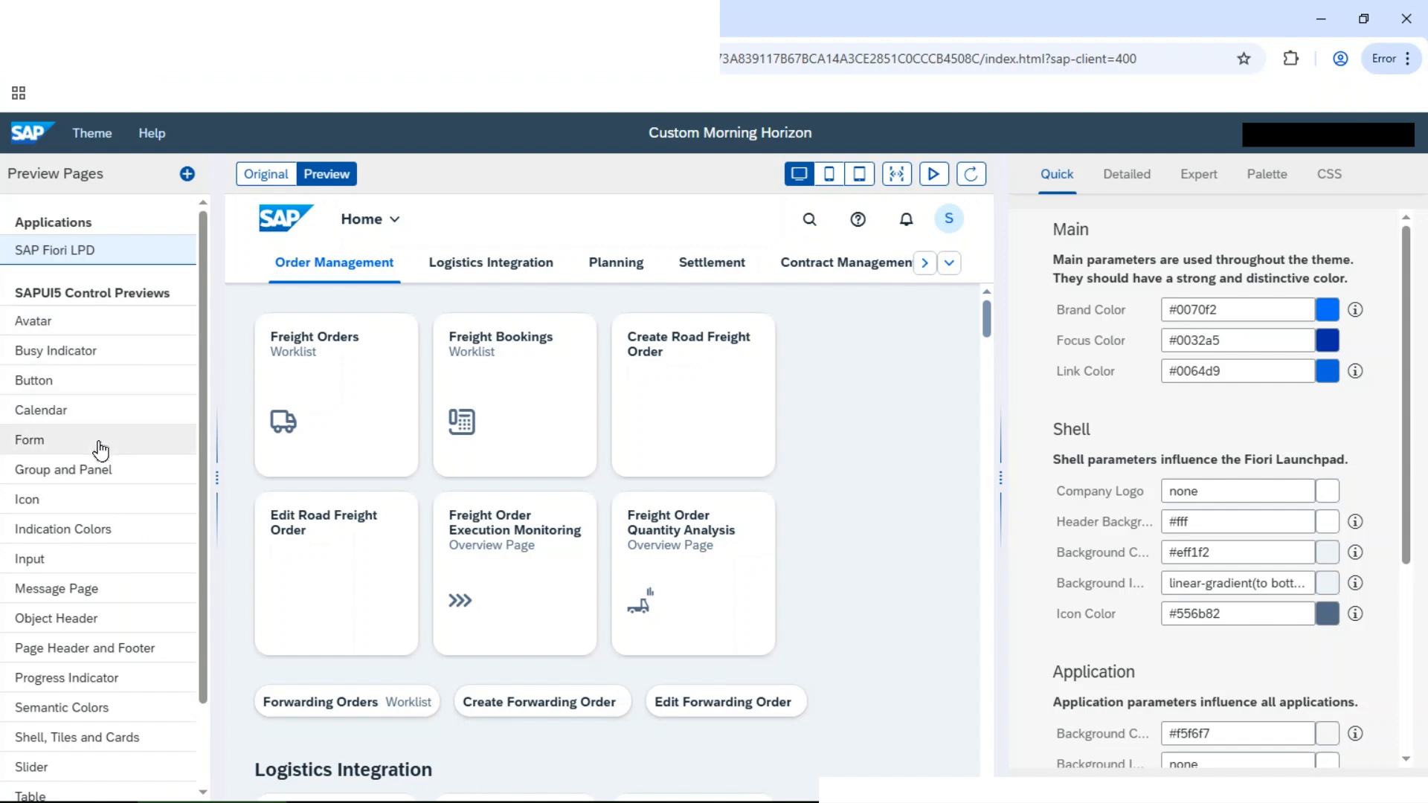
scroll(99, 446, down, 1)
scroll(186, 417, up, 1)
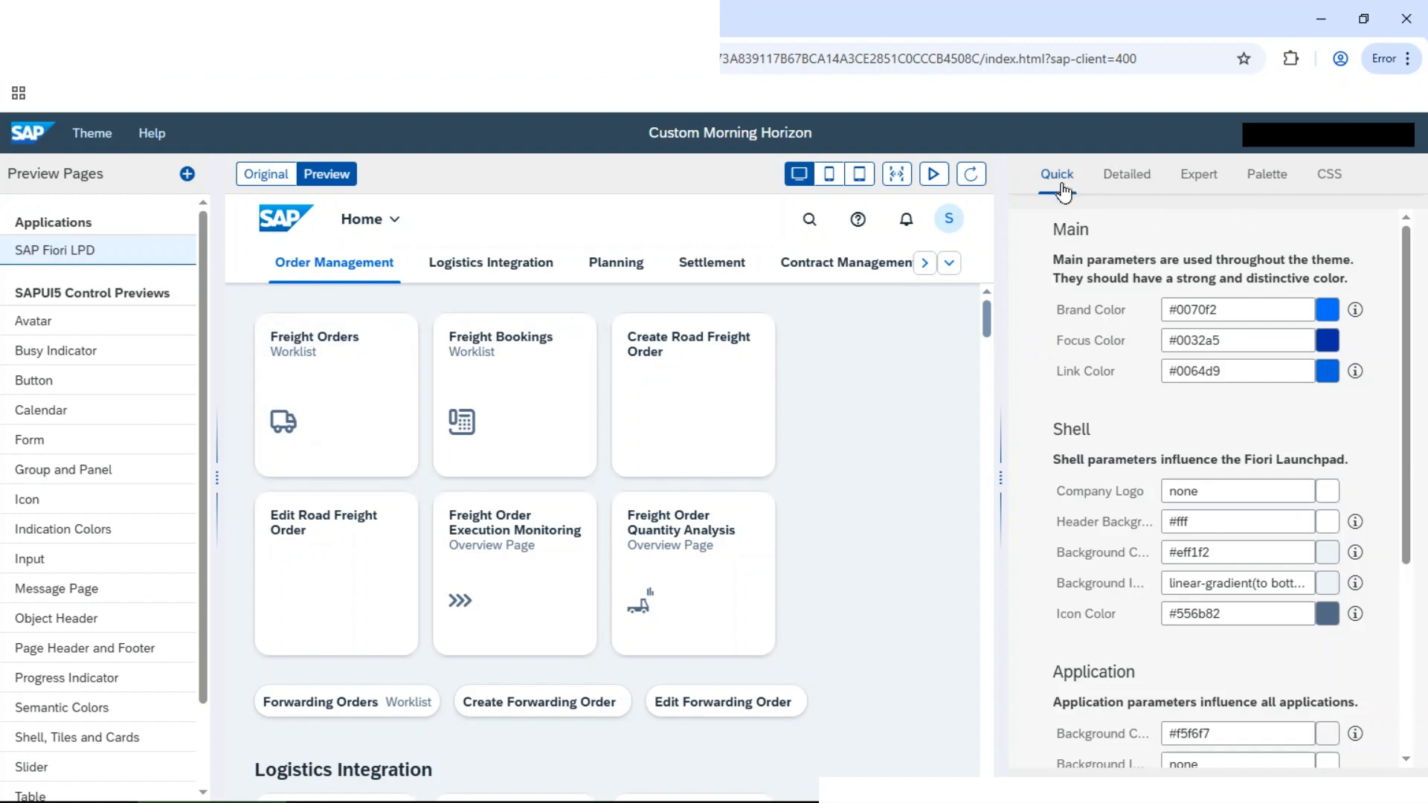
Look through the Detailed, Expert, Palette and CSS theming options, and read the note about custom CSS and upgrades
click(1121, 190)
click(1208, 183)
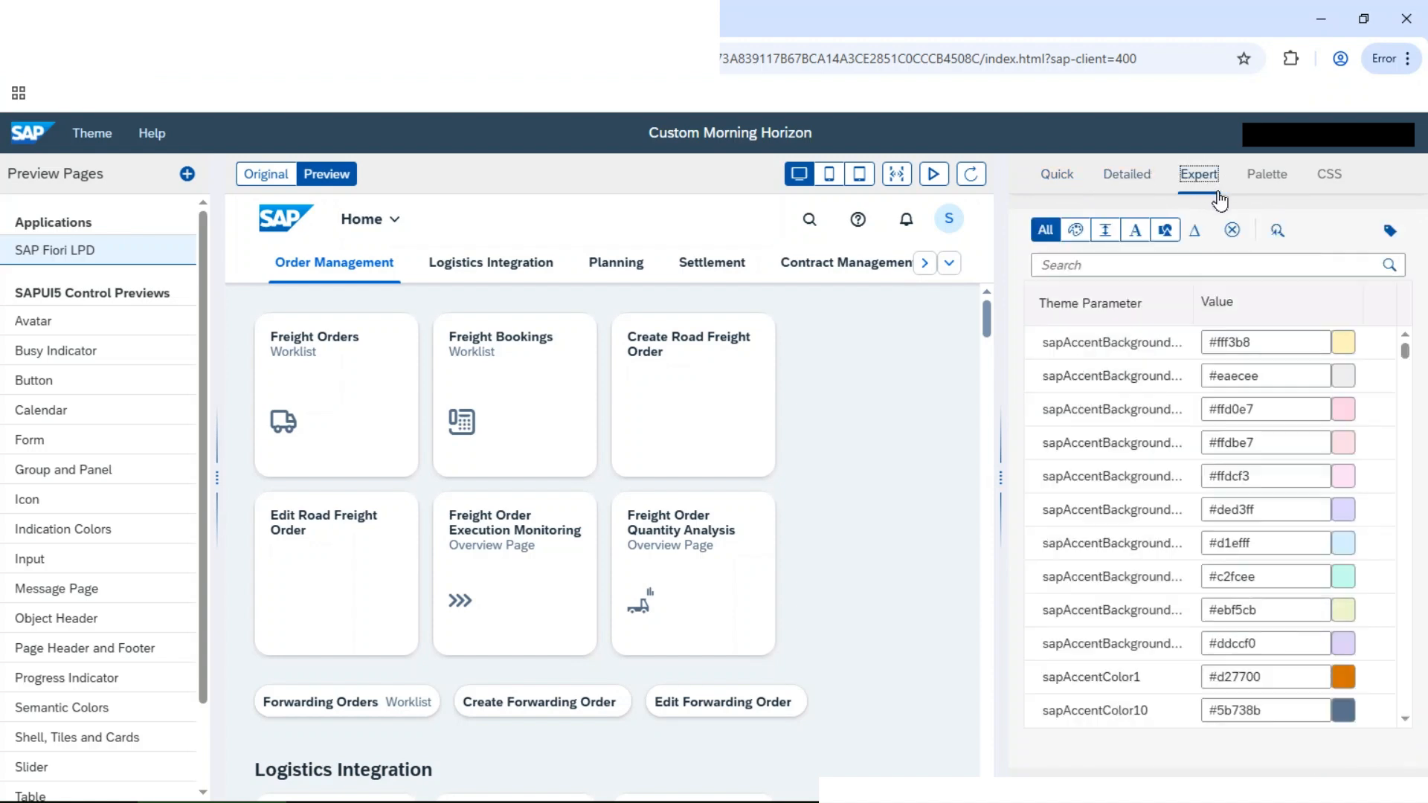
click(1264, 189)
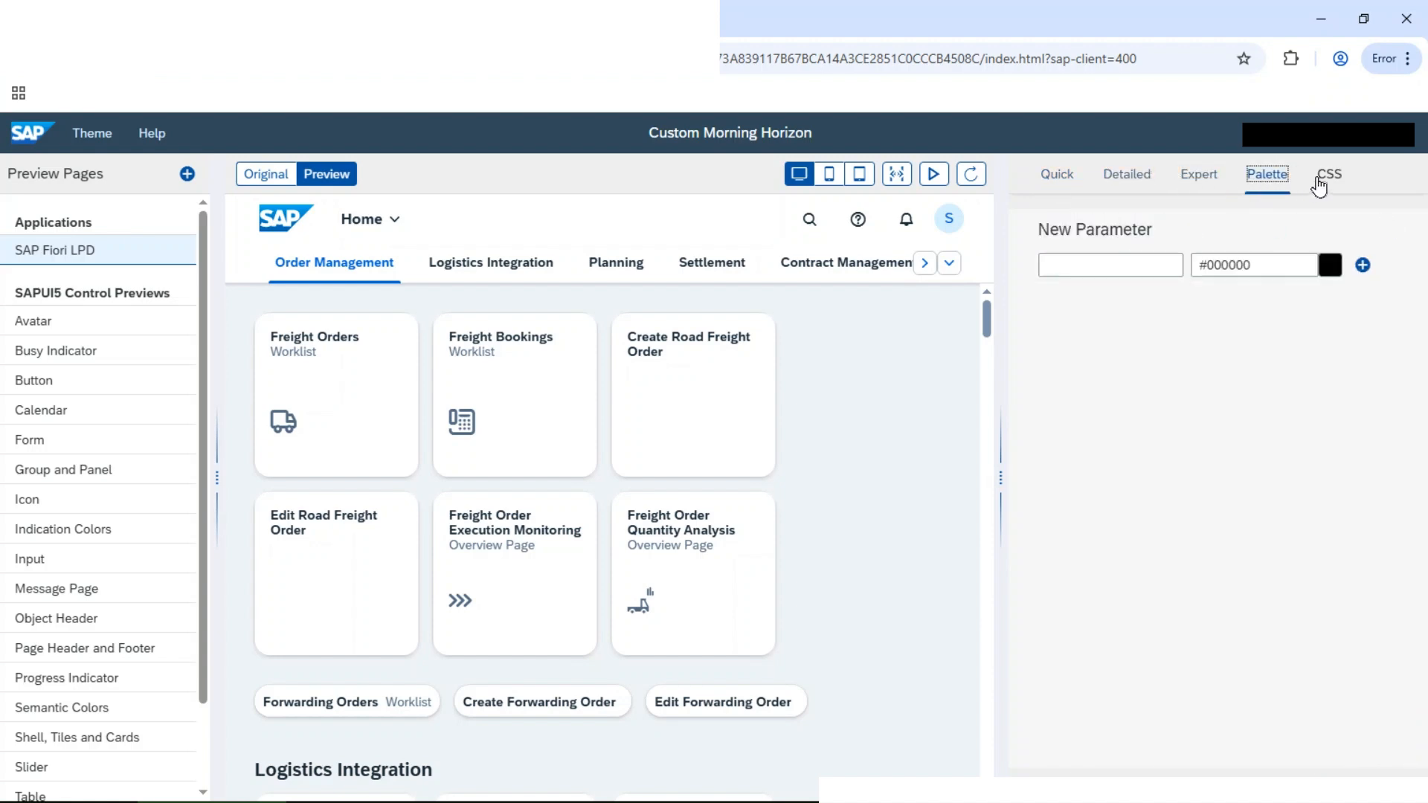
click(1319, 185)
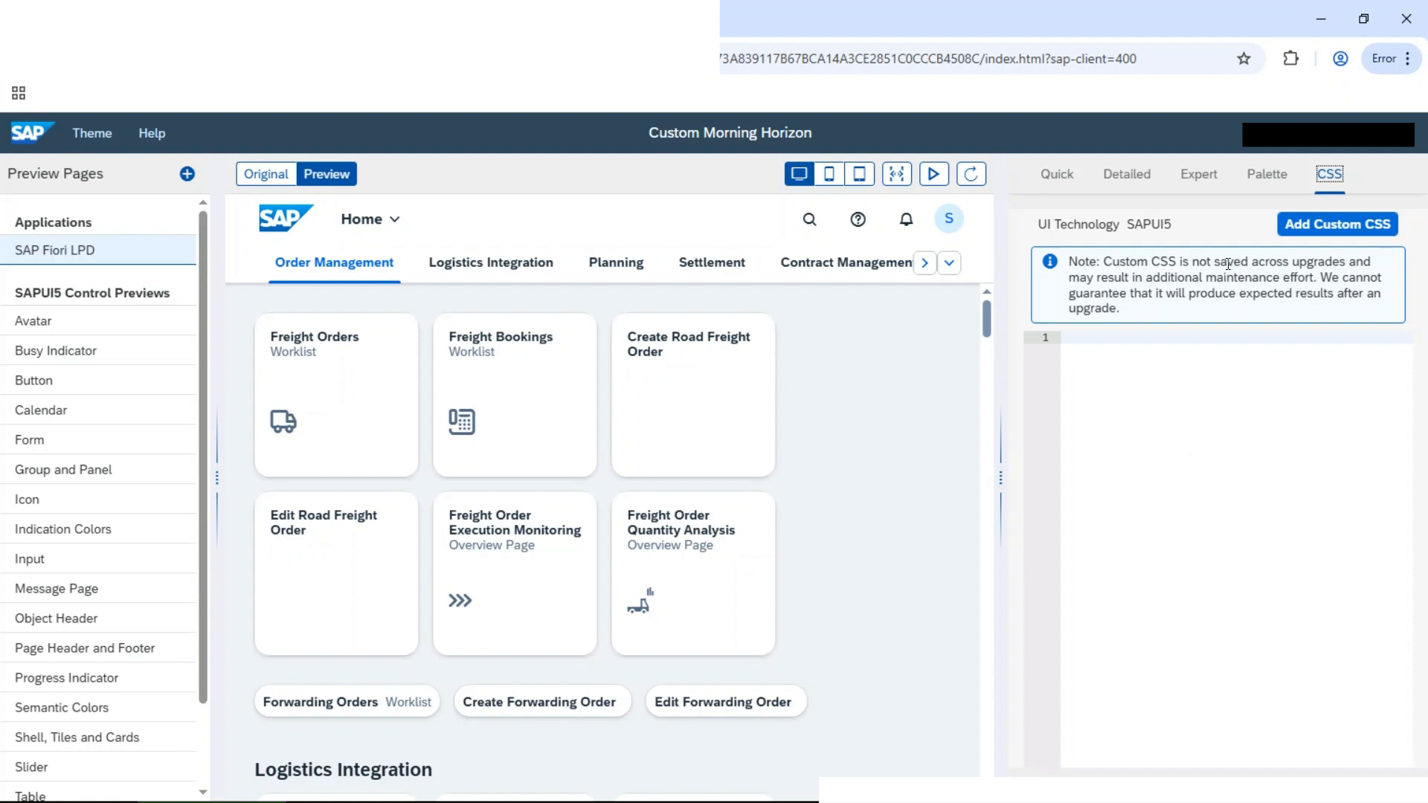
drag(1228, 263, 1328, 263)
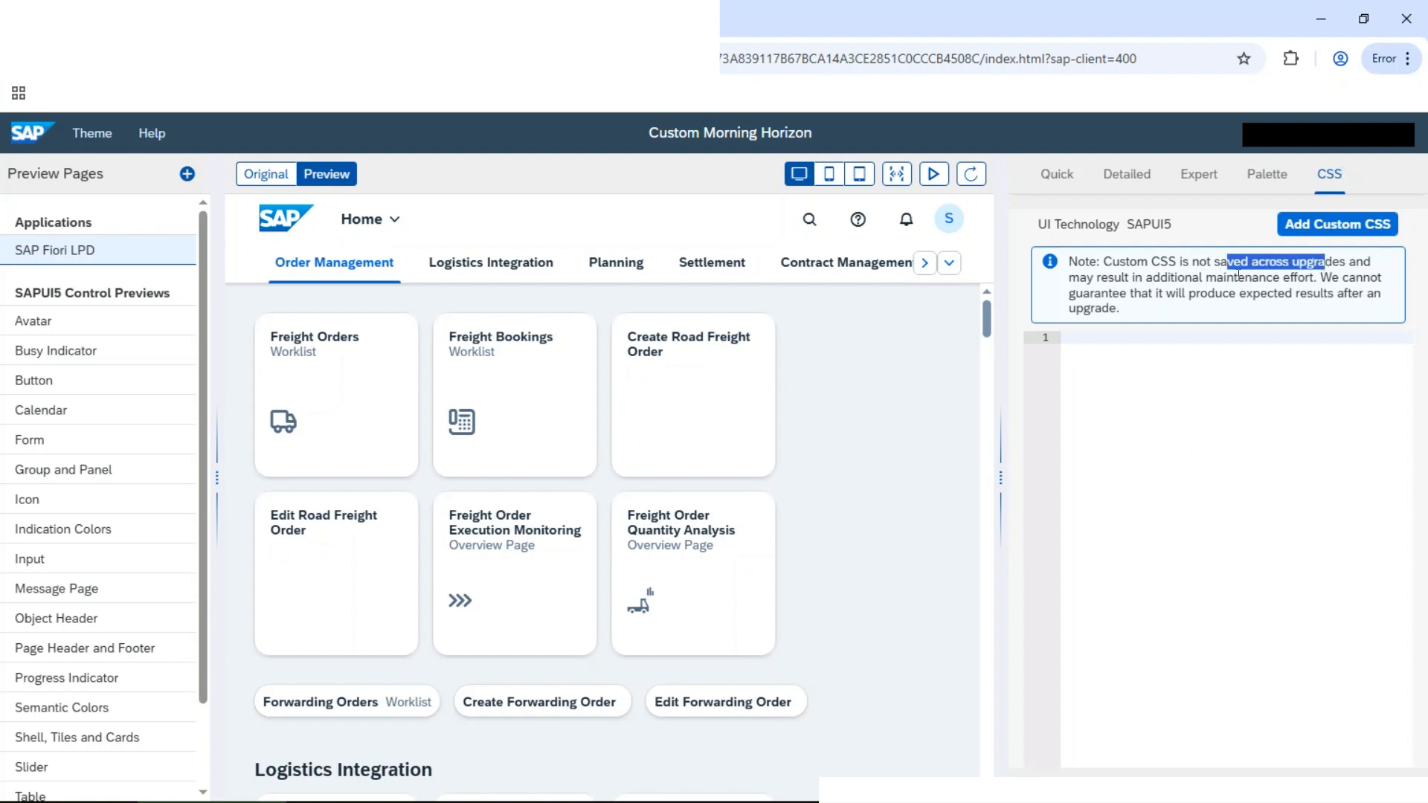
mouse_move(1318, 276)
mouse_down()
mouse_move(1384, 278)
mouse_move(1160, 294)
mouse_move(1296, 293)
mouse_up()
drag(1406, 291, 1136, 313)
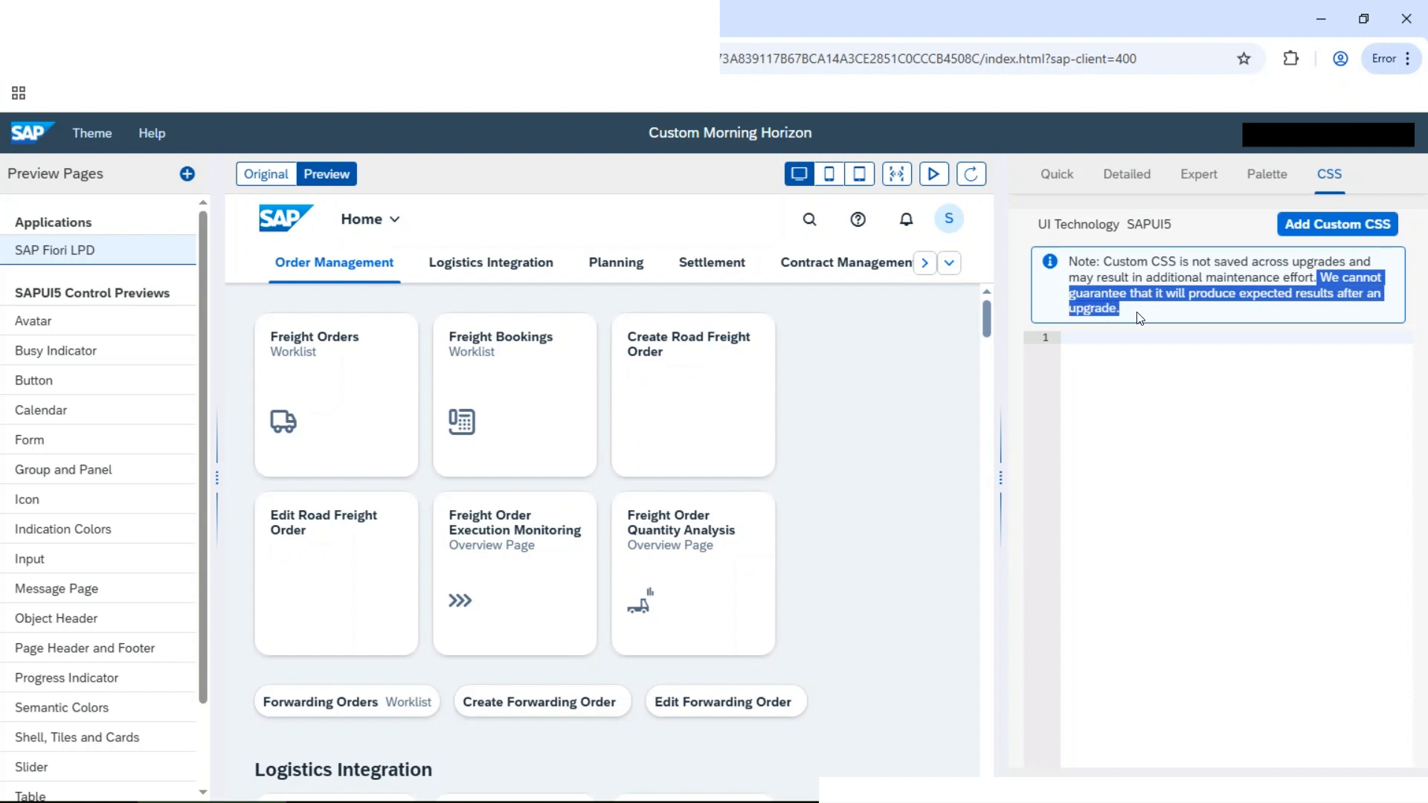
click(1139, 317)
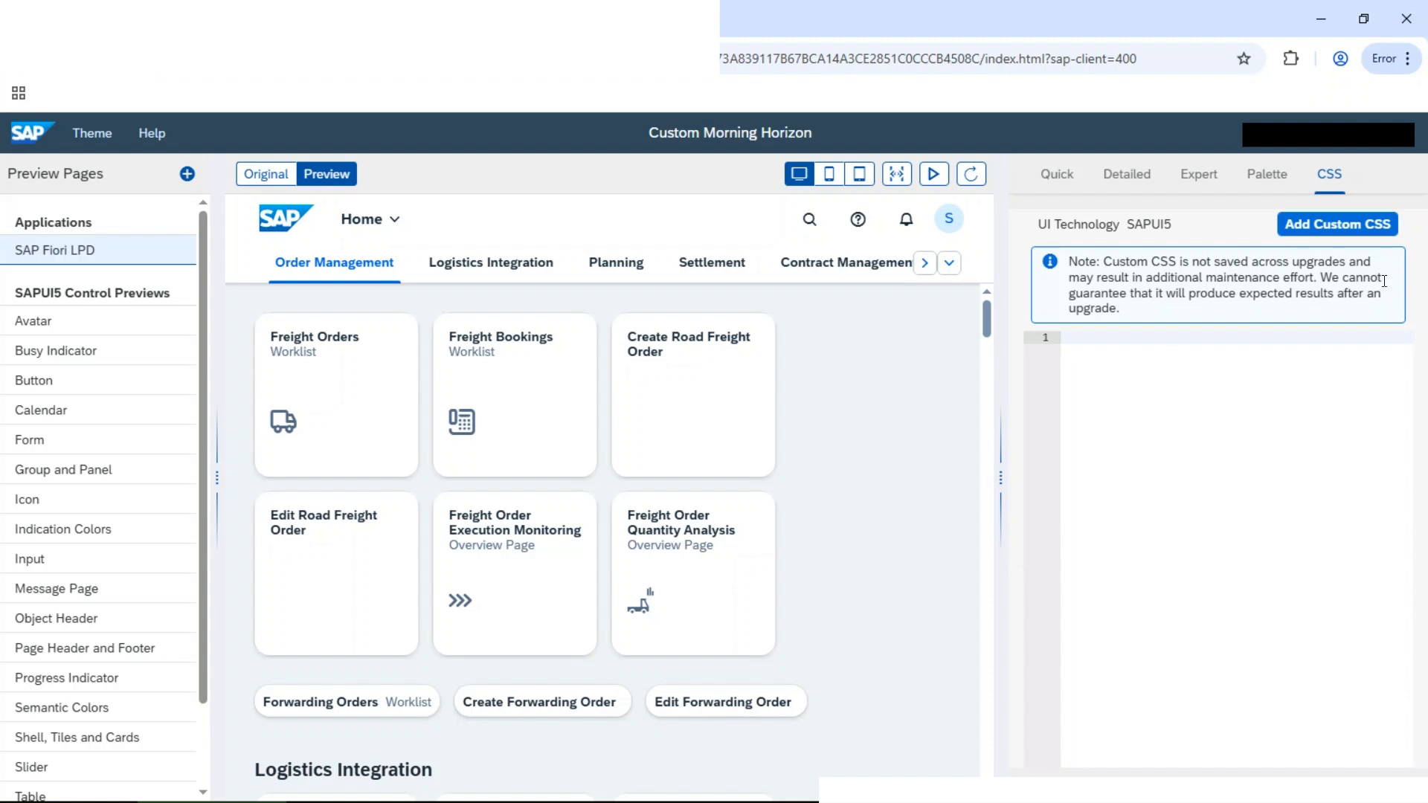
Try to add a palette parameter named customPalatte with the dark green color #317302
click(1289, 186)
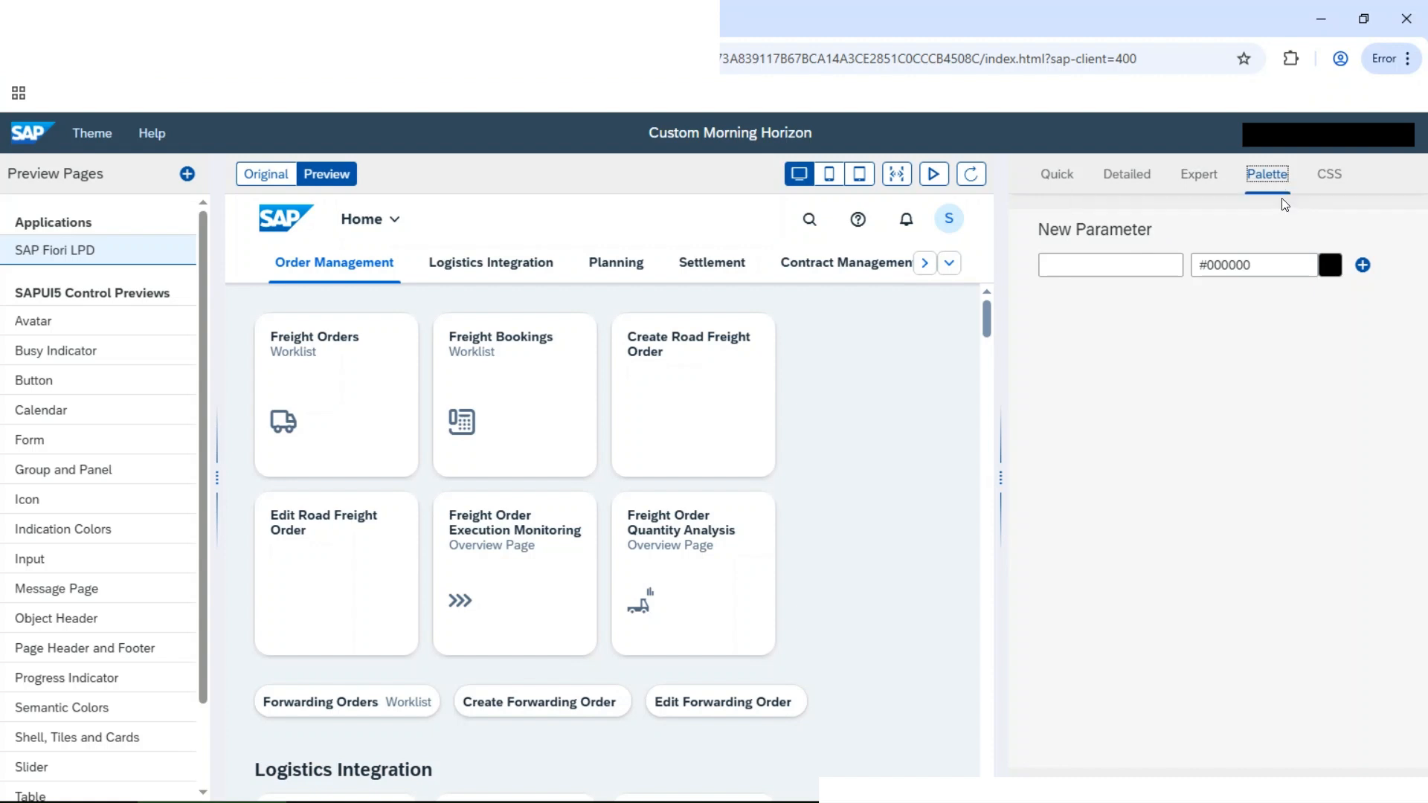
click(1116, 266)
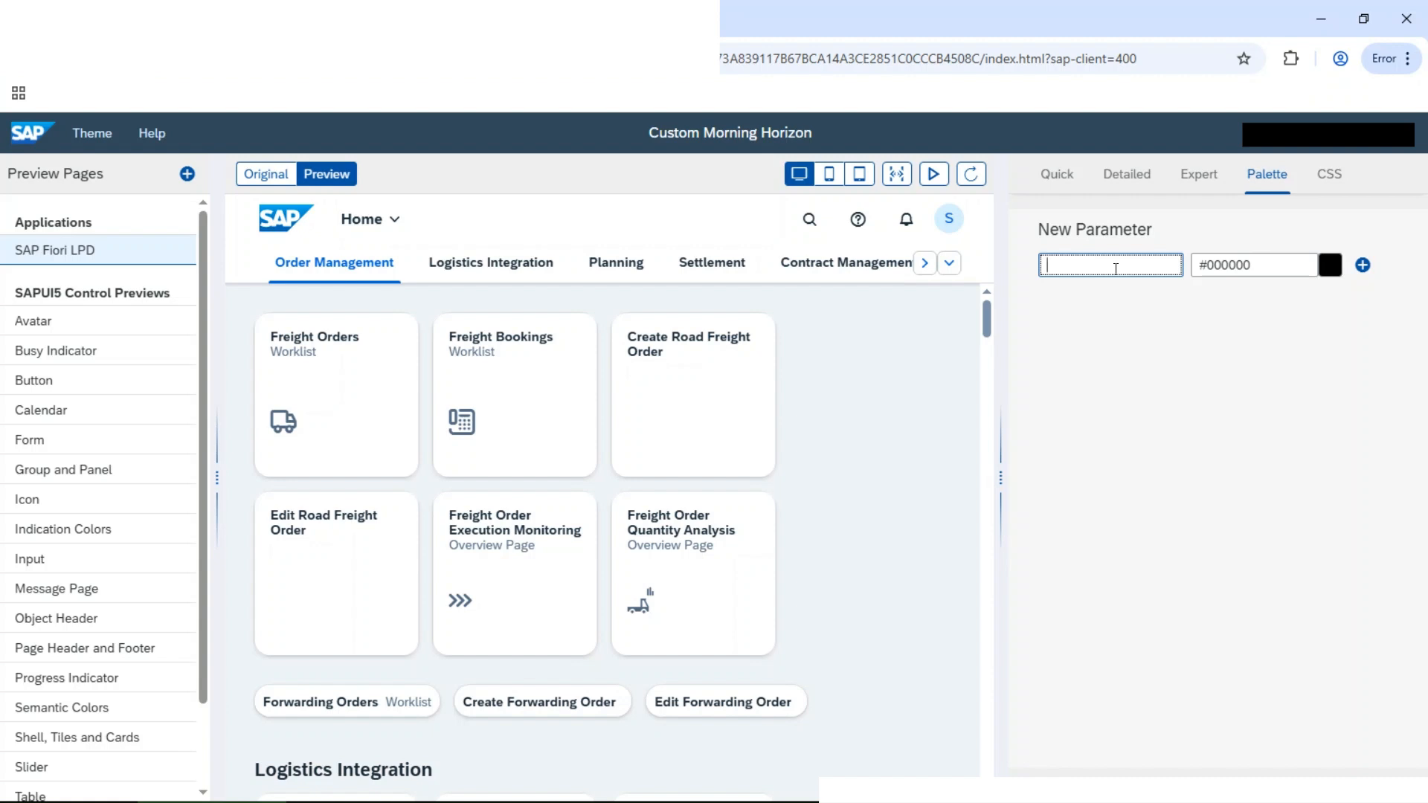
text(customPalatte)
click(1329, 265)
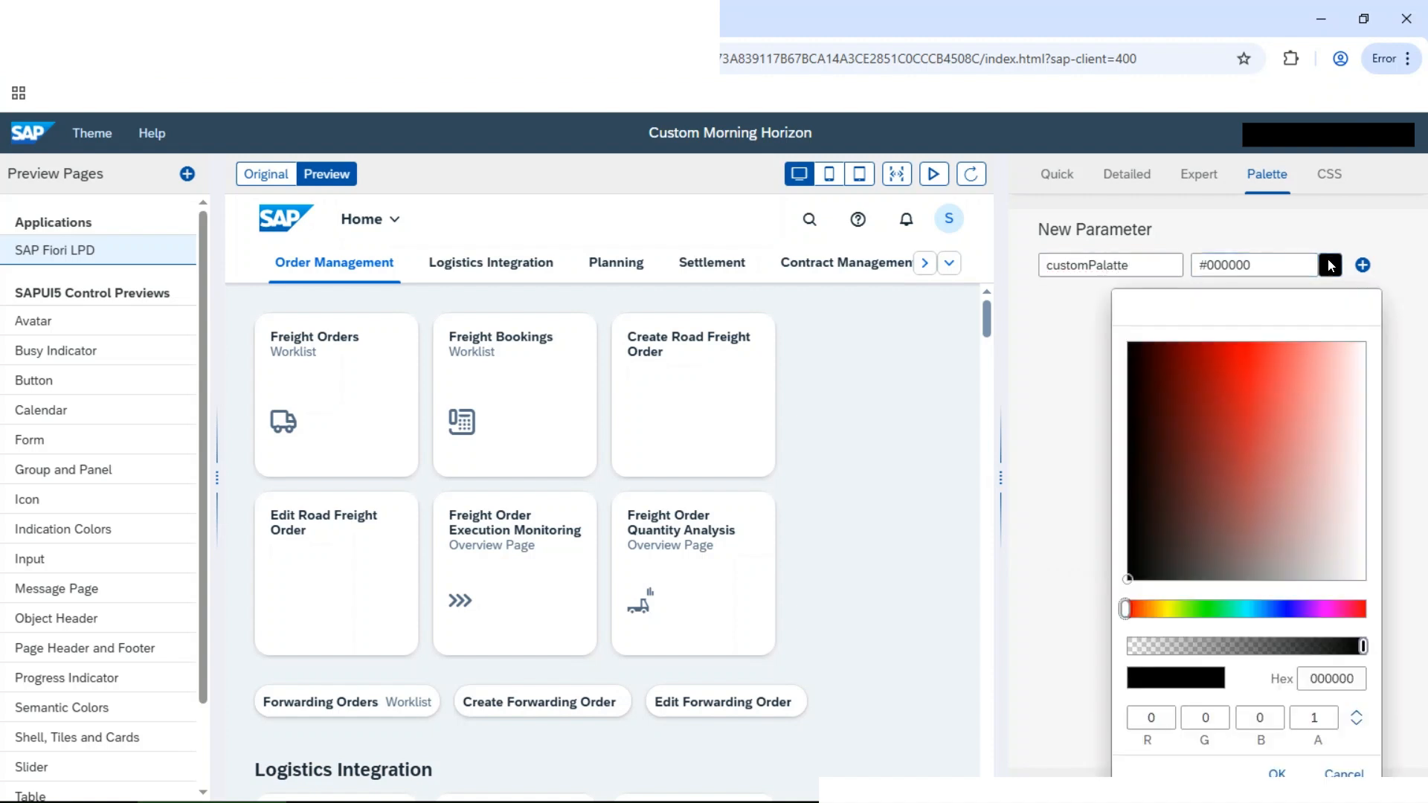
mouse_move(1273, 394)
mouse_down()
mouse_move(1257, 367)
mouse_move(1206, 352)
mouse_move(1220, 344)
mouse_up()
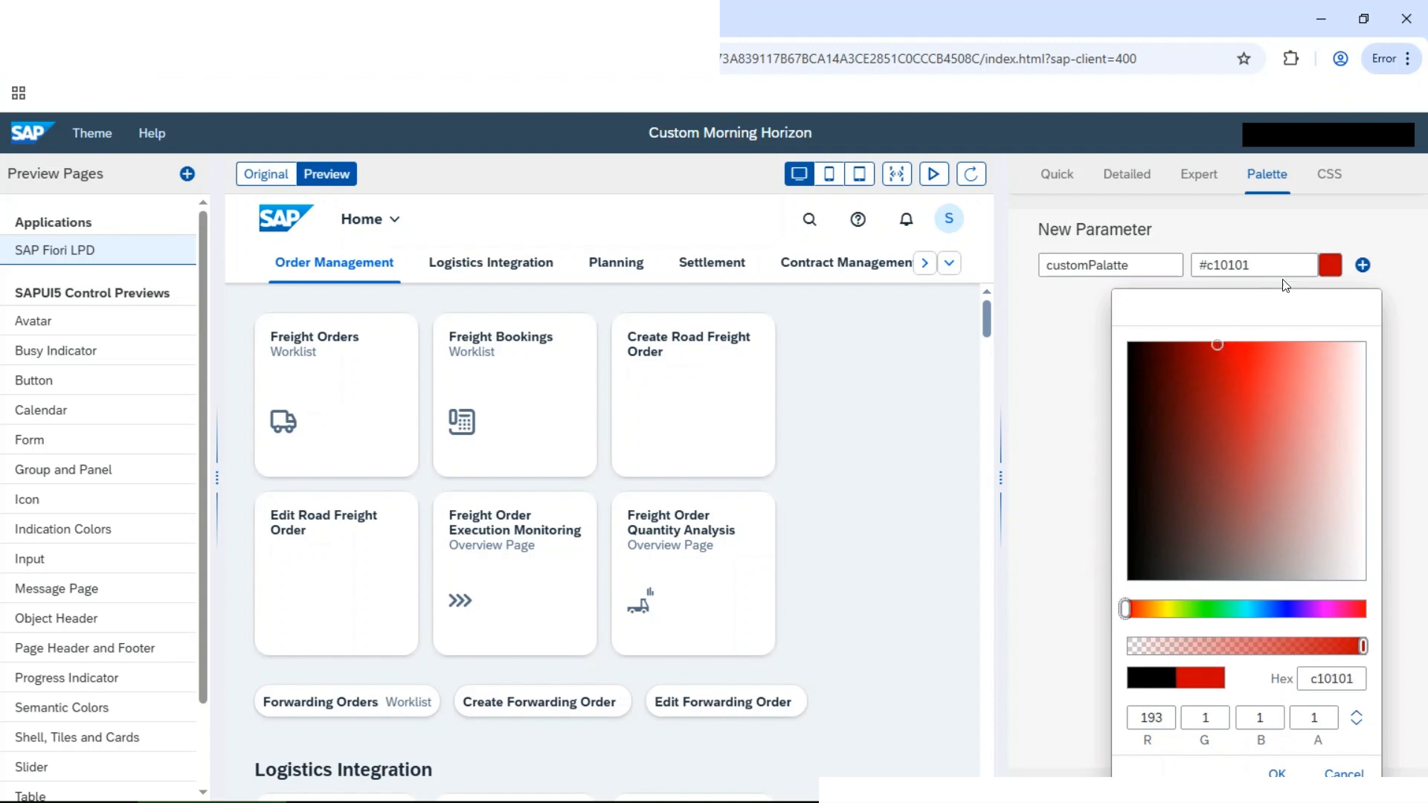
drag(1306, 610, 1288, 610)
drag(1224, 414, 1209, 346)
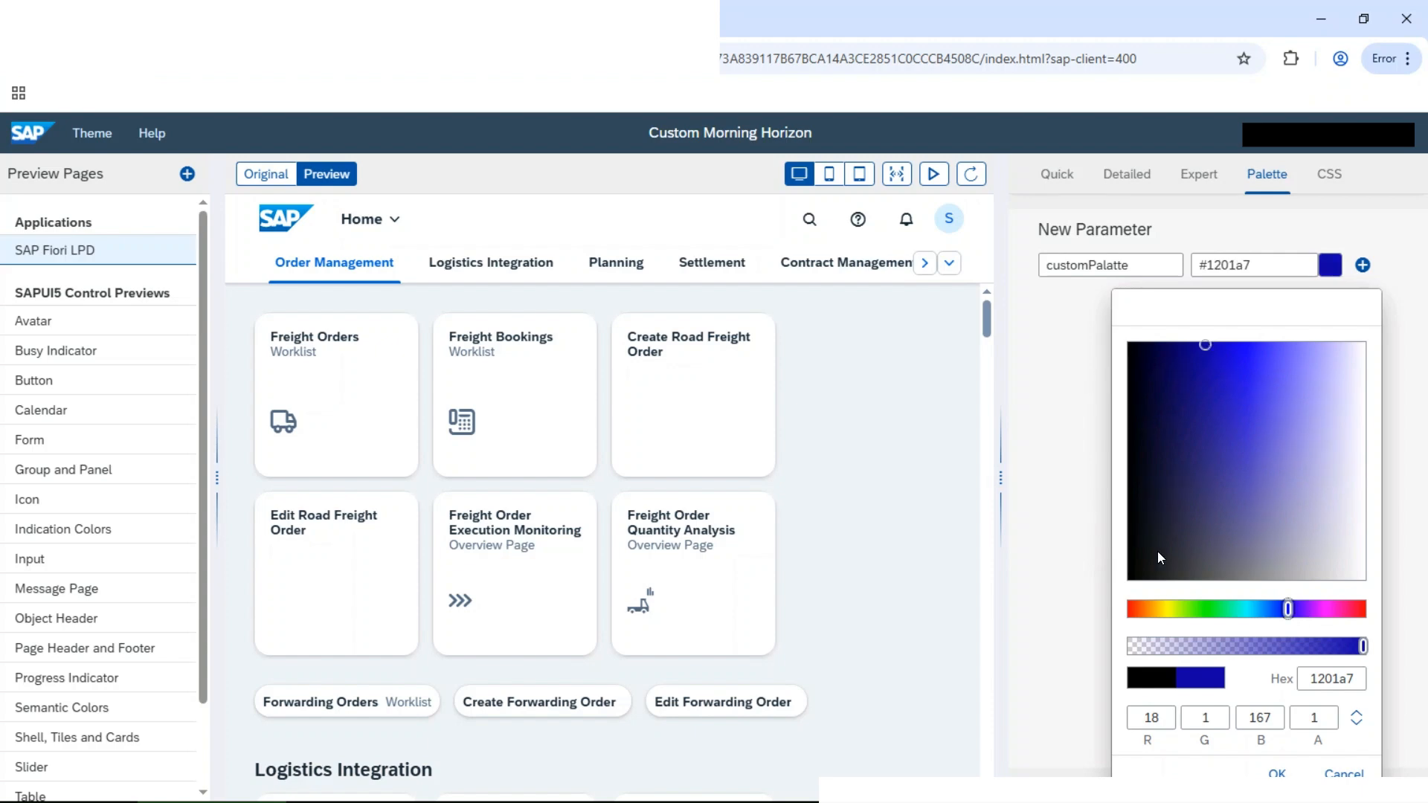
click(1188, 610)
mouse_move(1198, 348)
mouse_down()
mouse_move(1212, 351)
mouse_move(1184, 350)
mouse_up()
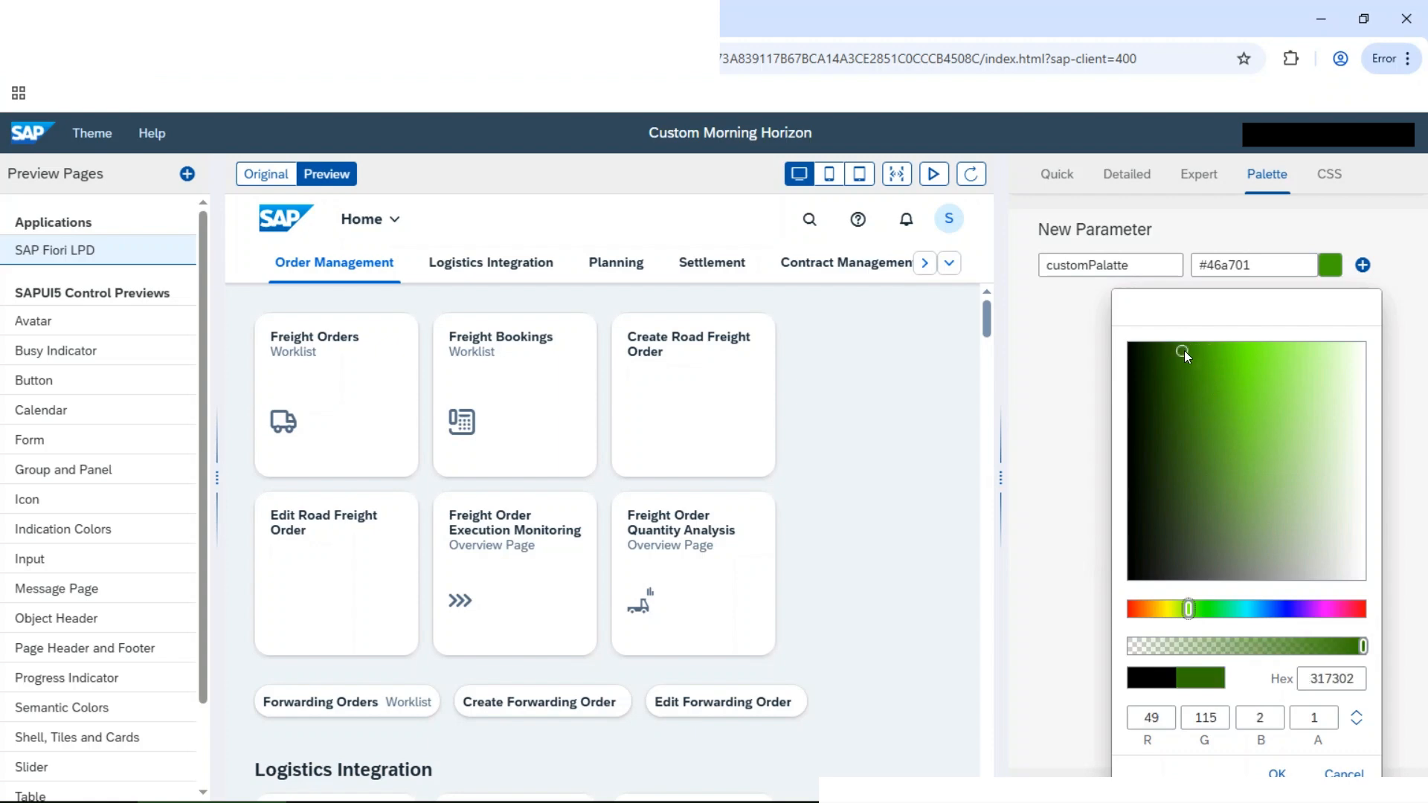
click(1274, 773)
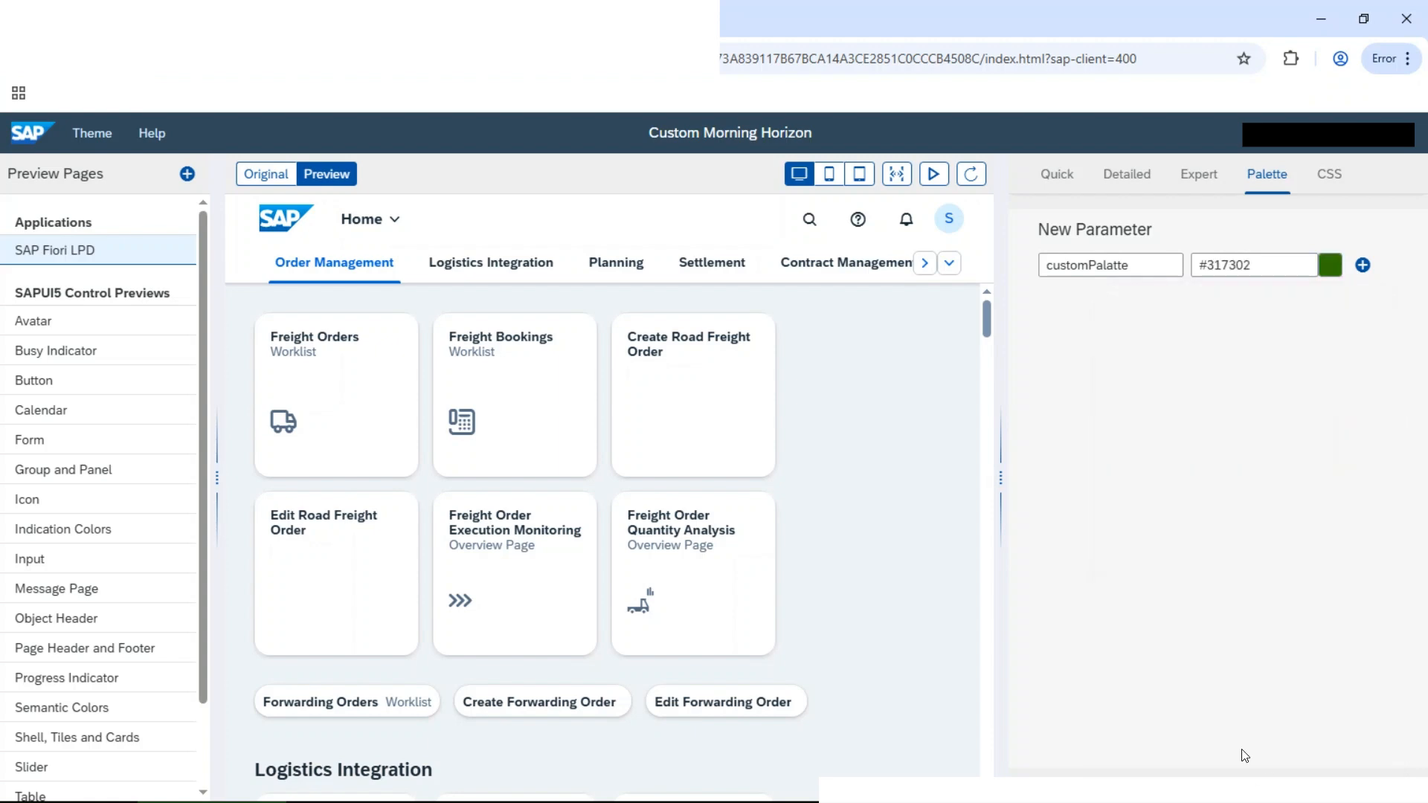
click(1362, 264)
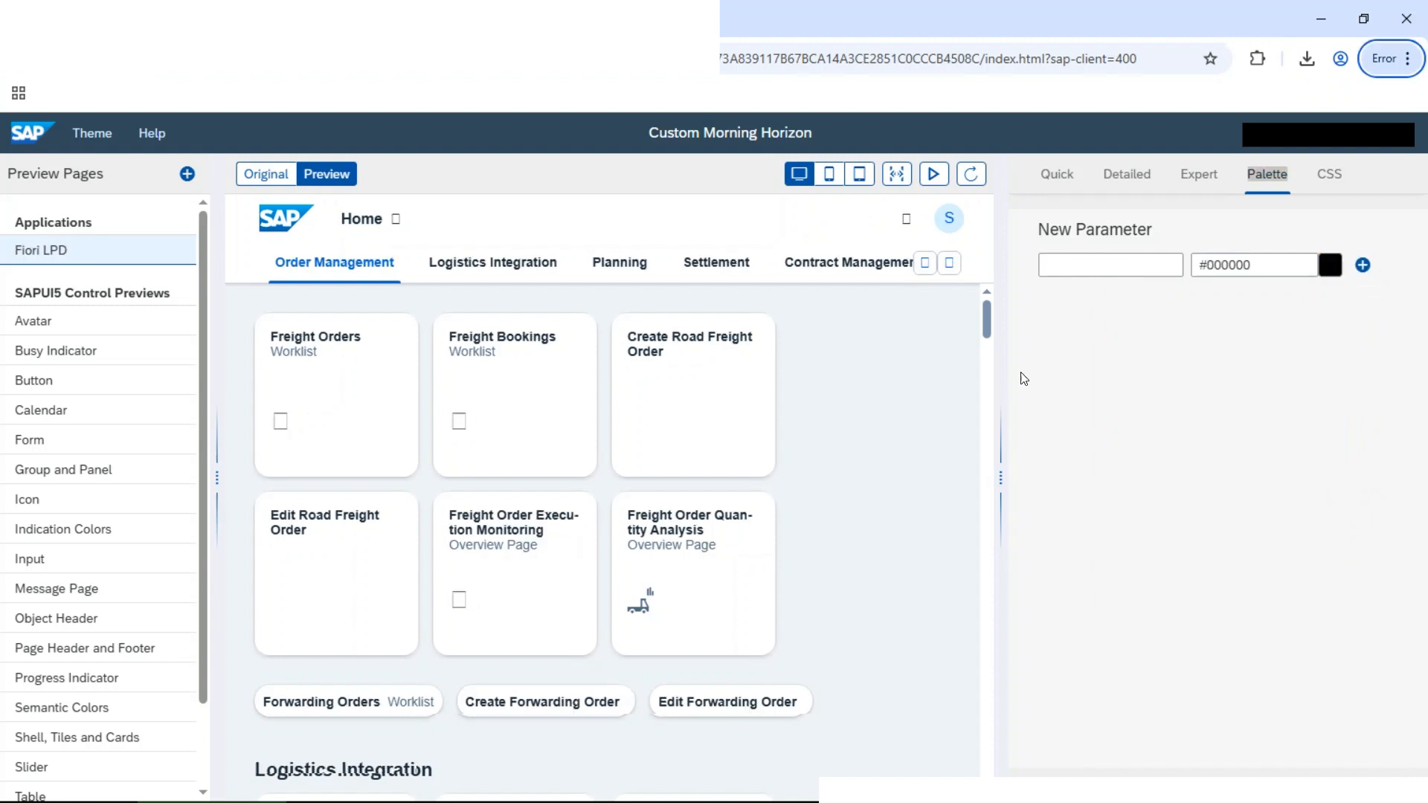
Add a palette parameter named NewParameter1 with the yellow color #f0c814
click(1151, 268)
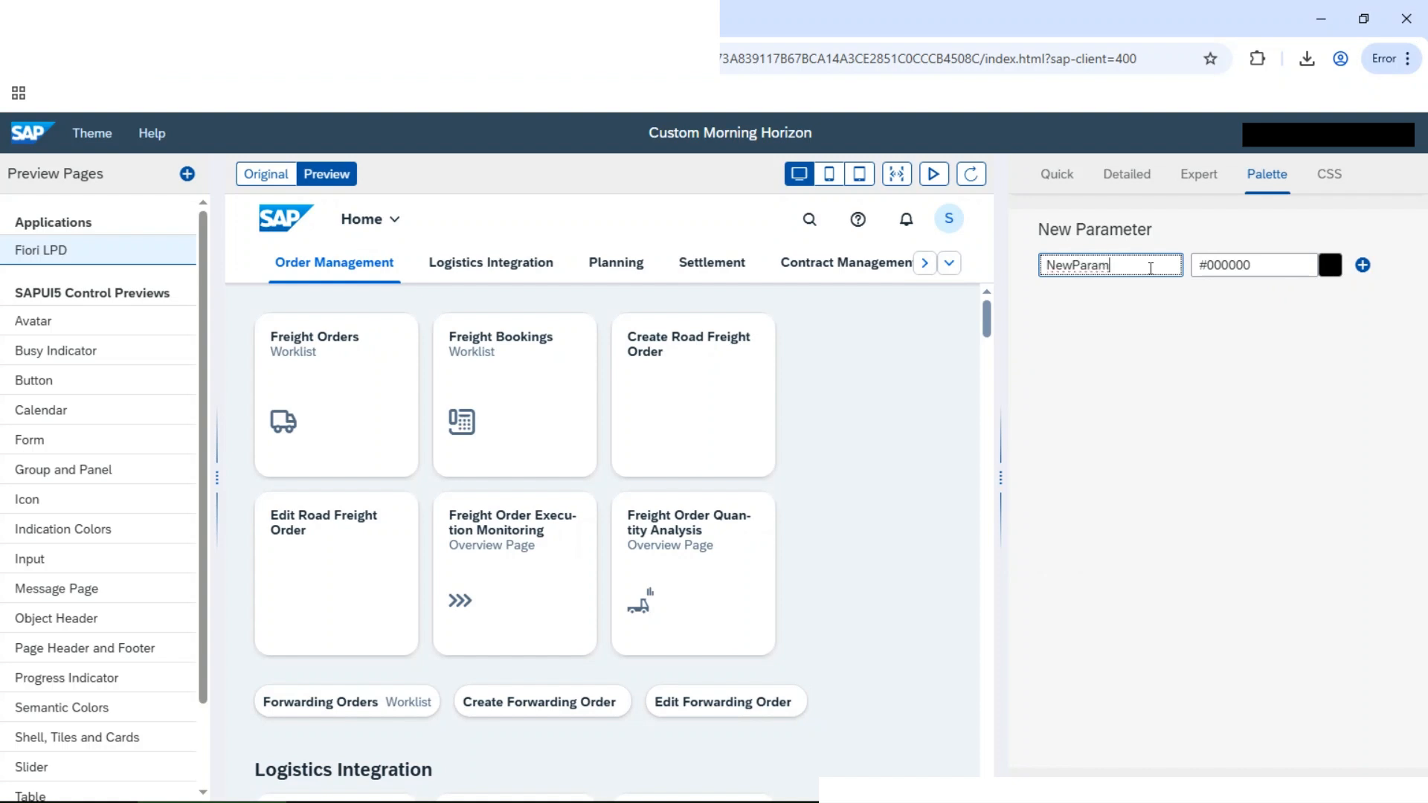
click(1329, 266)
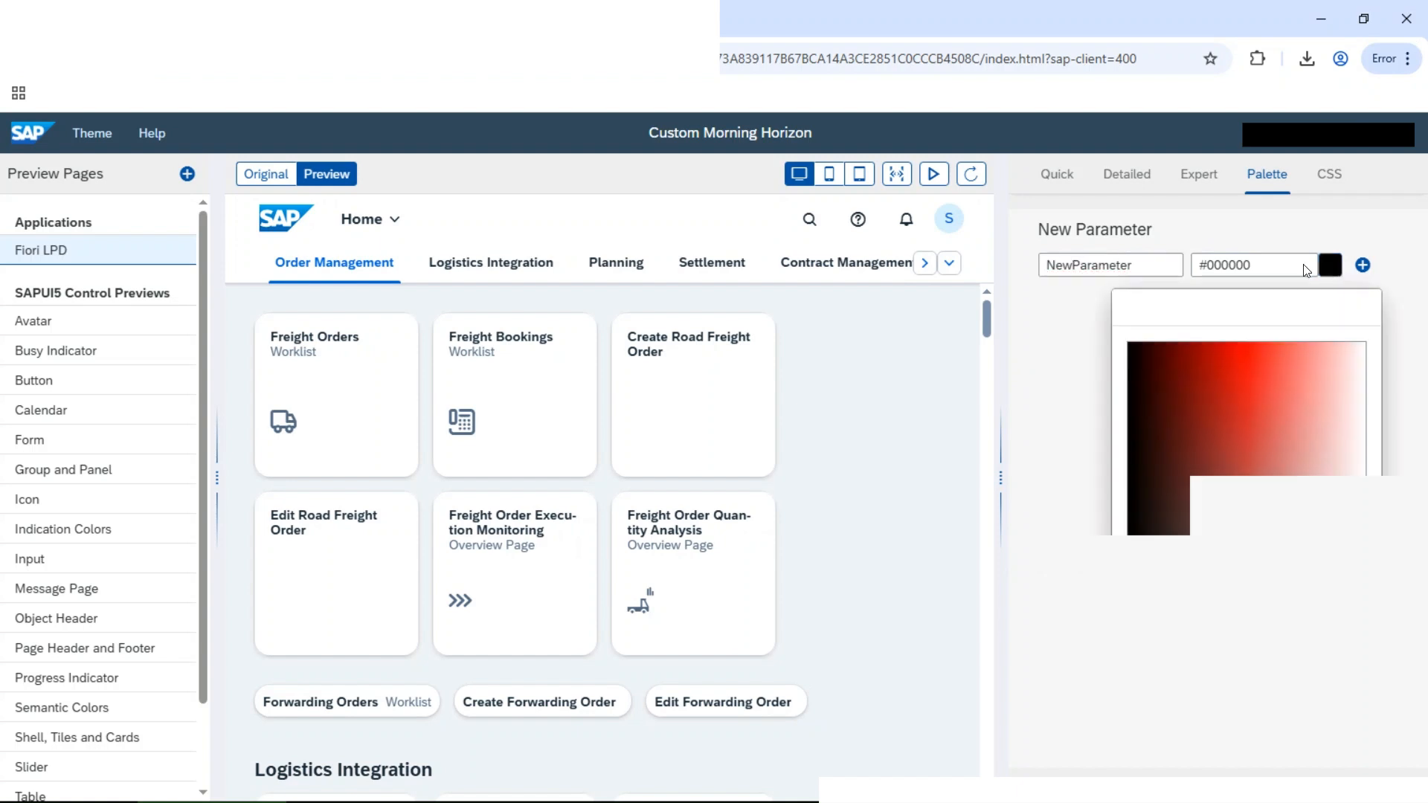
click(1249, 372)
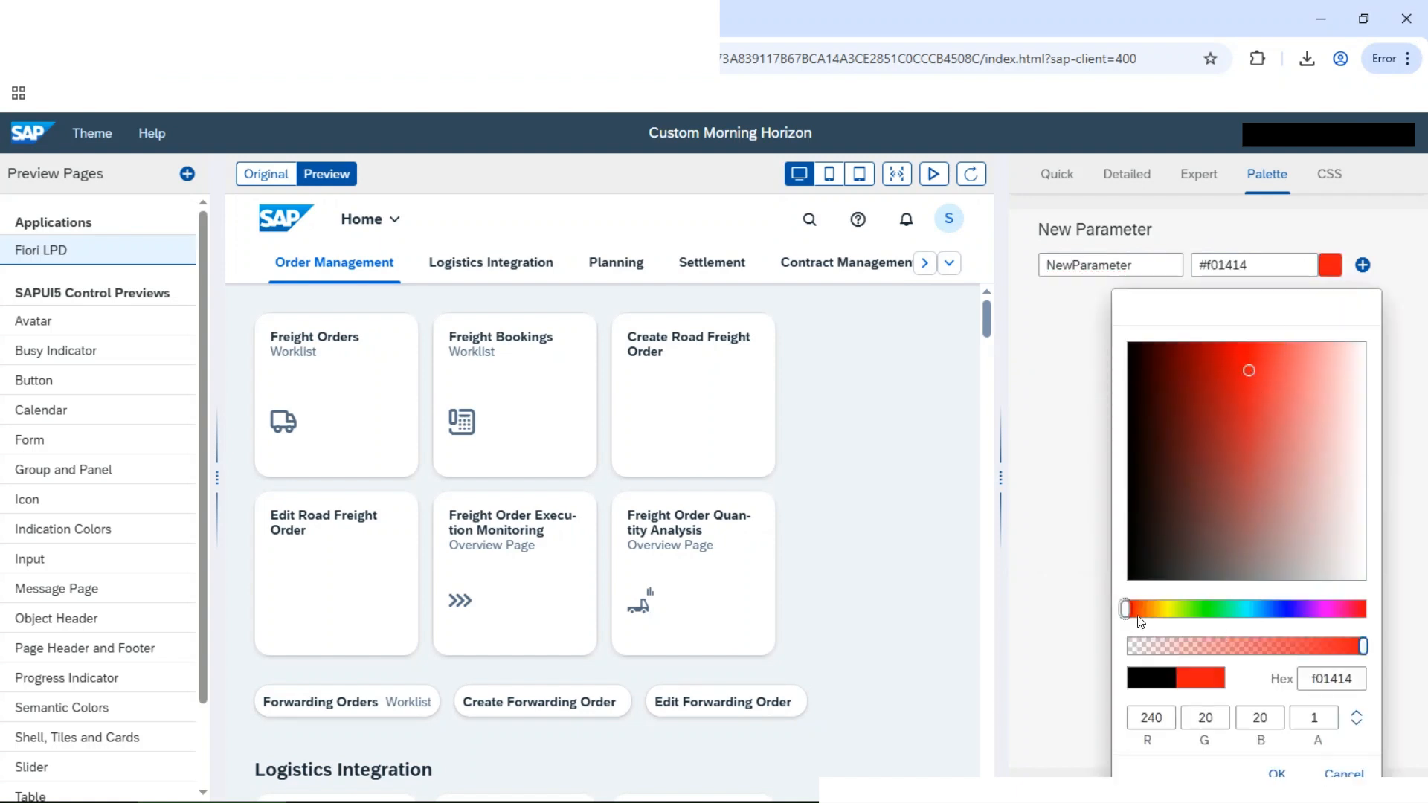
click(1159, 611)
click(1277, 774)
click(1260, 263)
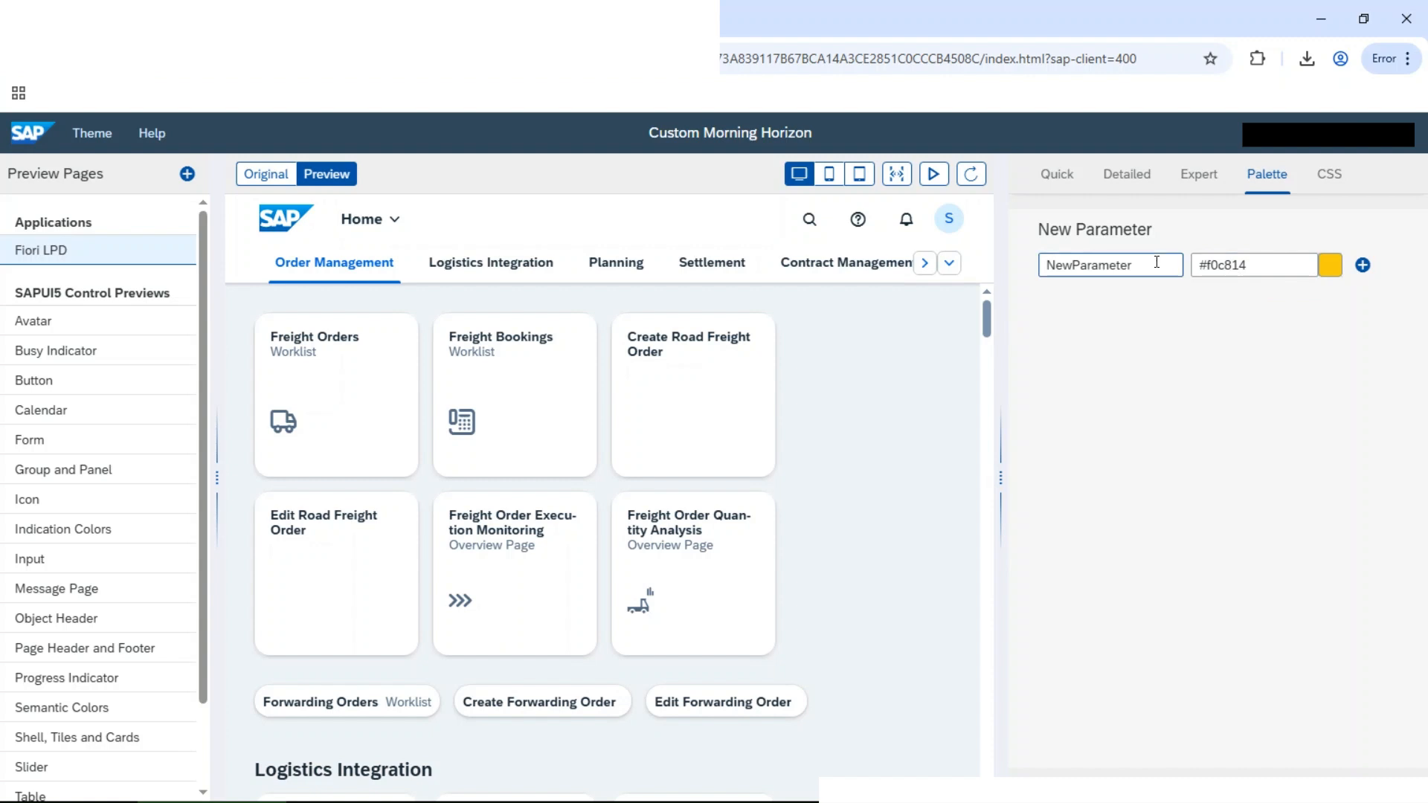
click(1134, 266)
text(1)
click(1363, 266)
Add a second palette parameter named newParameter2 with the red color #d41111
click(1085, 269)
text(n)
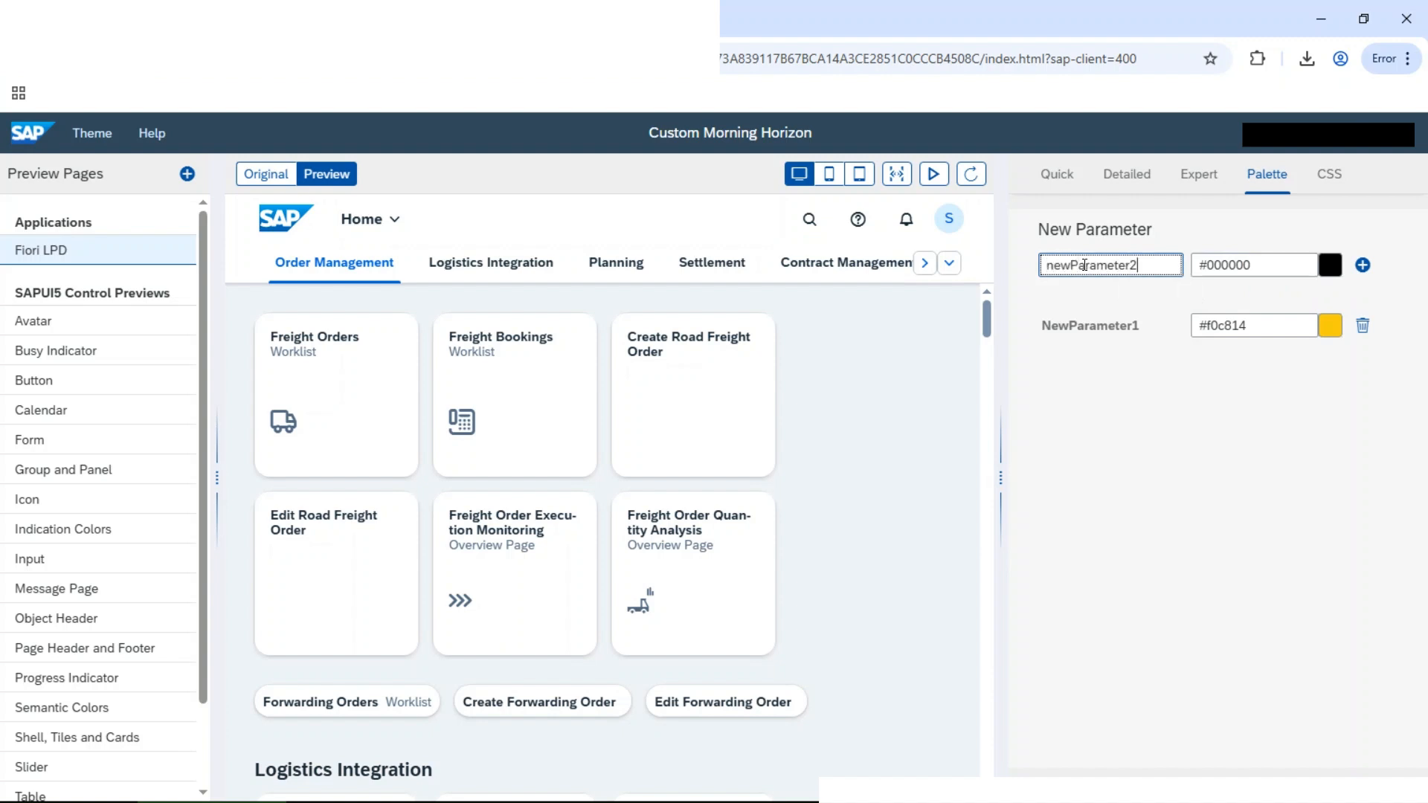
click(1328, 265)
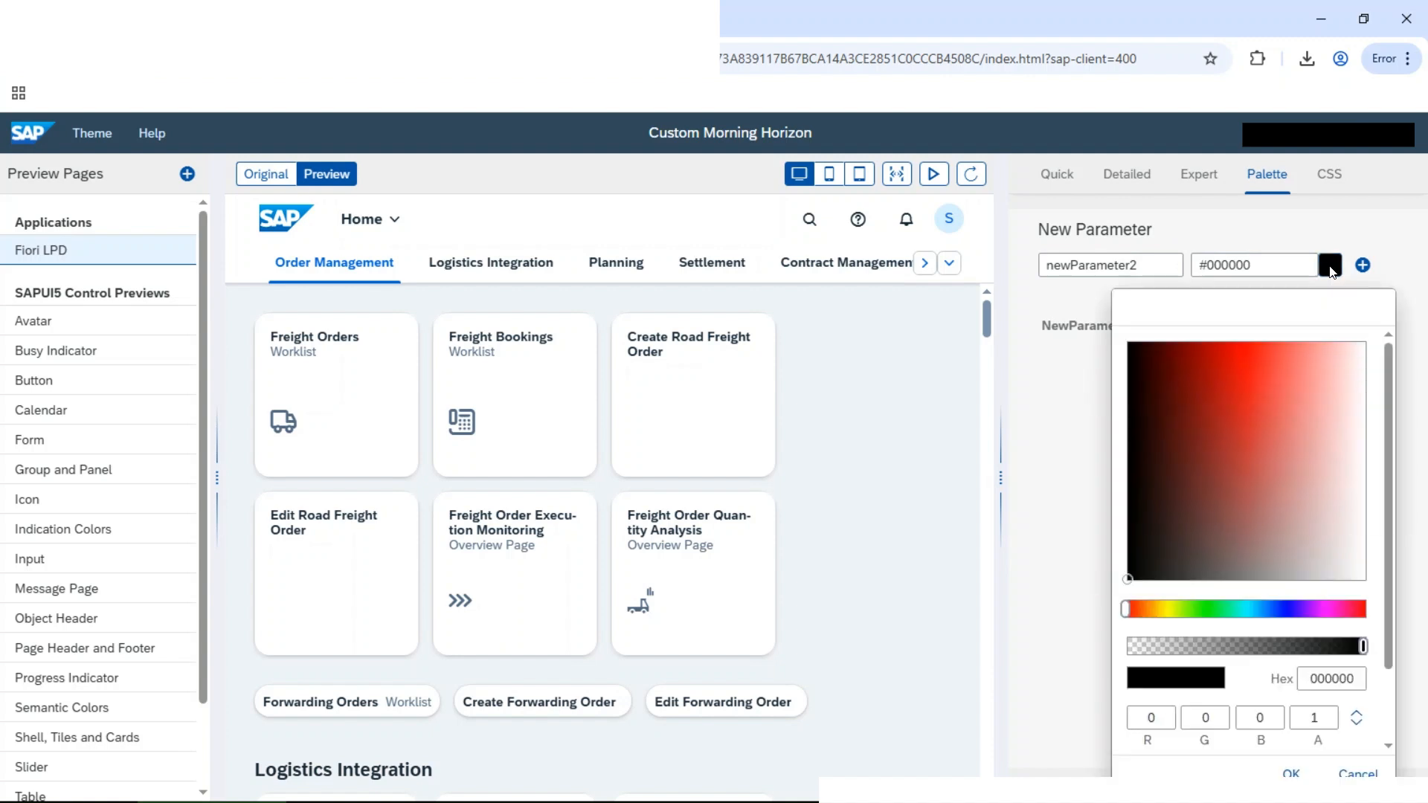
click(1235, 377)
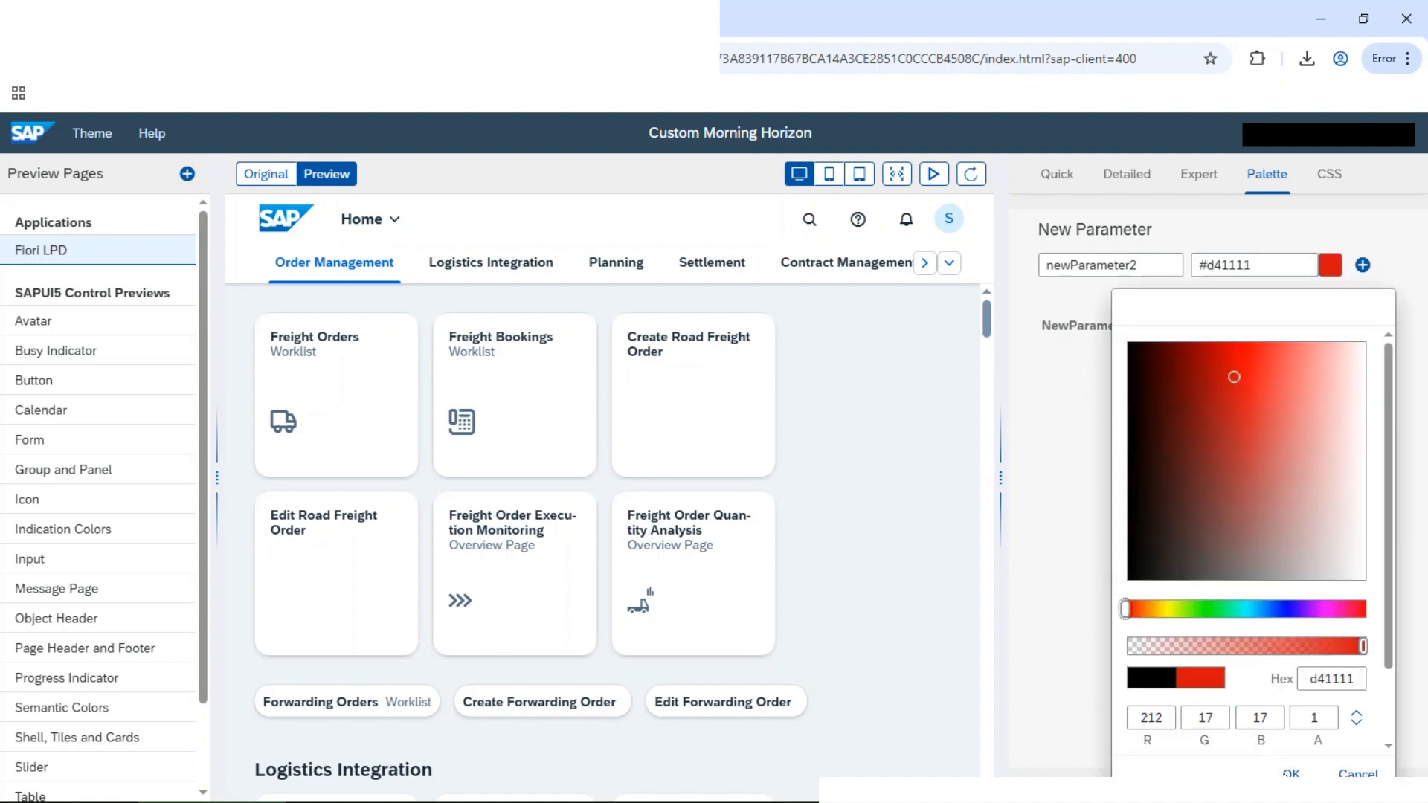
click(1363, 267)
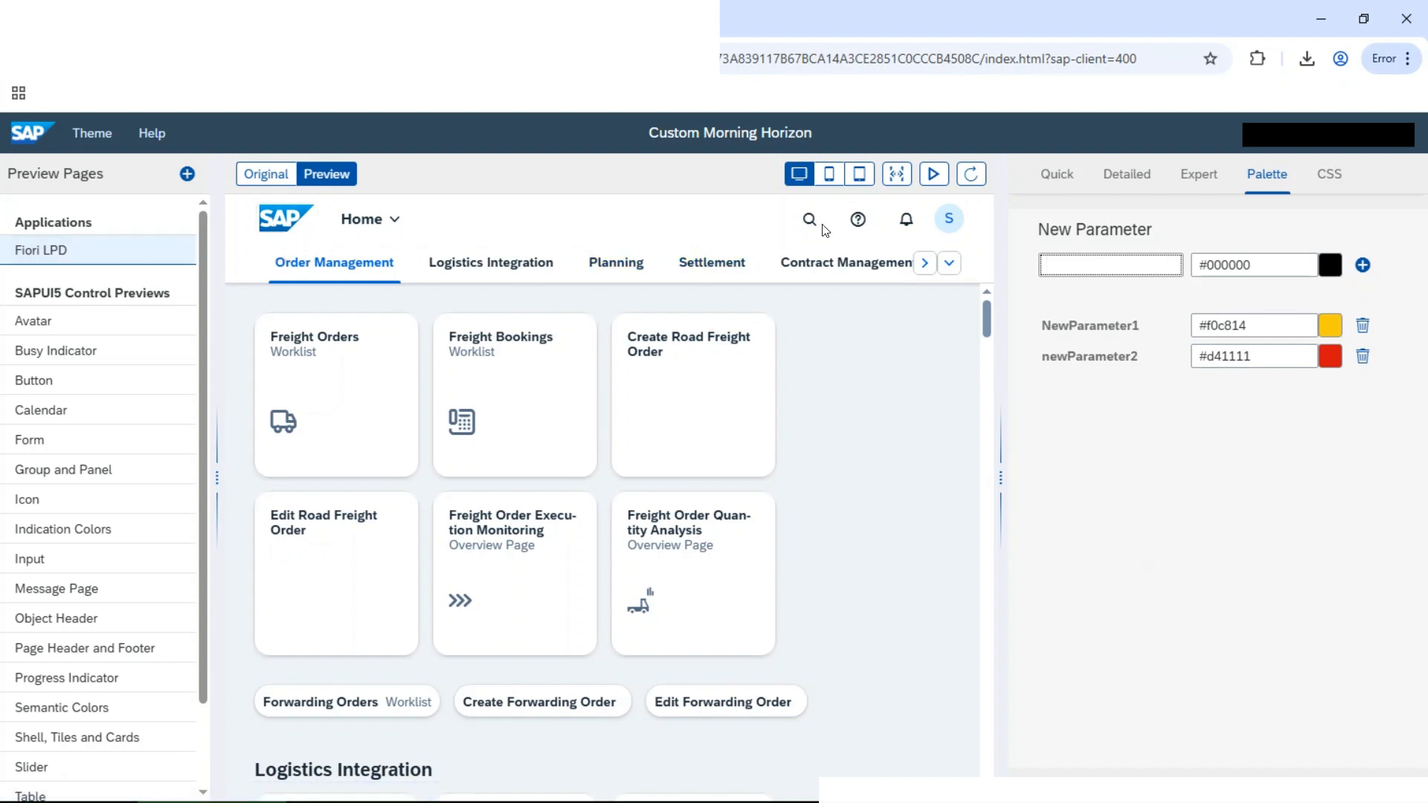
Open the Shell, Tiles and Cards preview page and look over its sample tiles
scroll(37, 569, down, 2)
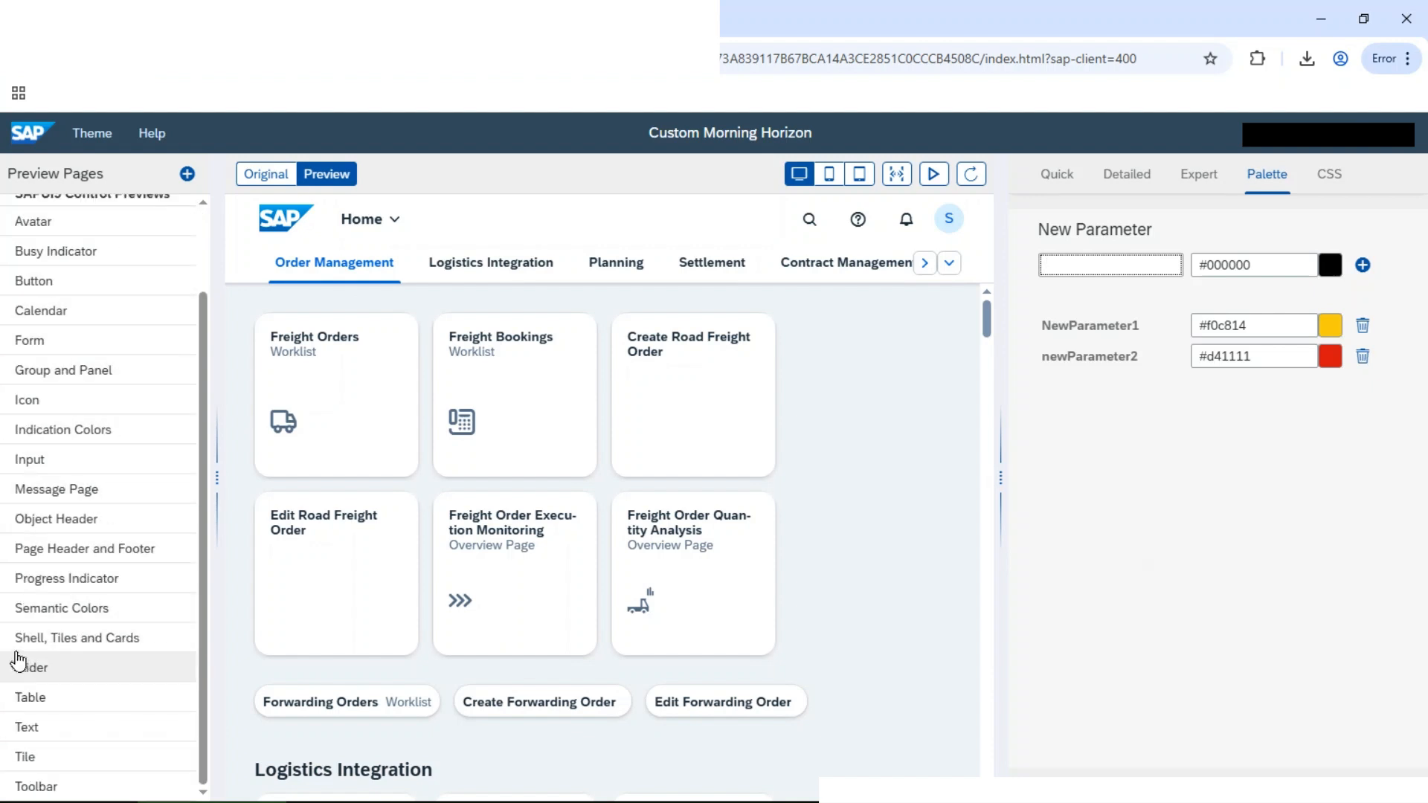
click(139, 648)
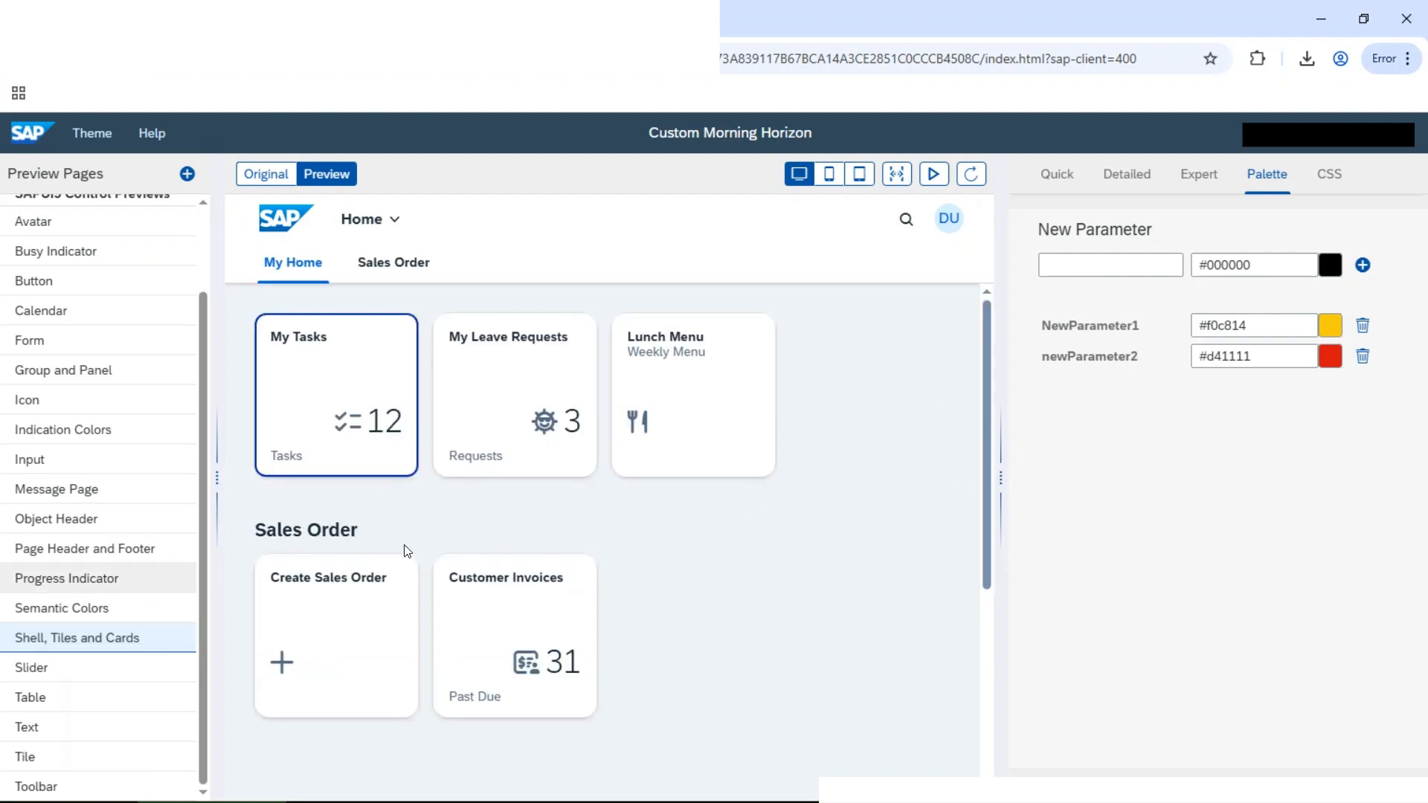
scroll(405, 552, down, 5)
scroll(425, 521, up, 2)
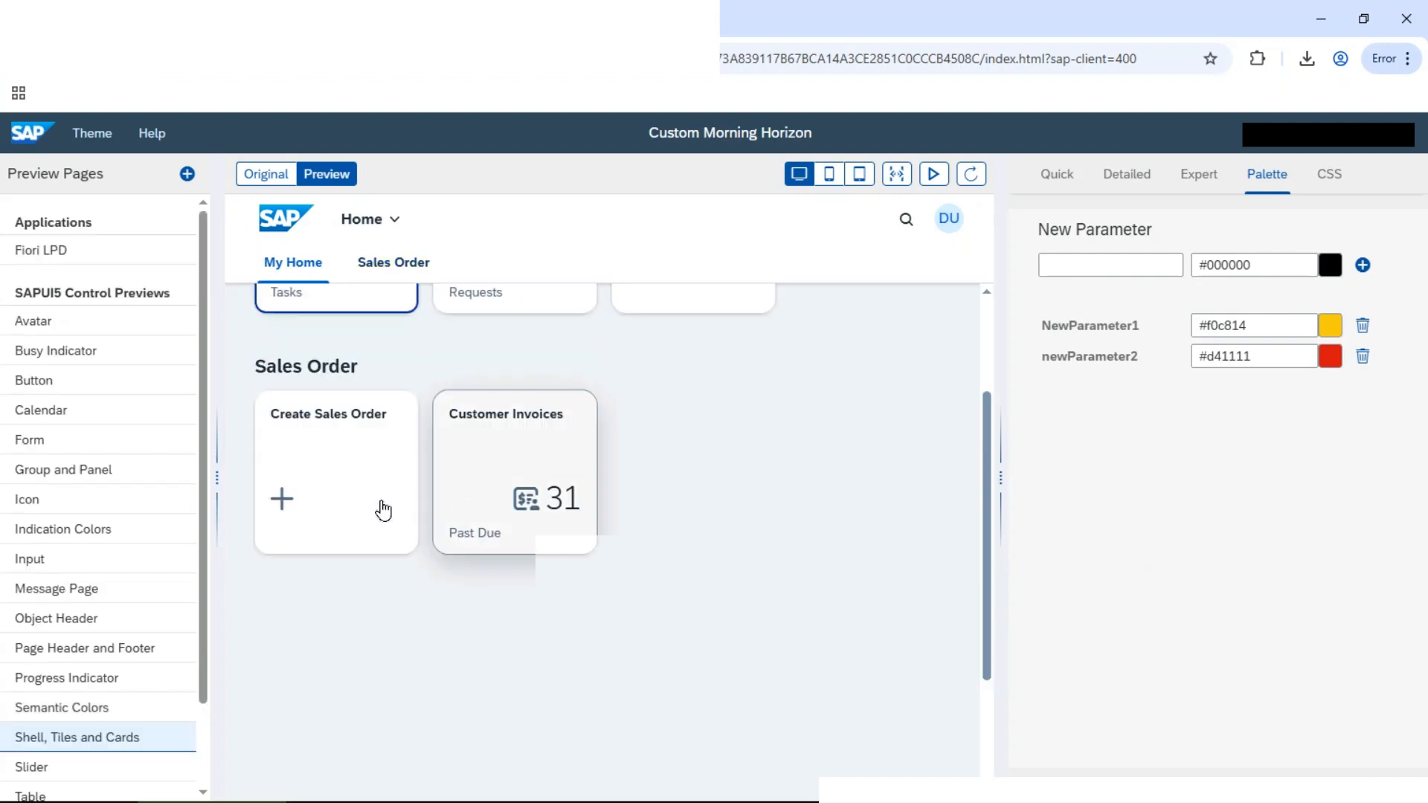
scroll(260, 476, up, 3)
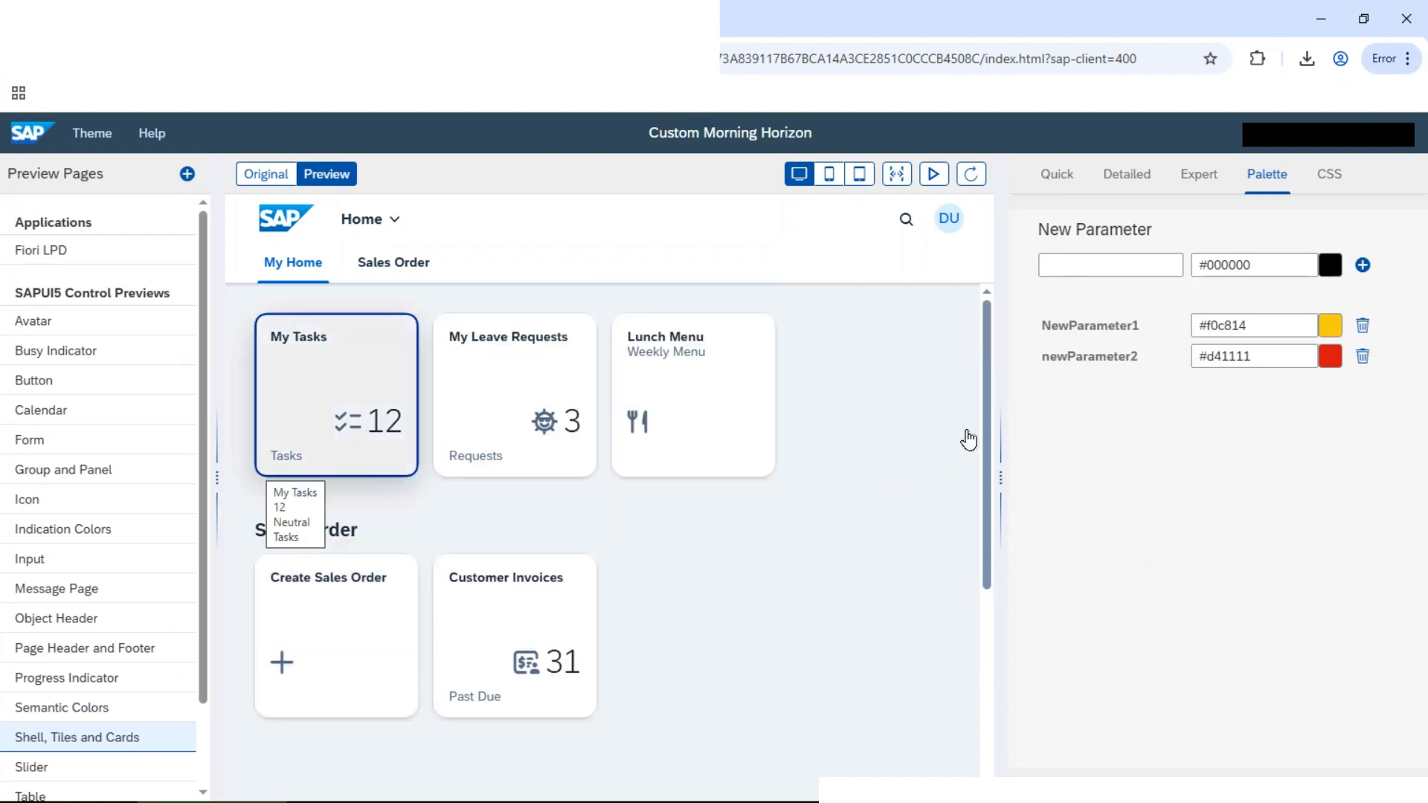
Set the Shell Navigation background color to the yellow palette color NewParameter1 in the detailed theming settings
click(1127, 180)
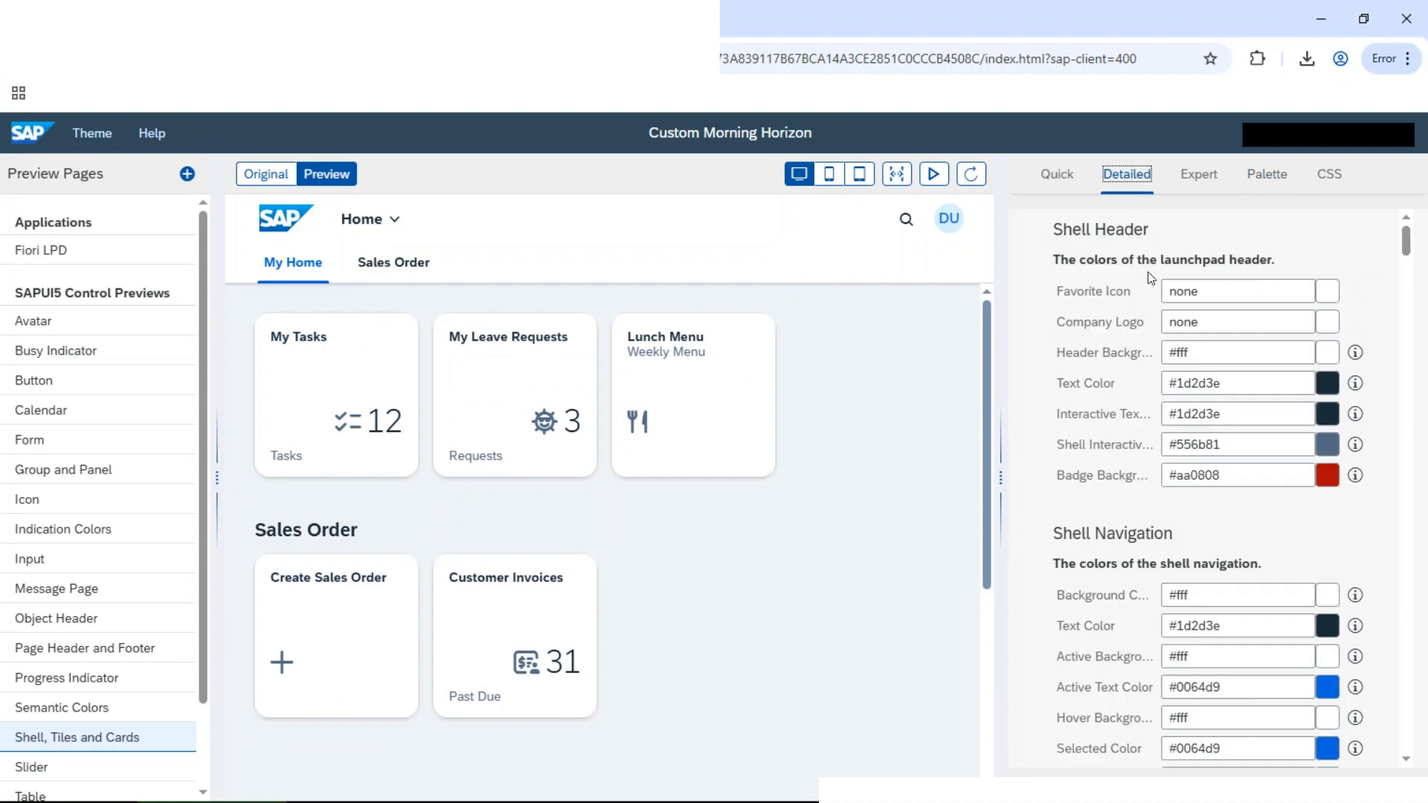
scroll(1130, 440, down, 3)
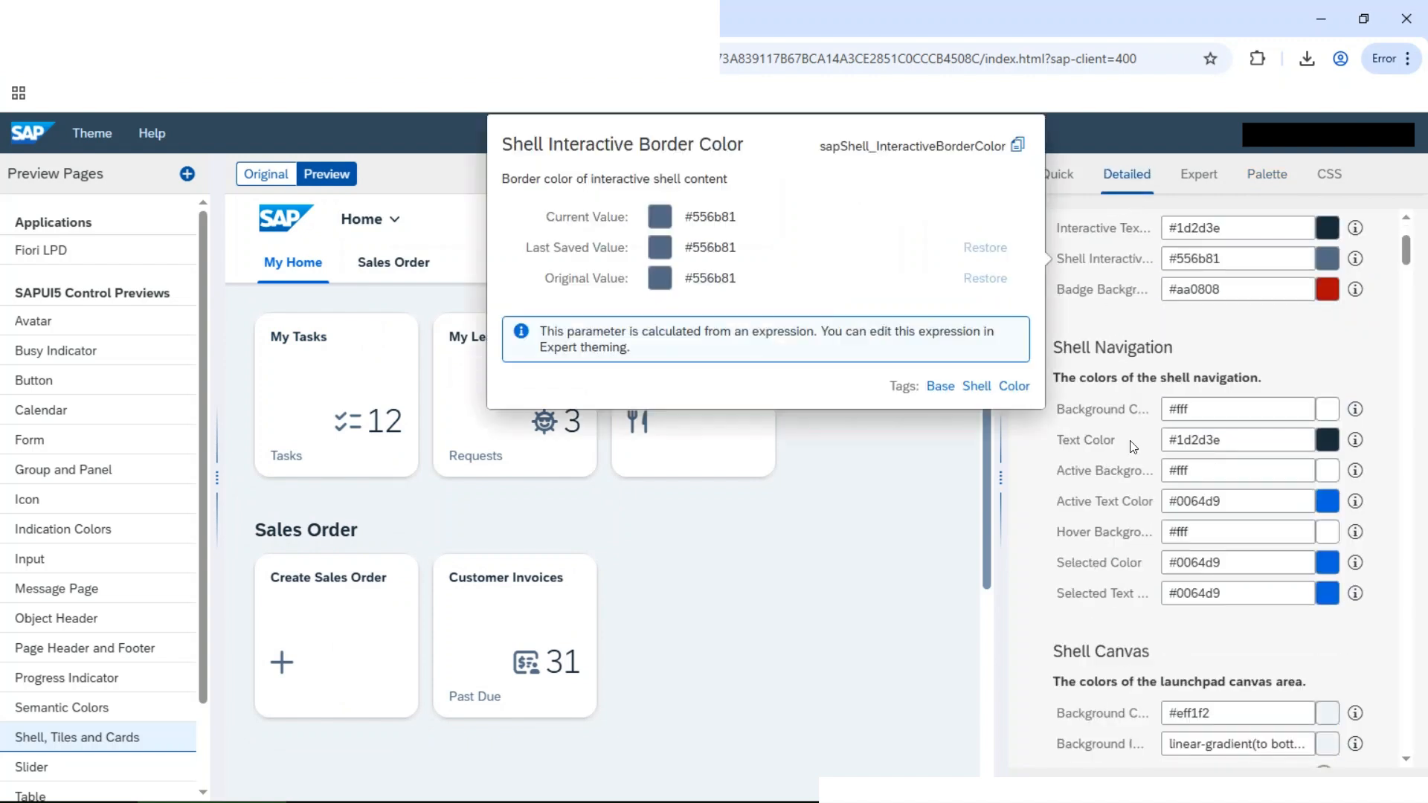
click(1329, 410)
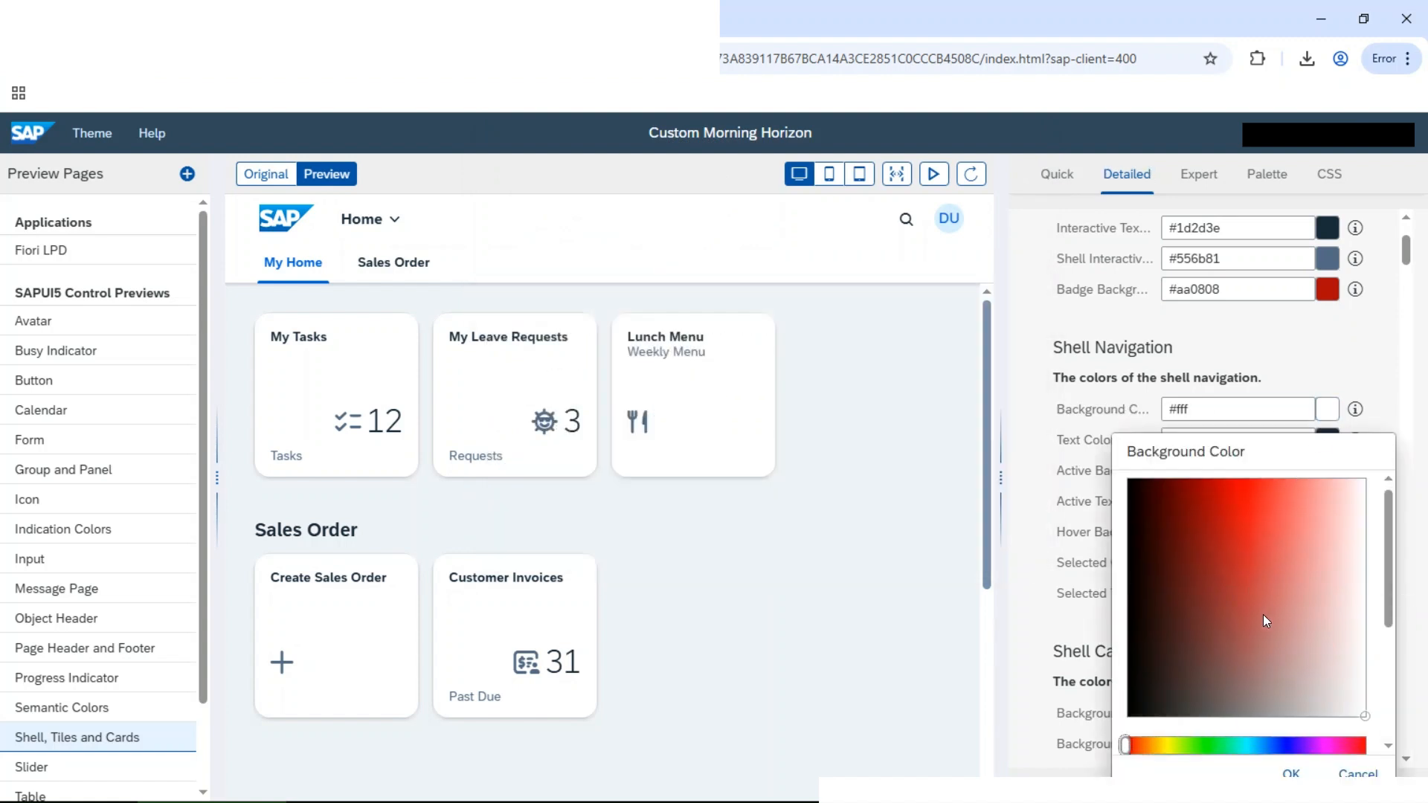
scroll(1264, 615, down, 3)
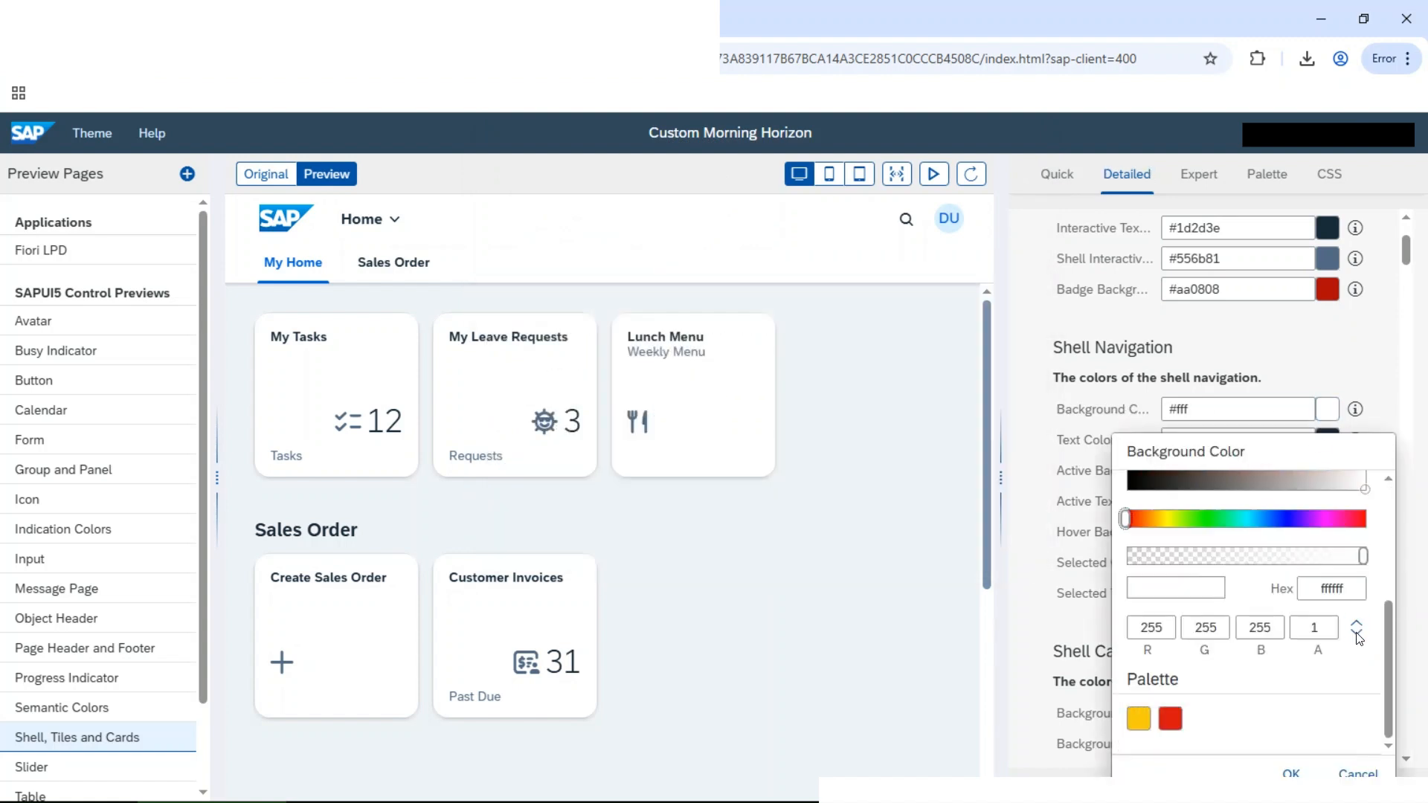
click(1139, 718)
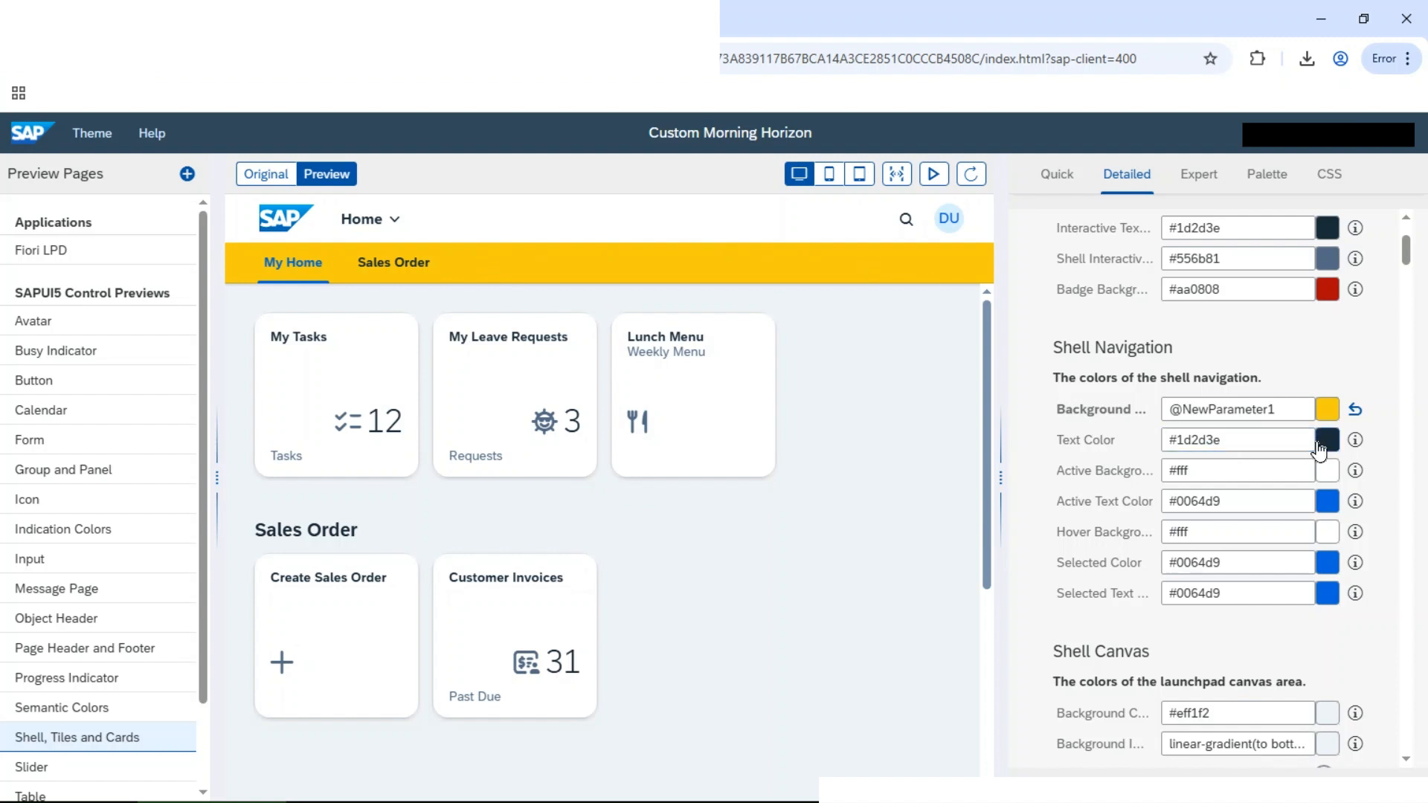
click(1230, 471)
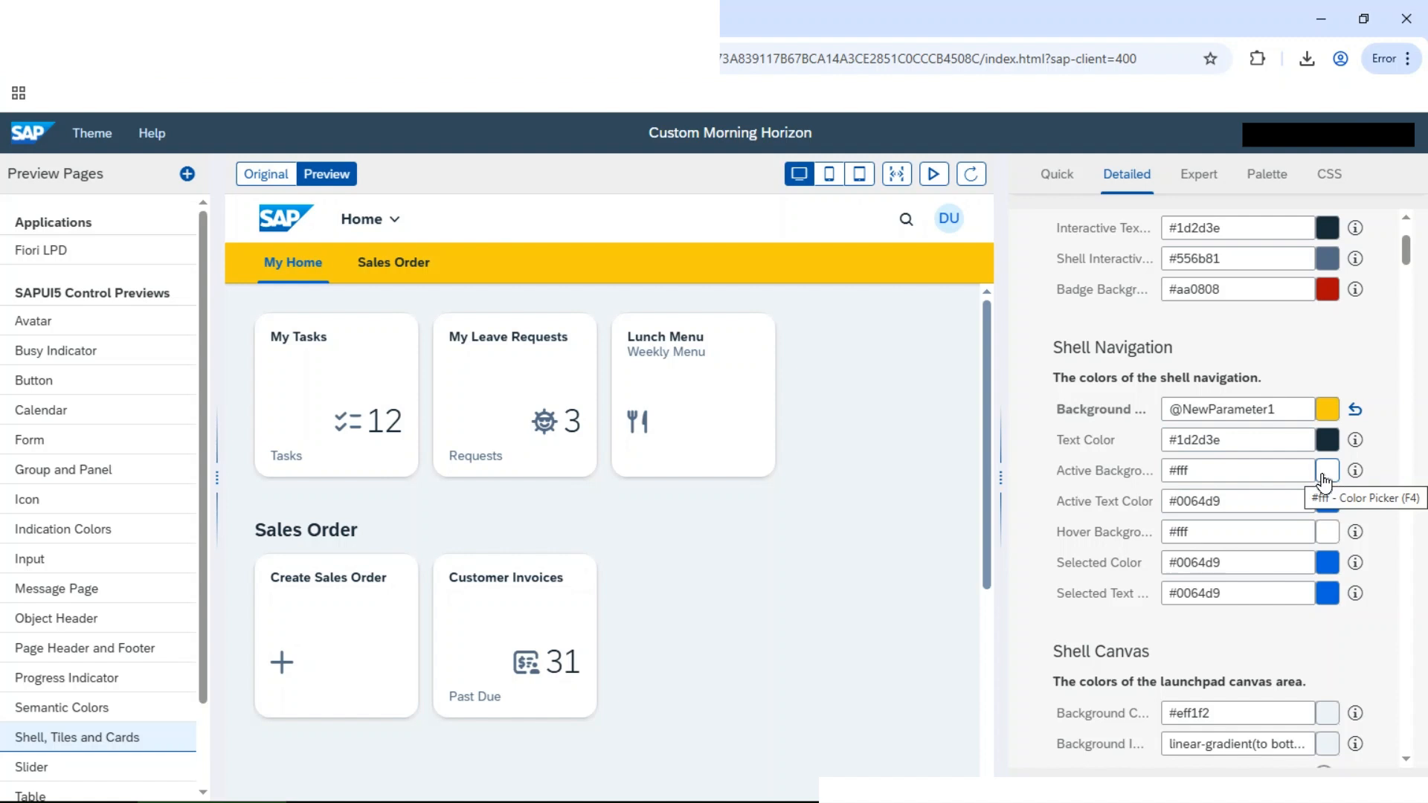
Upload golden-logo-template-free-png.webp and assign it as the Company Logo in the Shell Header settings
scroll(1257, 424, up, 3)
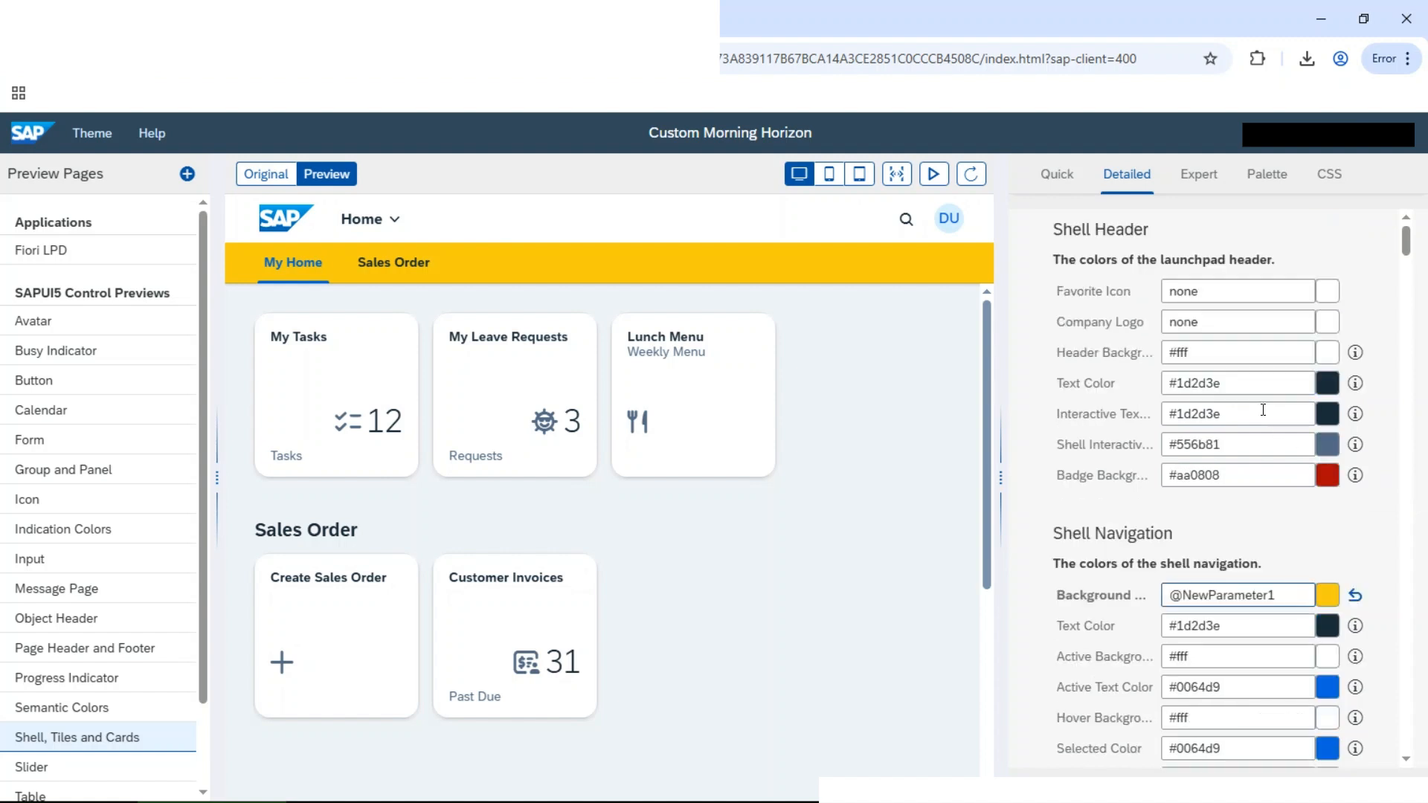
click(1329, 323)
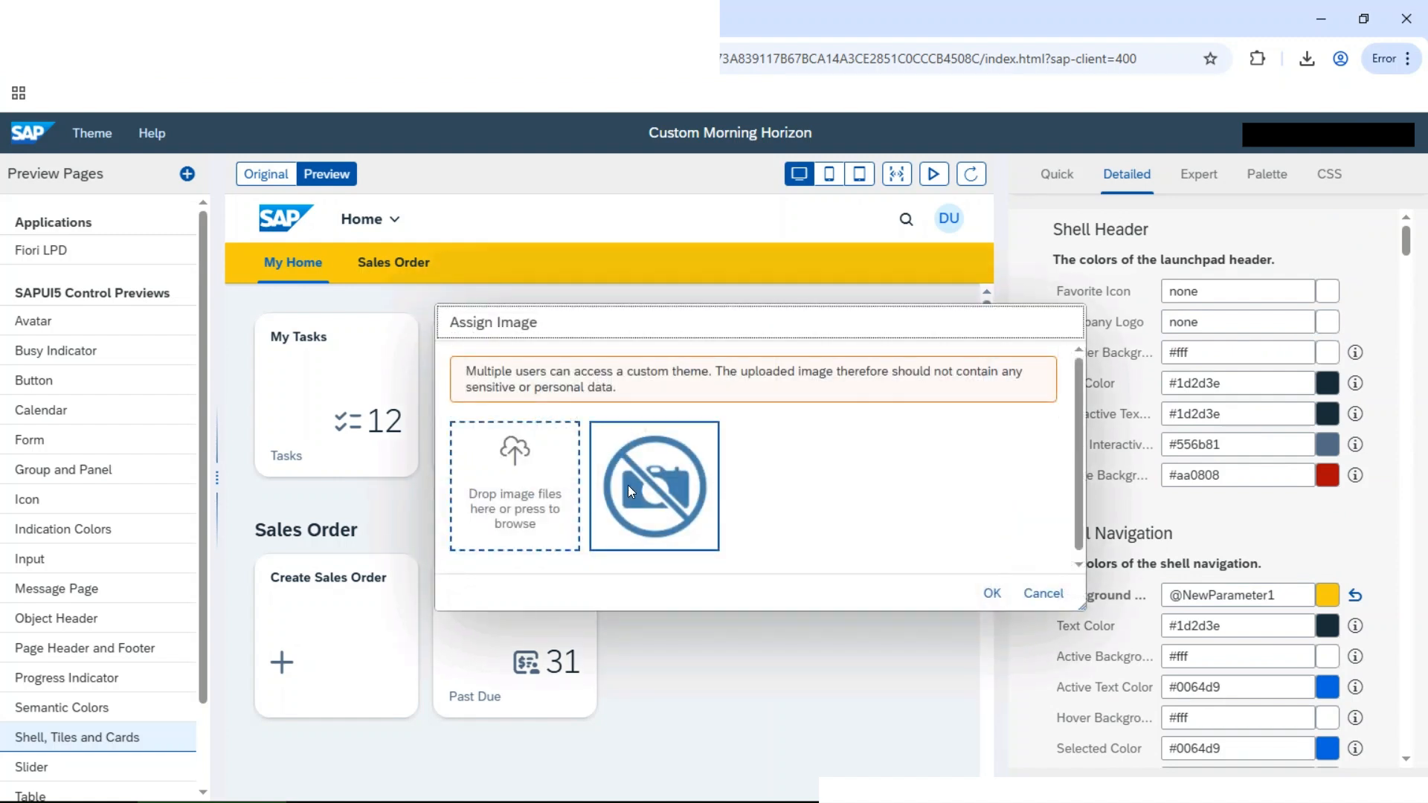
click(513, 458)
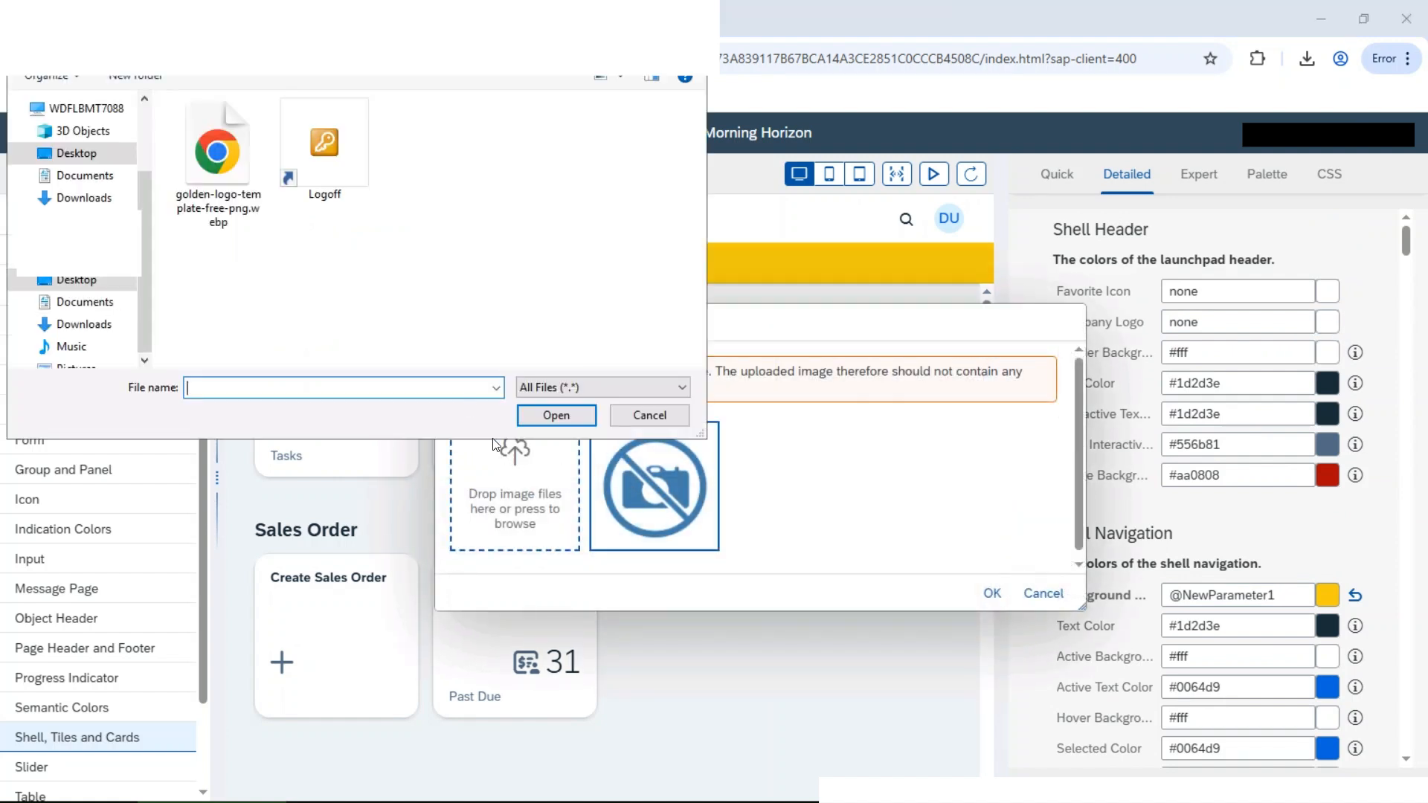
click(322, 145)
click(228, 188)
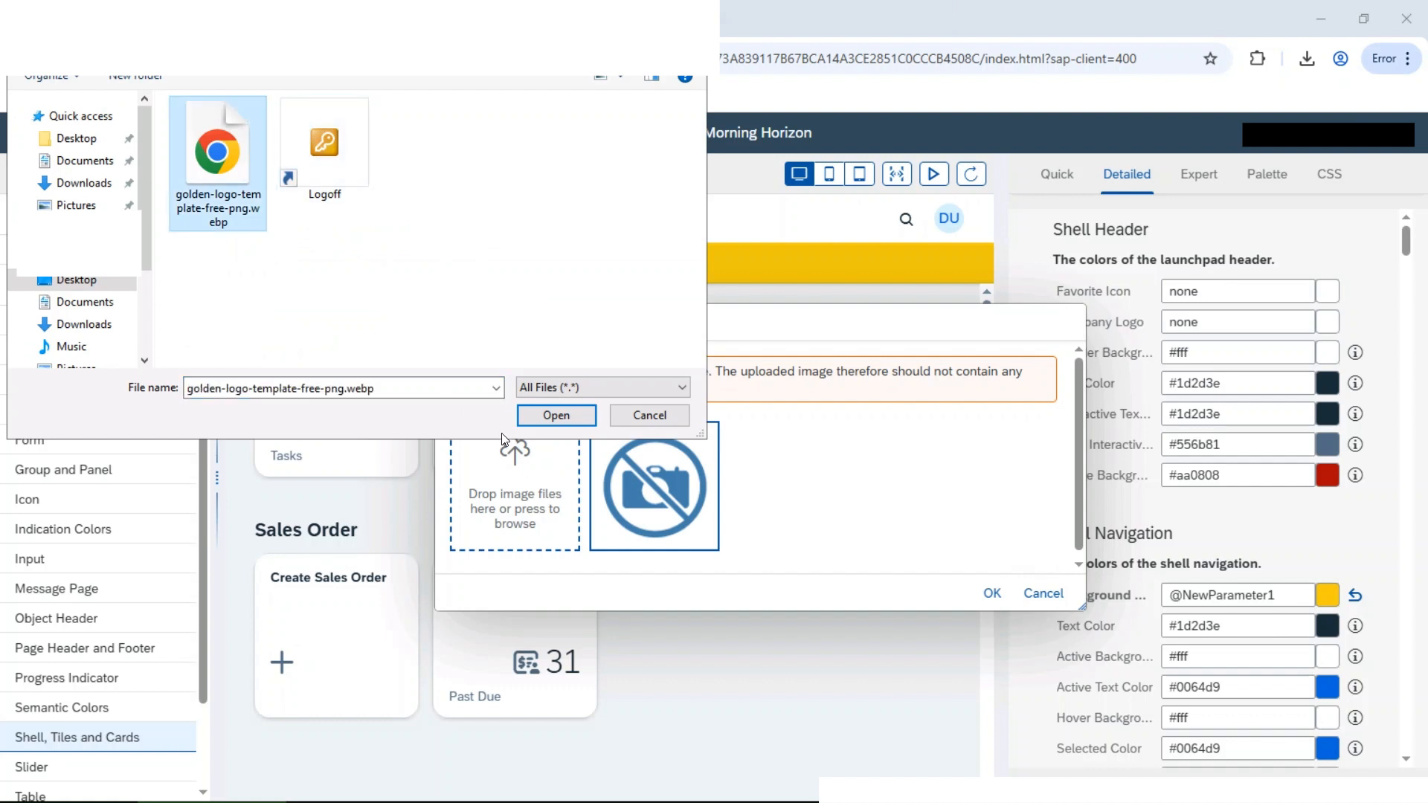
click(556, 417)
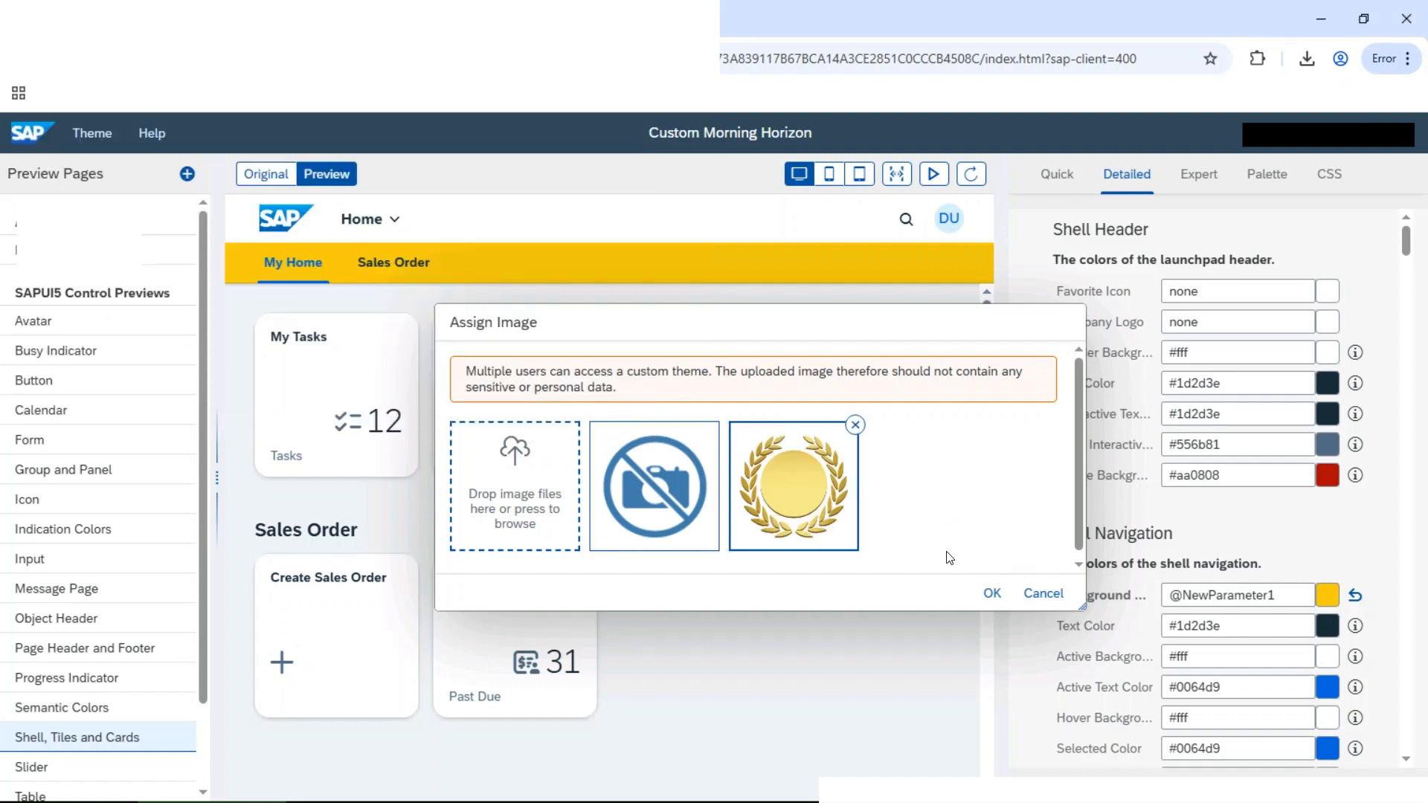
click(992, 595)
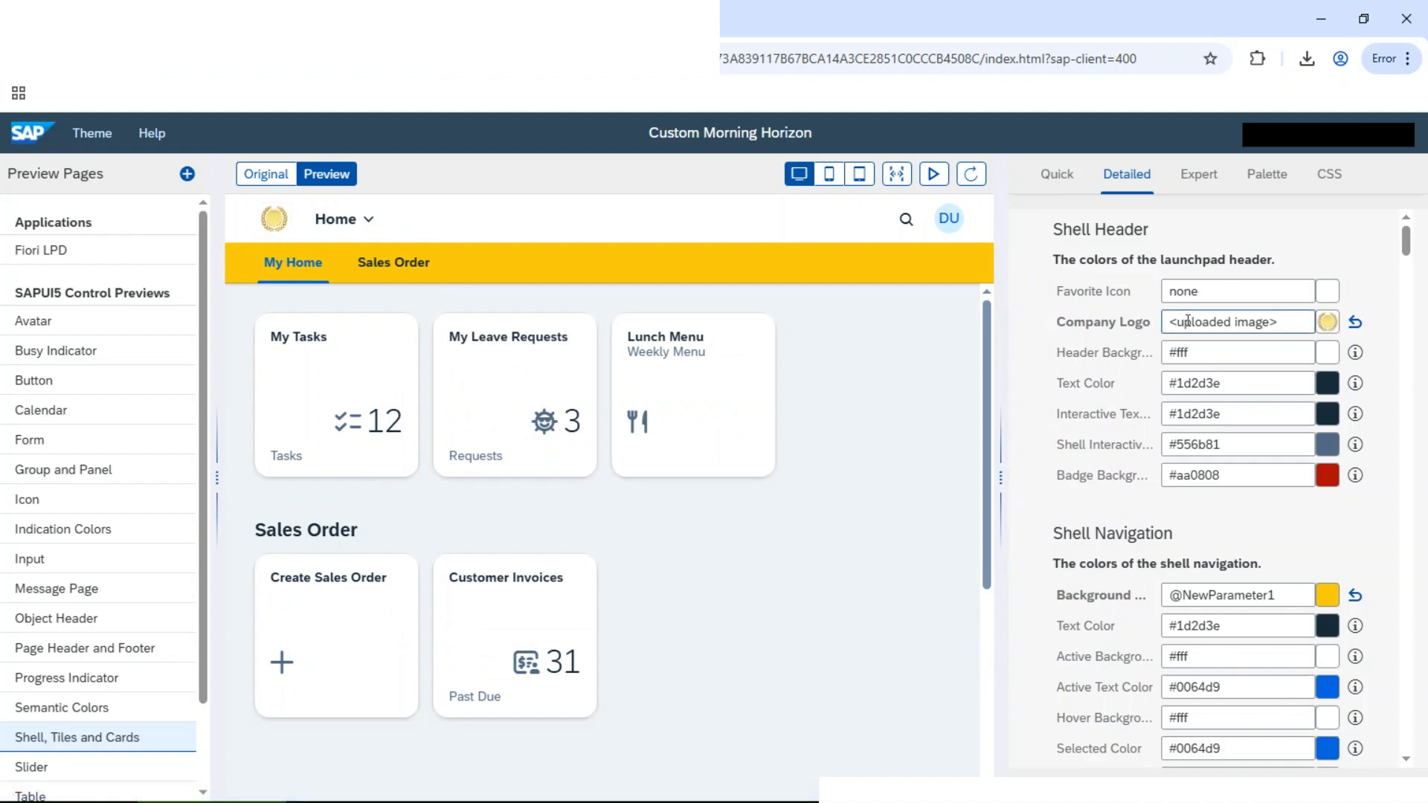
Set the Shell Header background color to orange #f4aa1f, after trying the lime green #b4f41f
click(1328, 356)
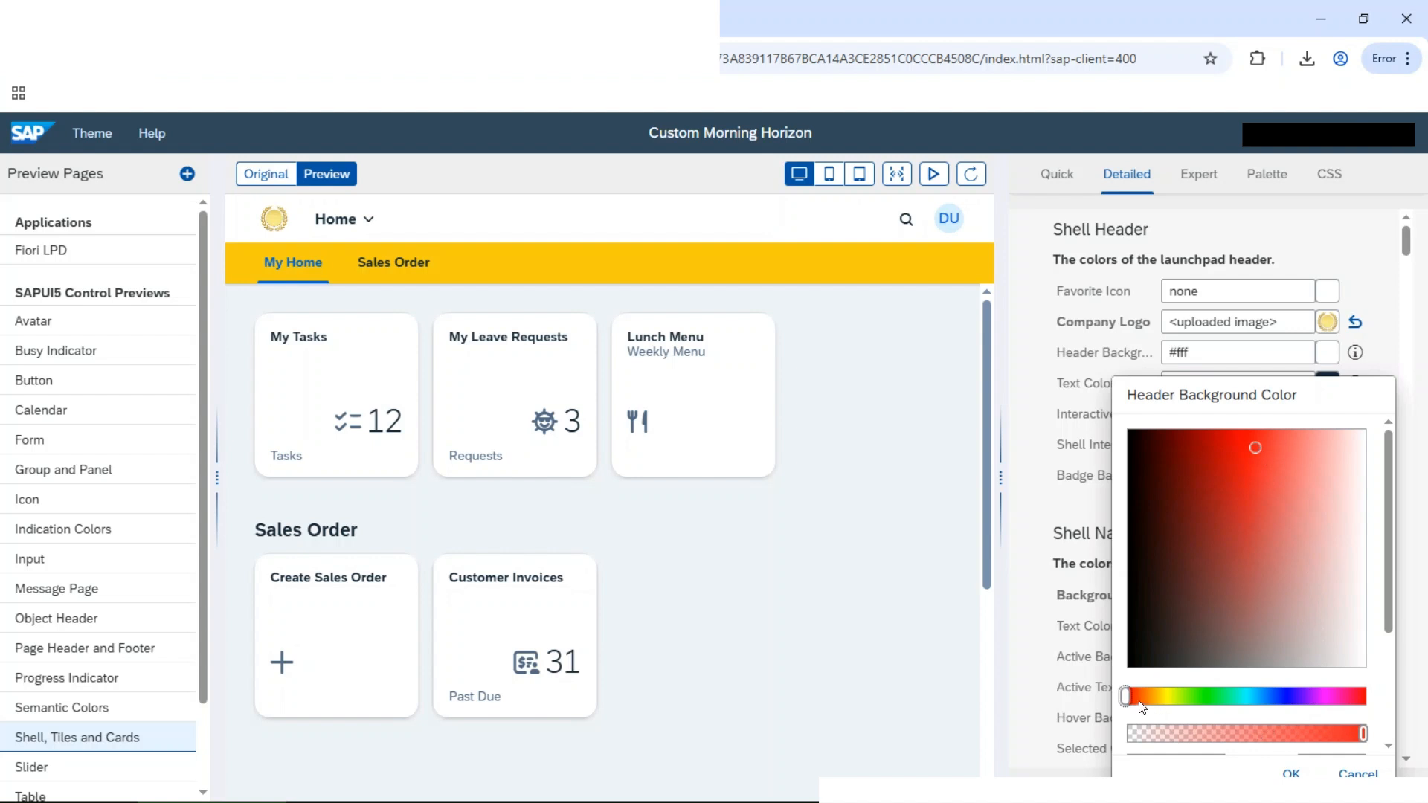
drag(1219, 698, 1177, 697)
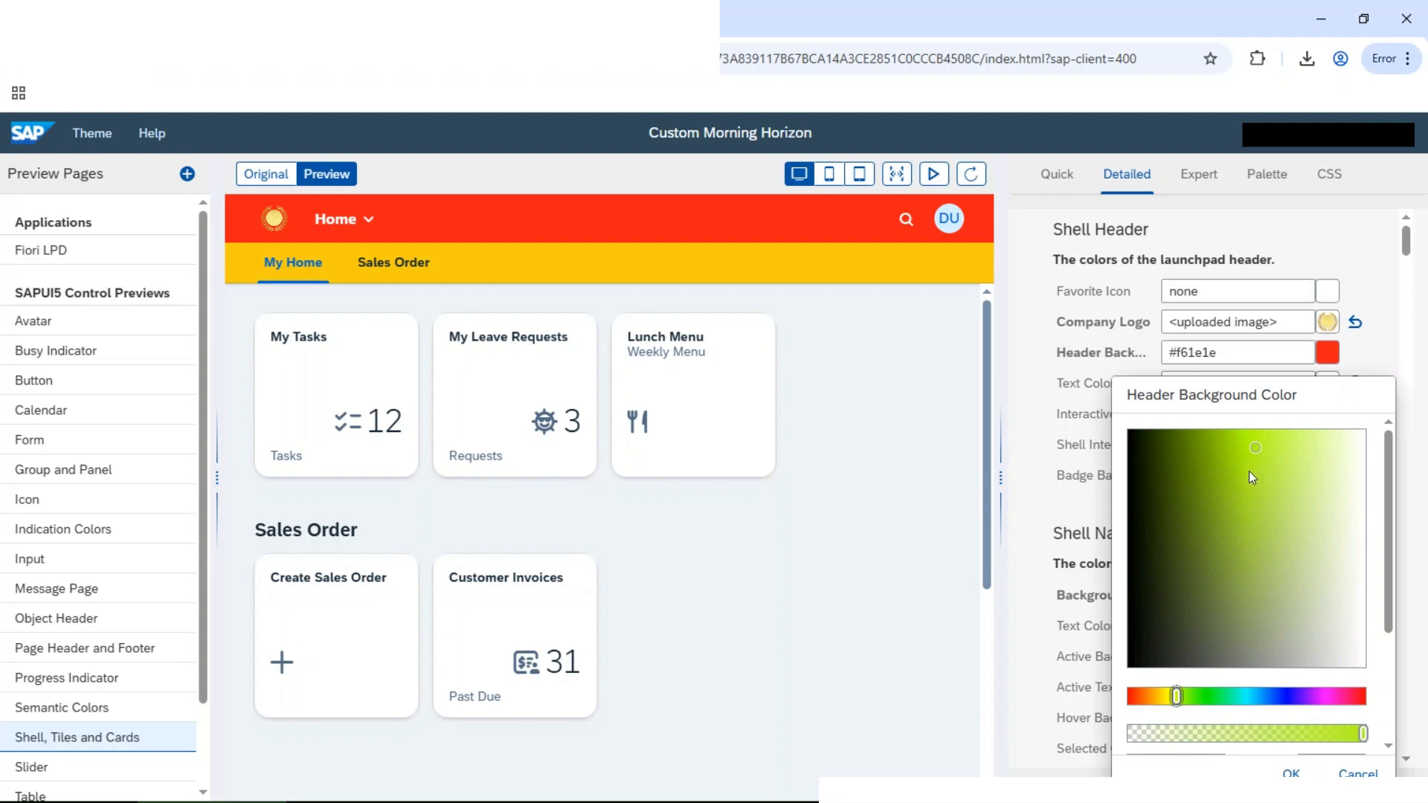
click(1294, 772)
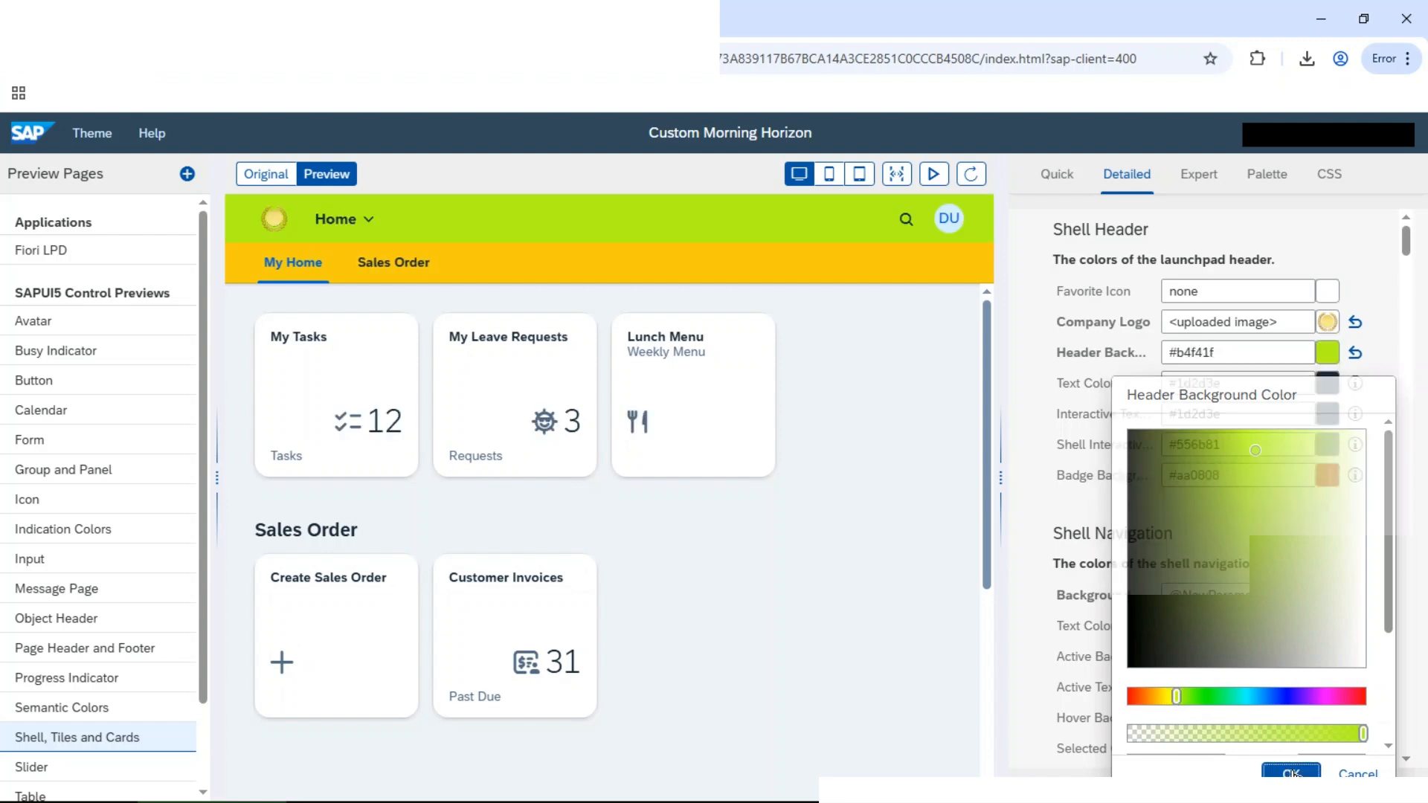
click(1328, 354)
click(1154, 697)
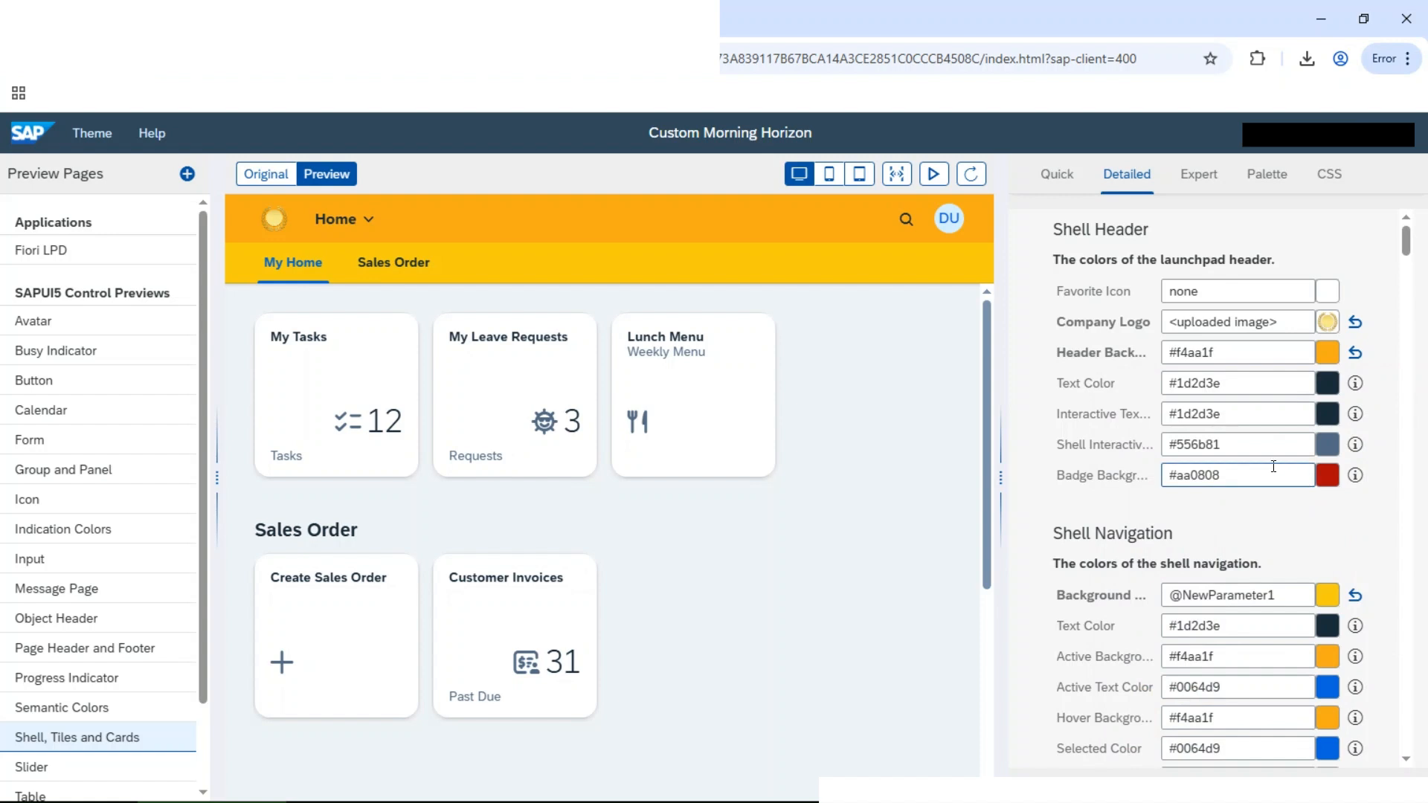
Set the Shell Header text color to blue #136bc9
click(1327, 386)
click(1230, 499)
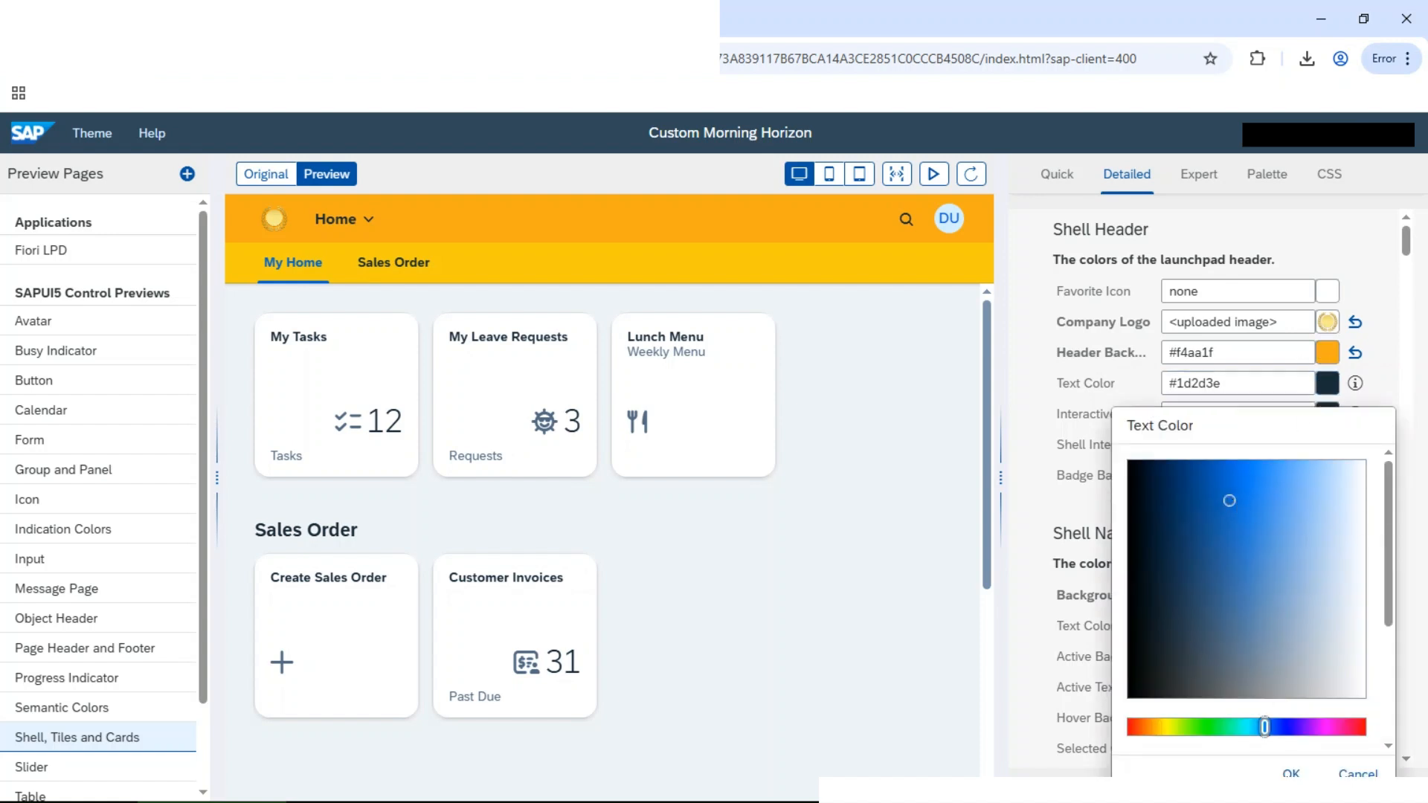
click(1072, 595)
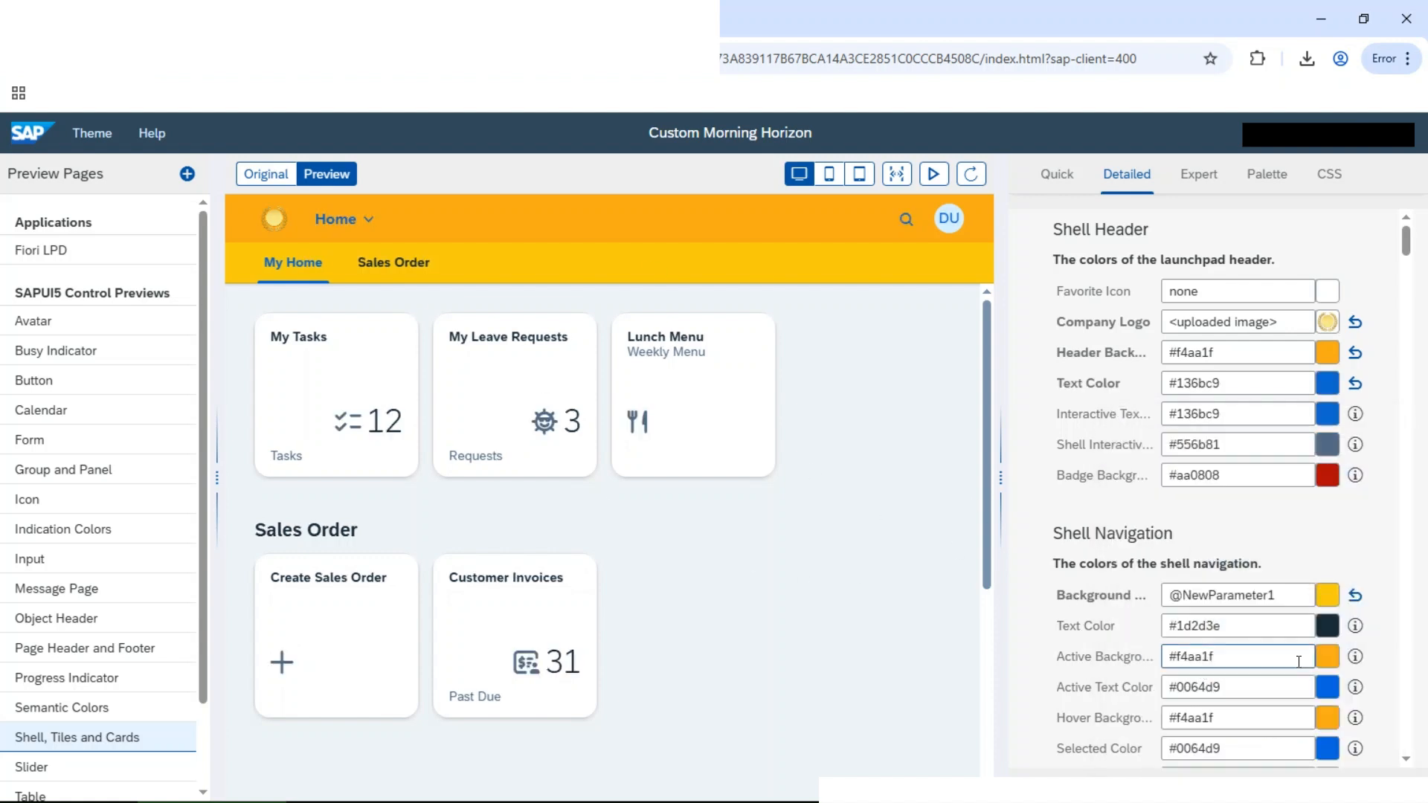
Set the Shell Canvas background color to dark blue #033c59
scroll(1205, 679, down, 3)
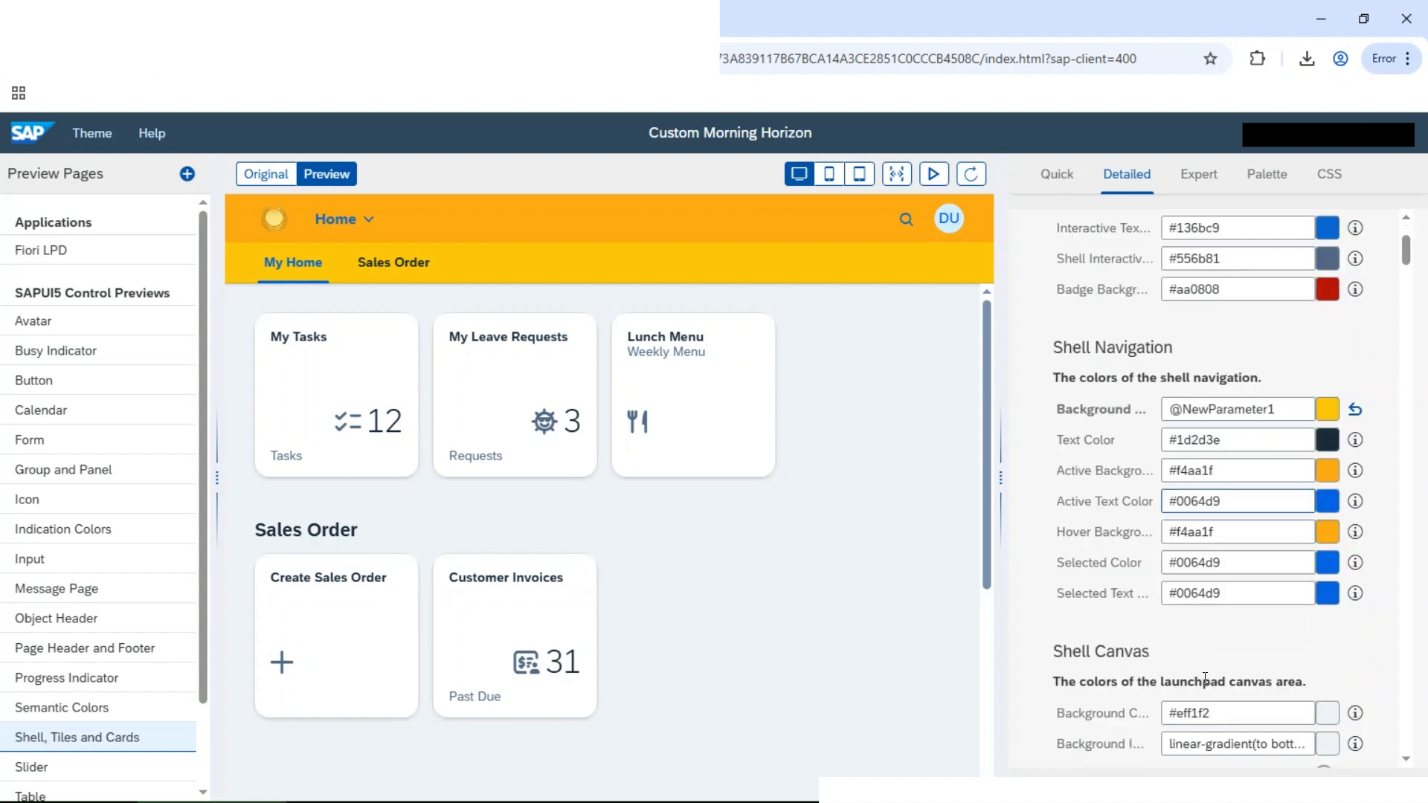
scroll(1203, 678, down, 3)
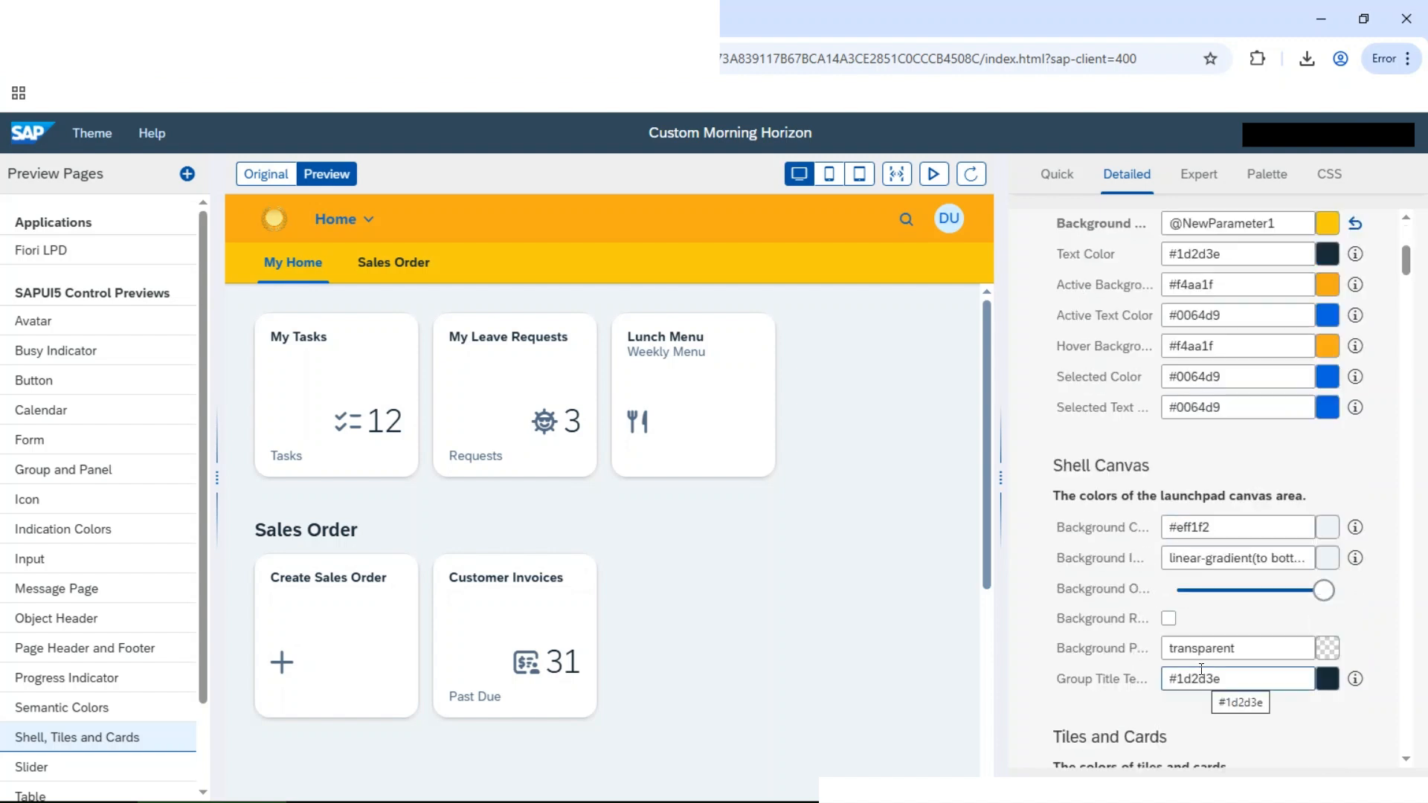
click(1320, 530)
click(1219, 245)
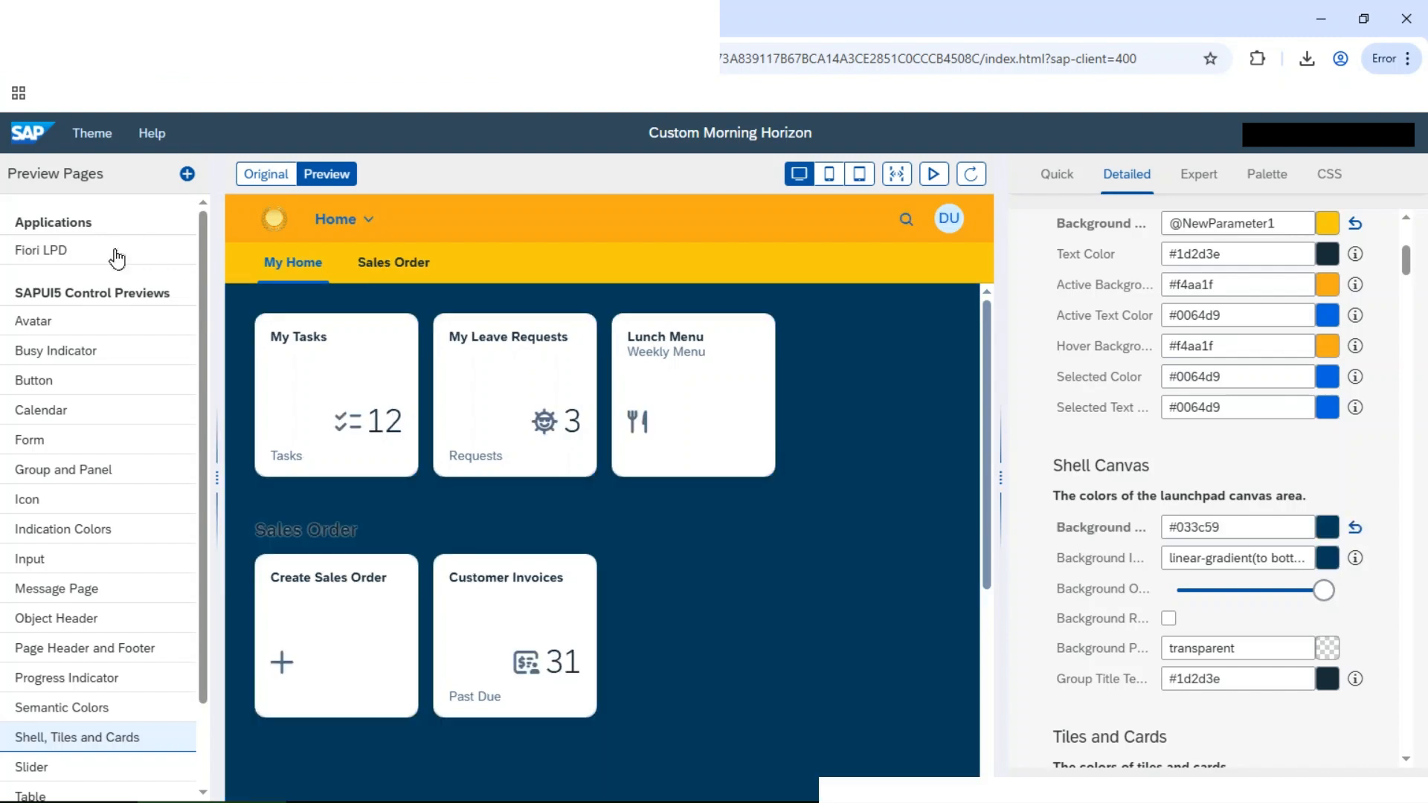
Check the theme on the Fiori LPD preview page and return to the Shell, Tiles and Cards preview
click(114, 250)
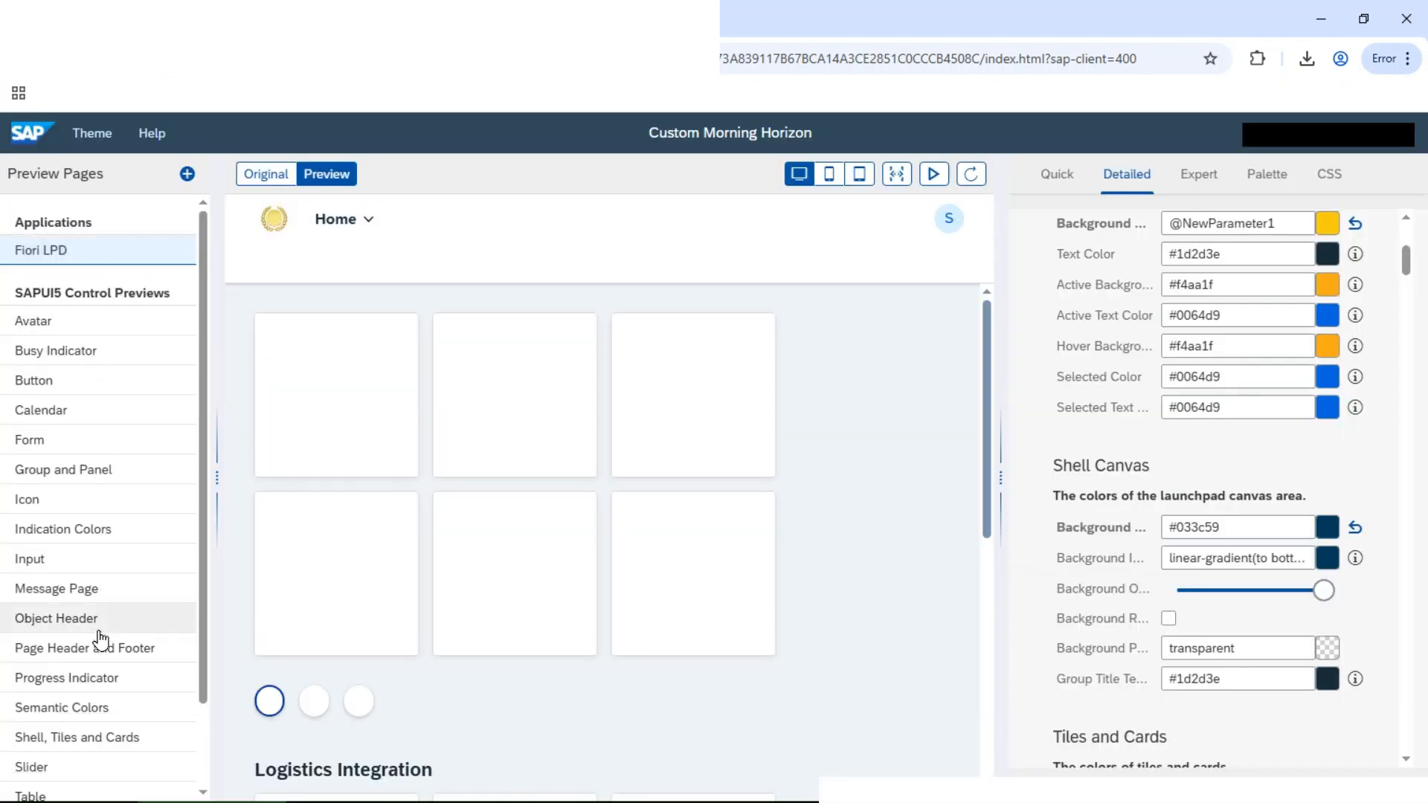
scroll(98, 637, down, 2)
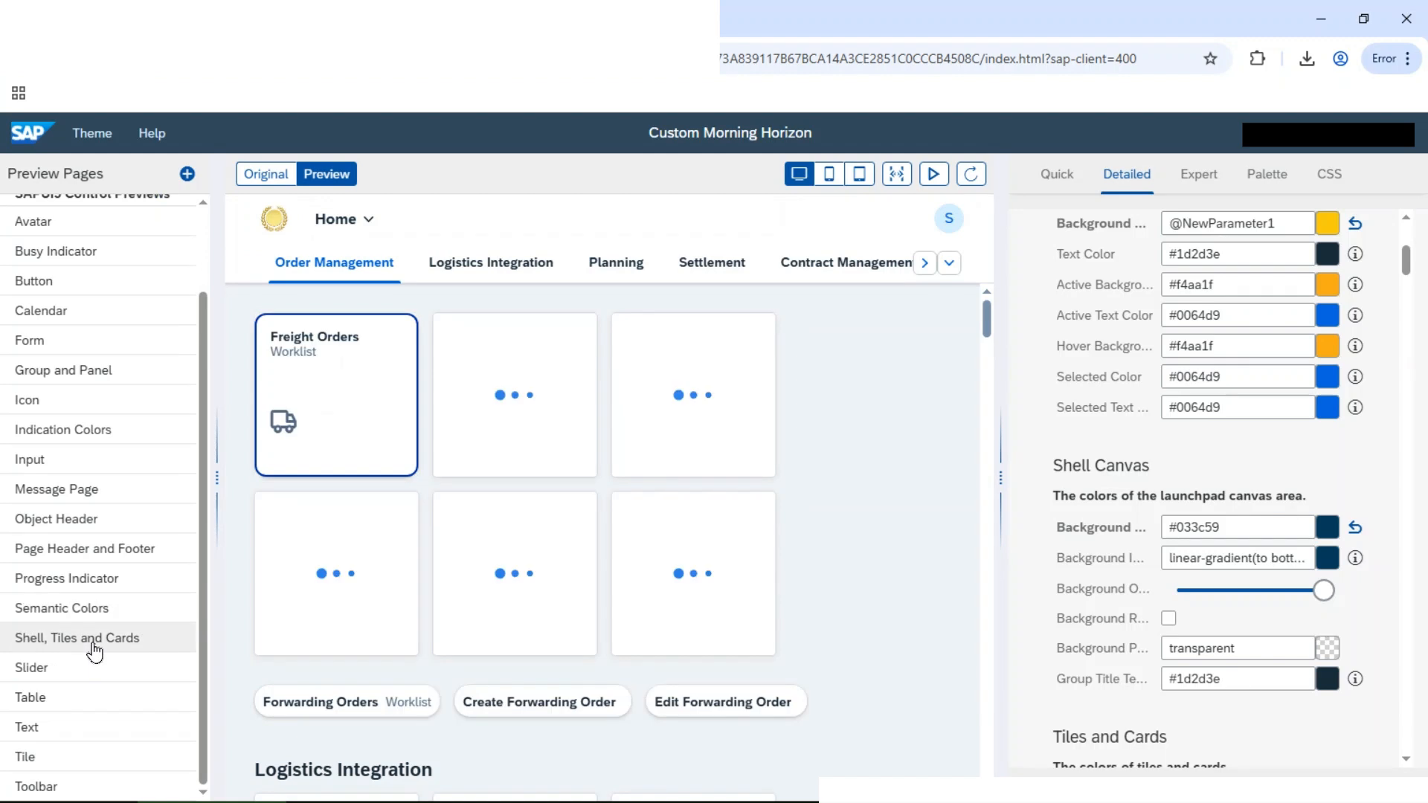
click(93, 645)
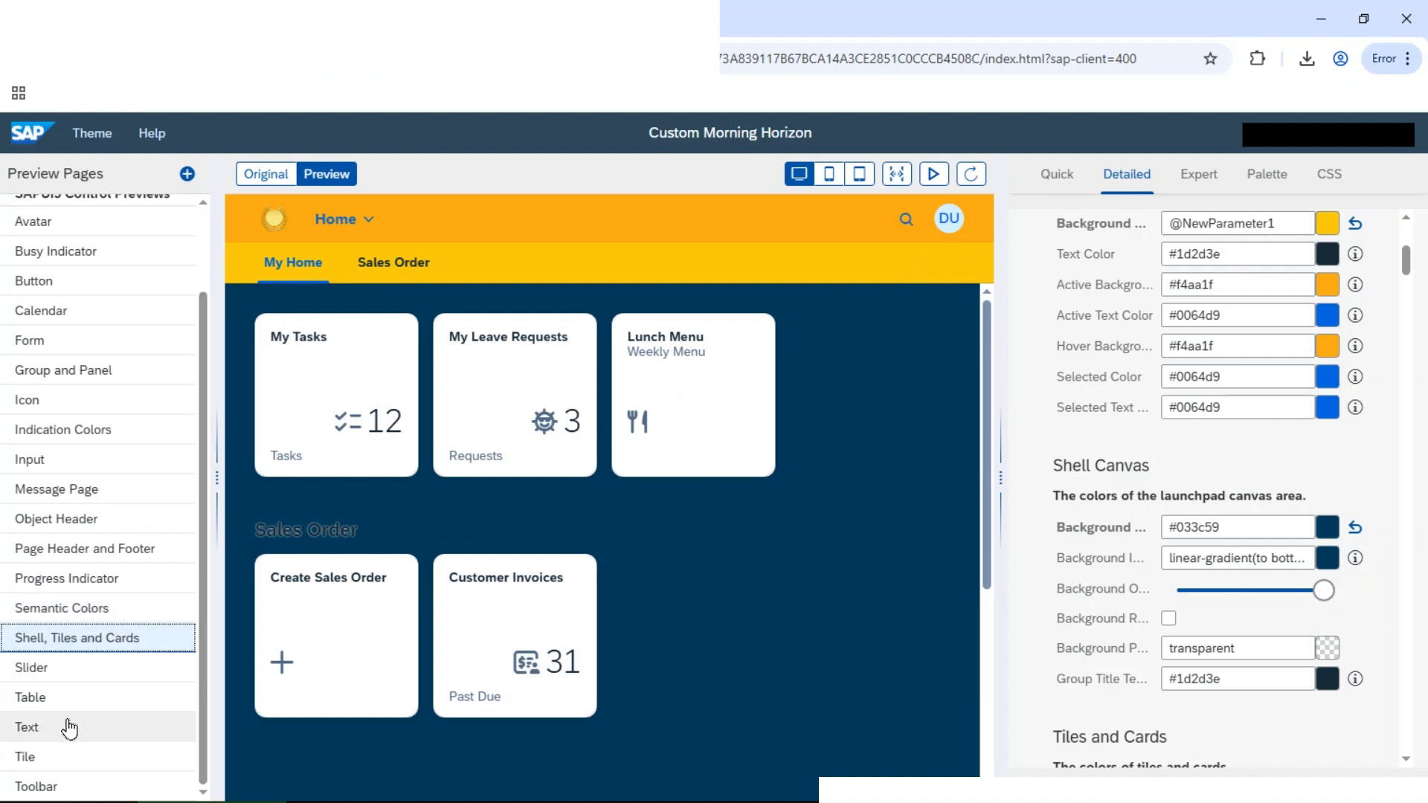
Open the Tile preview page and set the Shell Canvas background color to dark purple #4d0359
click(58, 758)
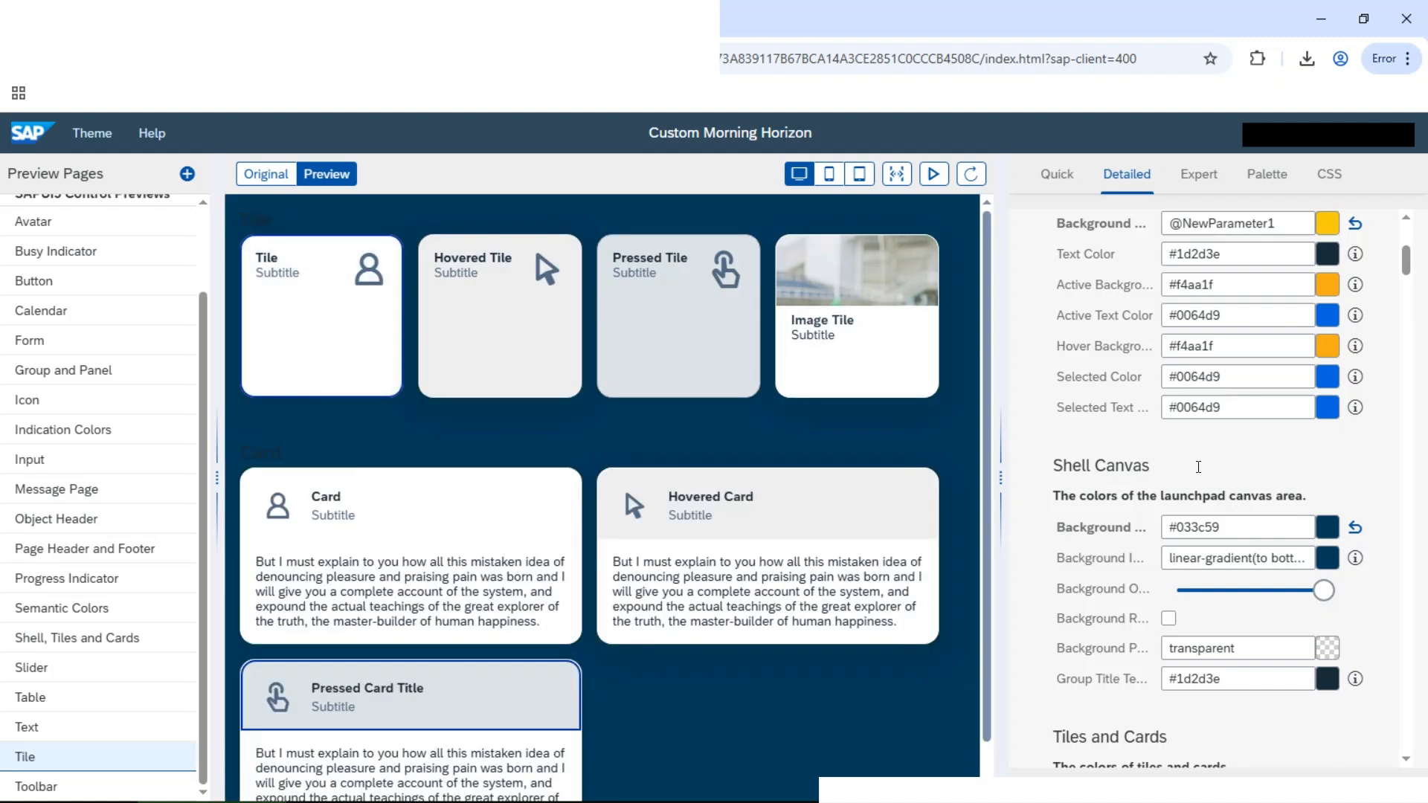
scroll(1187, 435, down, 3)
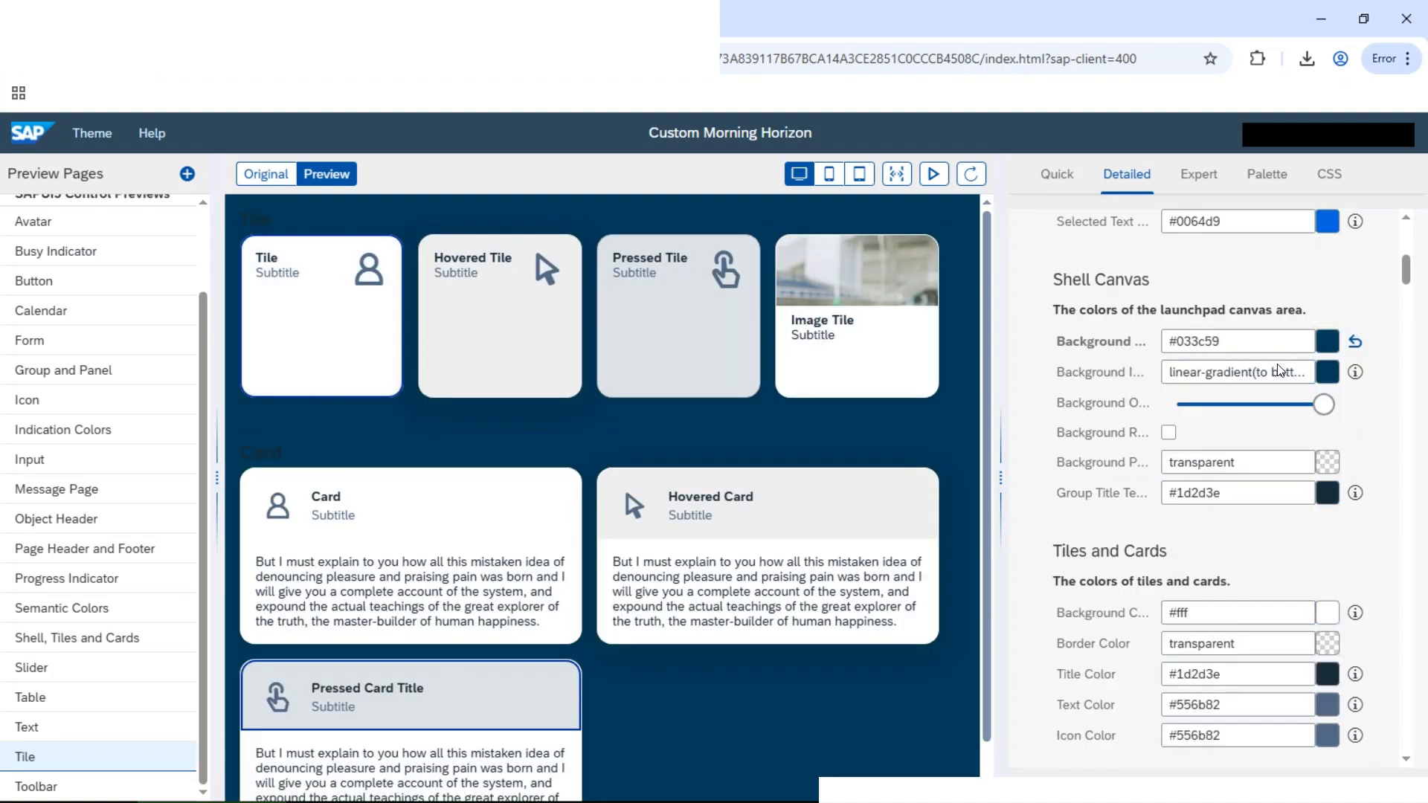
click(1328, 345)
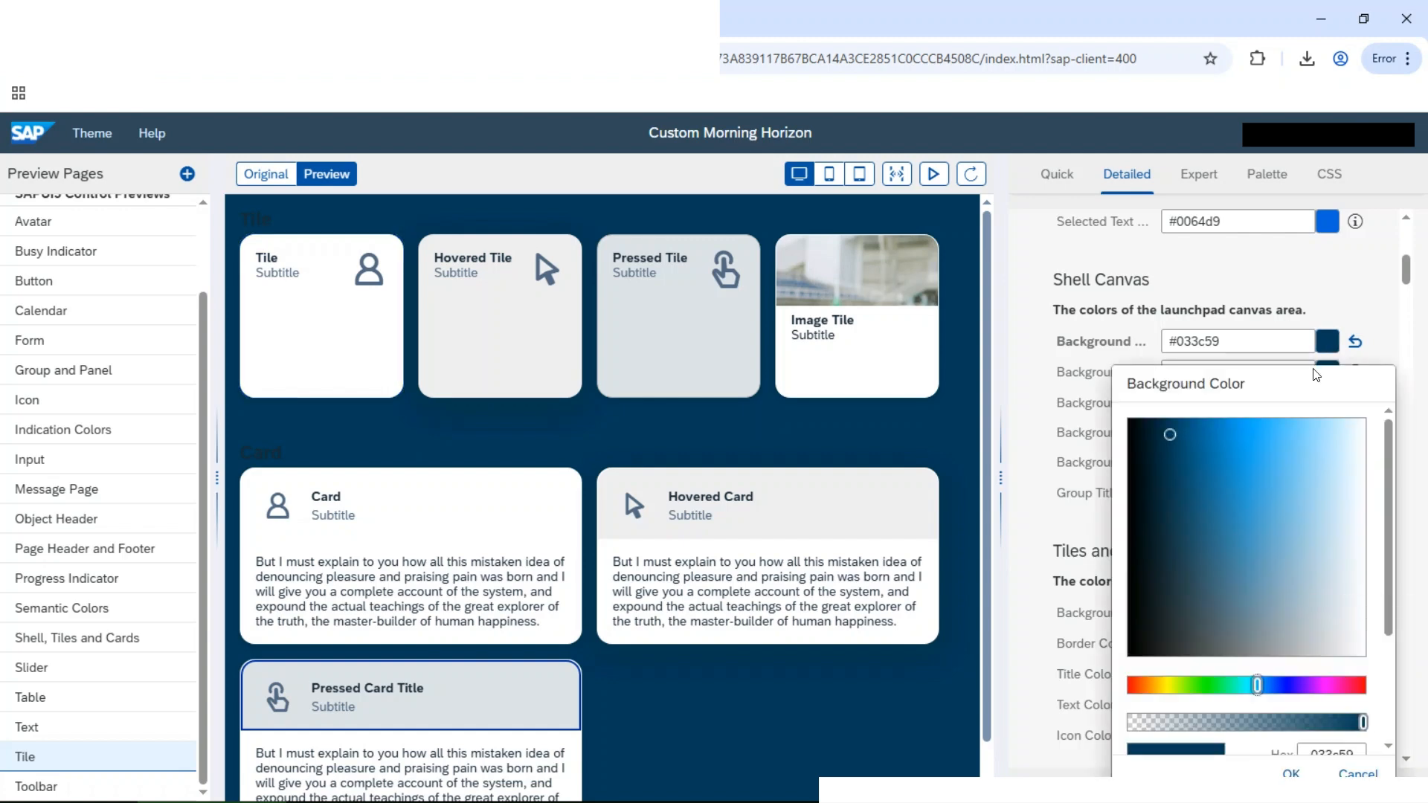
click(1138, 685)
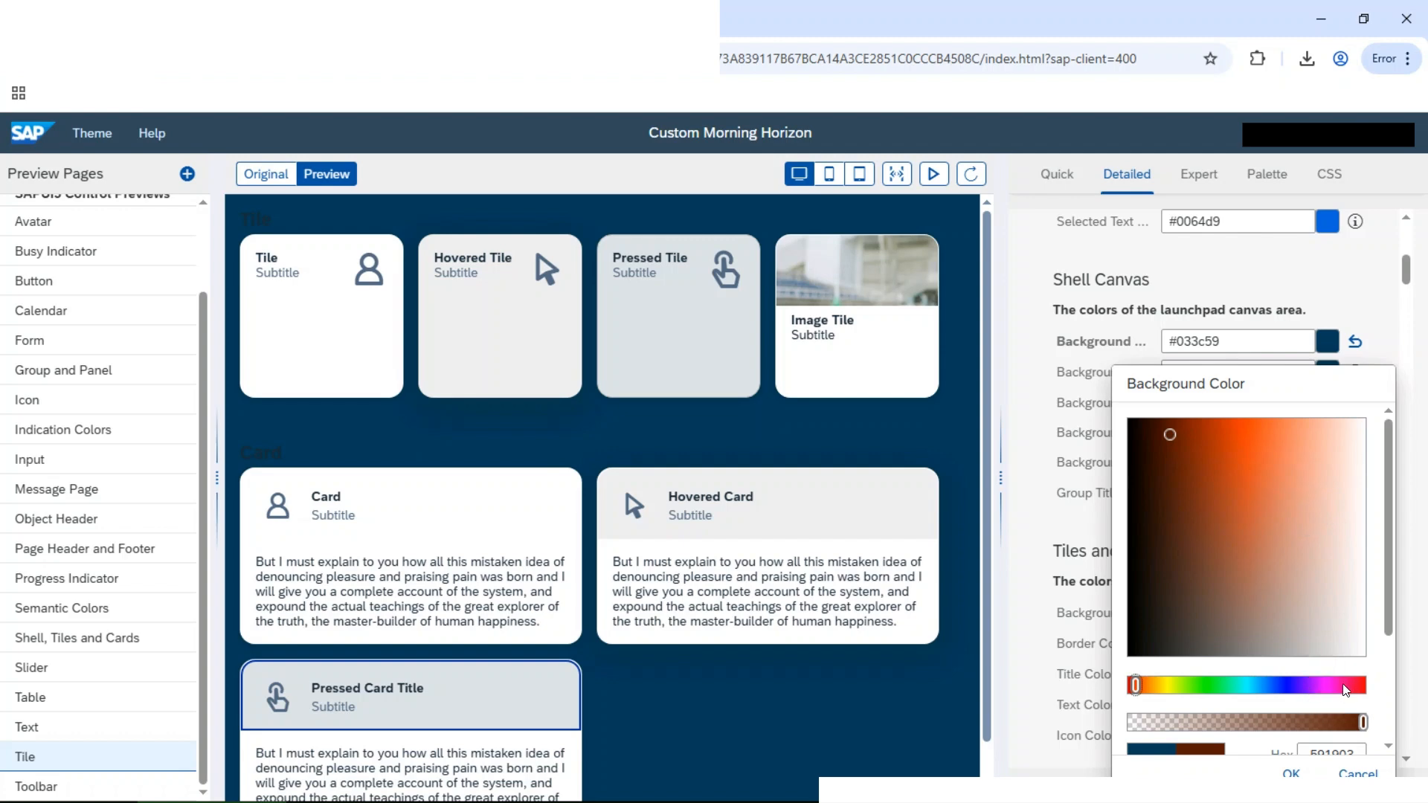
click(1308, 685)
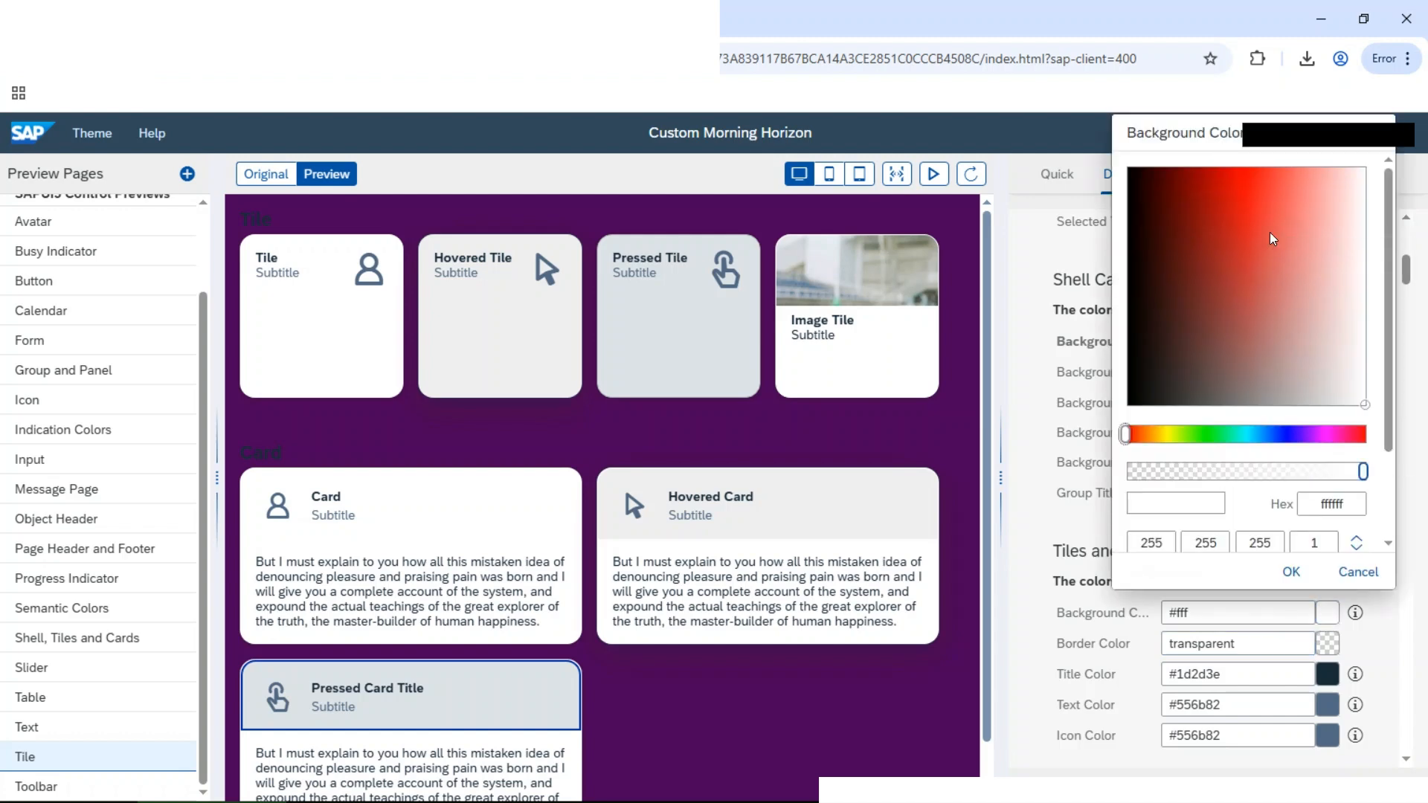
Set the Tiles and Cards background color to orange #e27012, trying red and blue shades first
click(1243, 203)
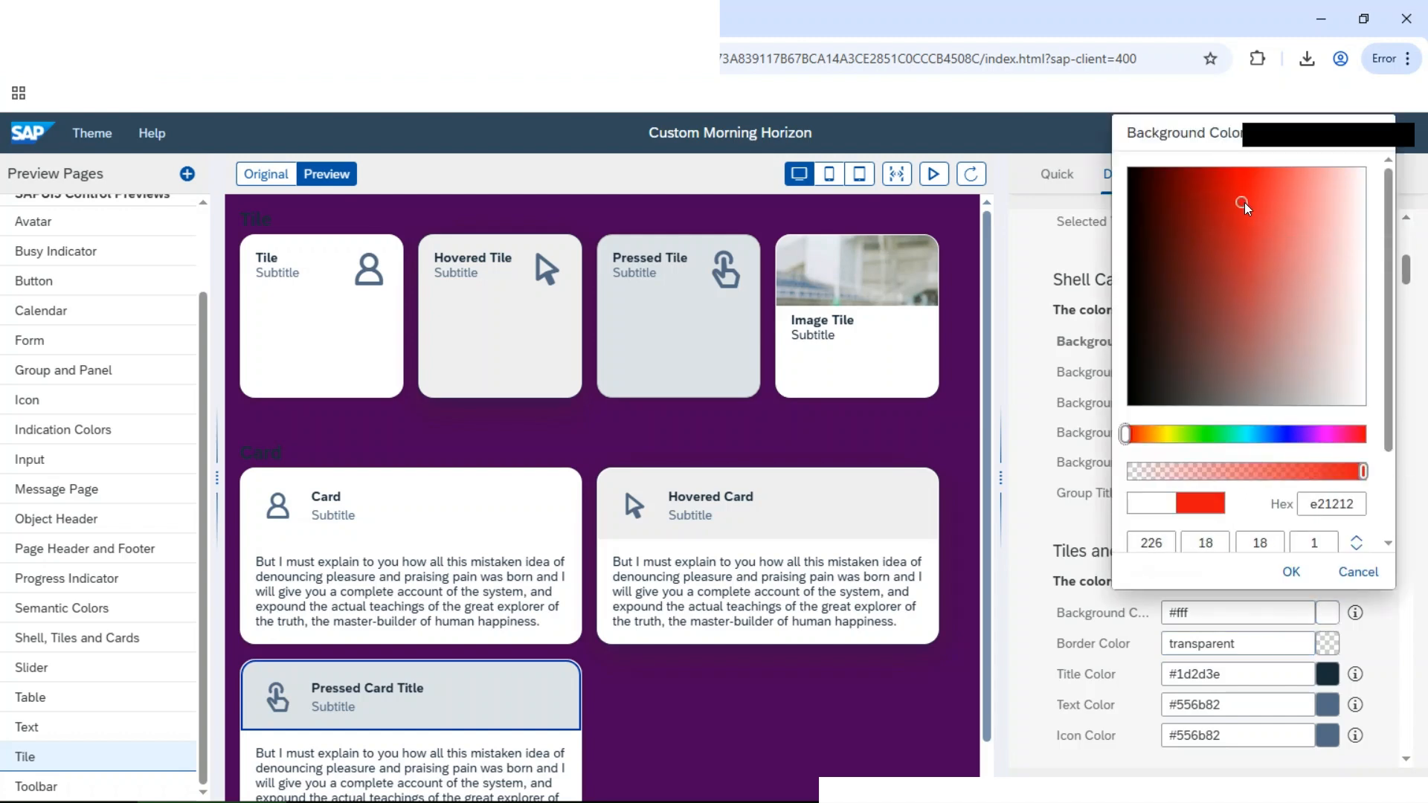
click(1183, 434)
click(1265, 436)
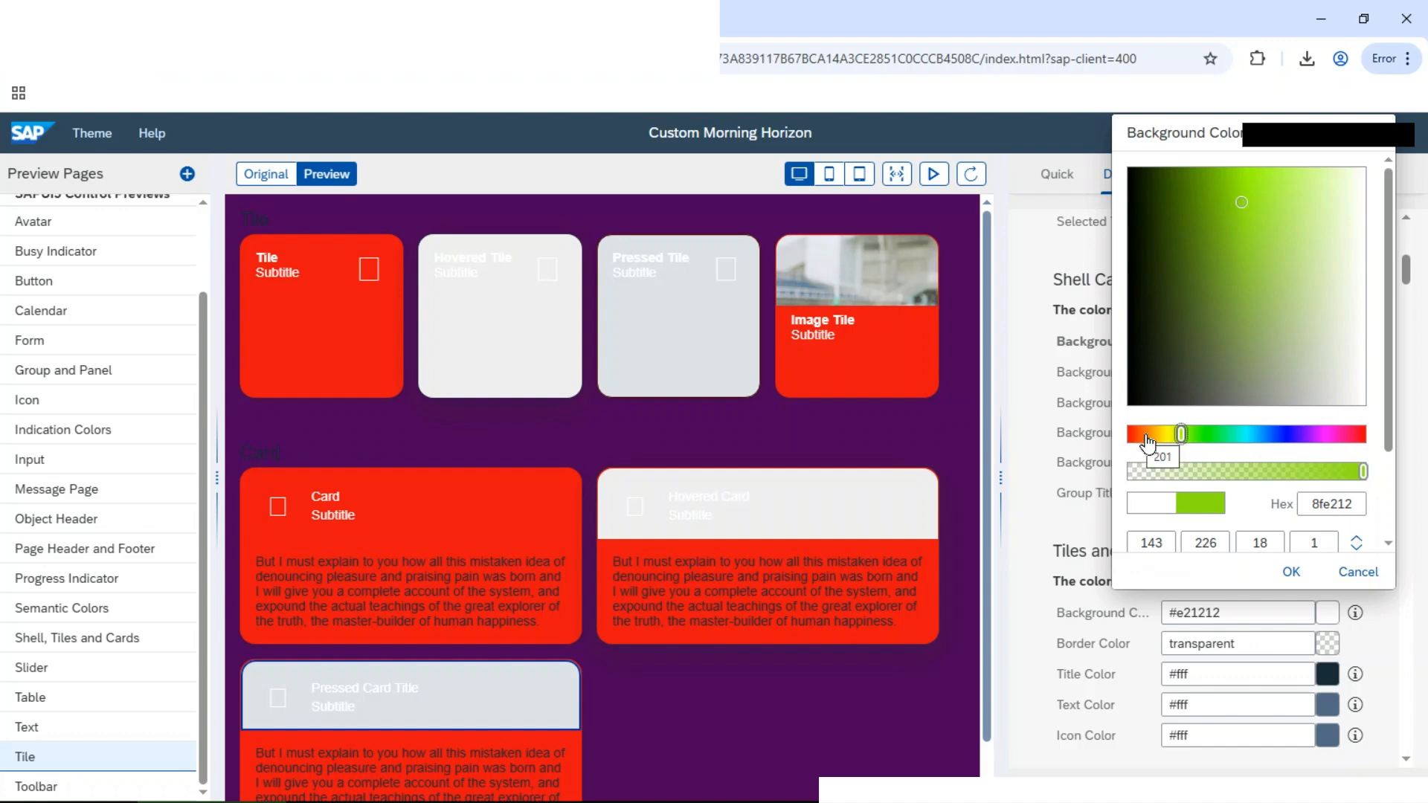
click(1145, 436)
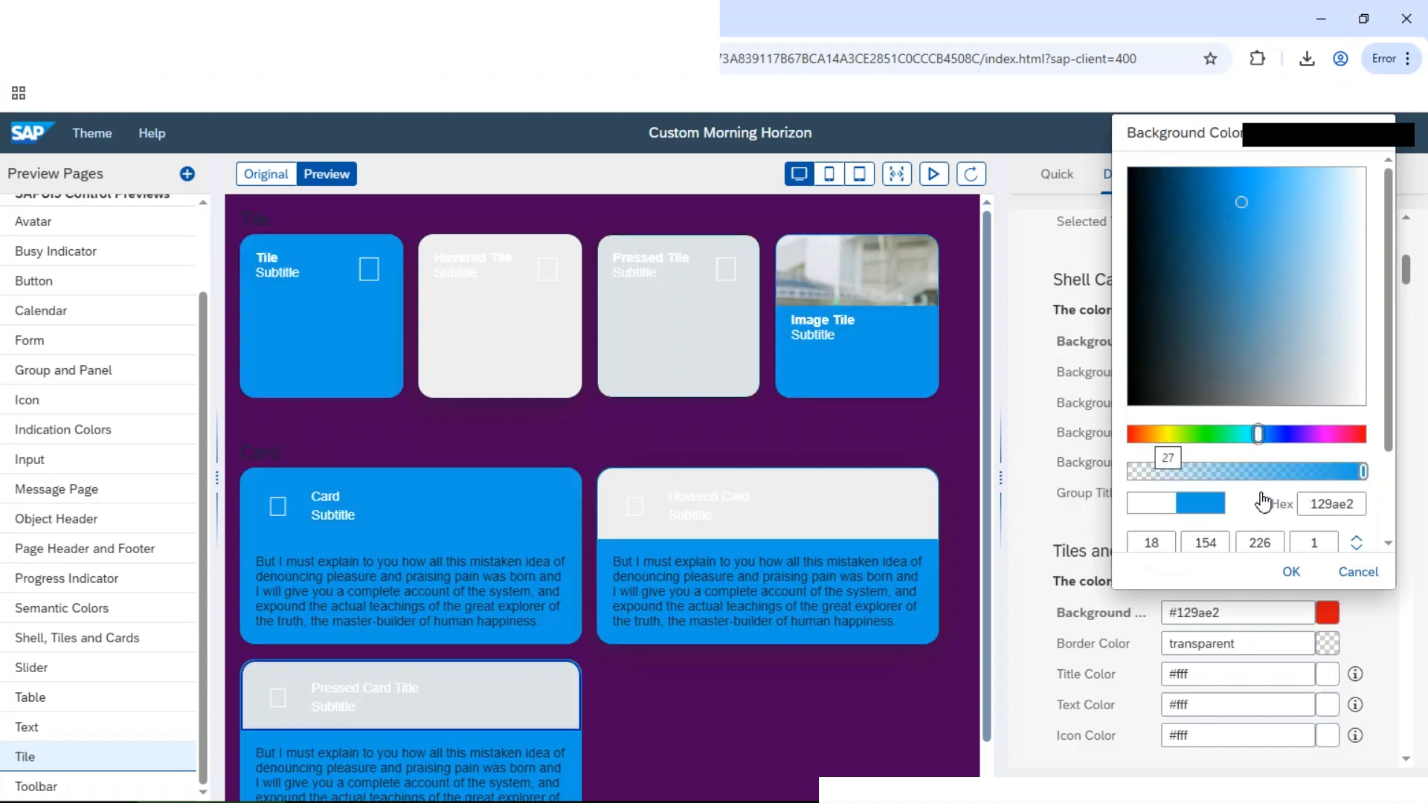
click(1303, 572)
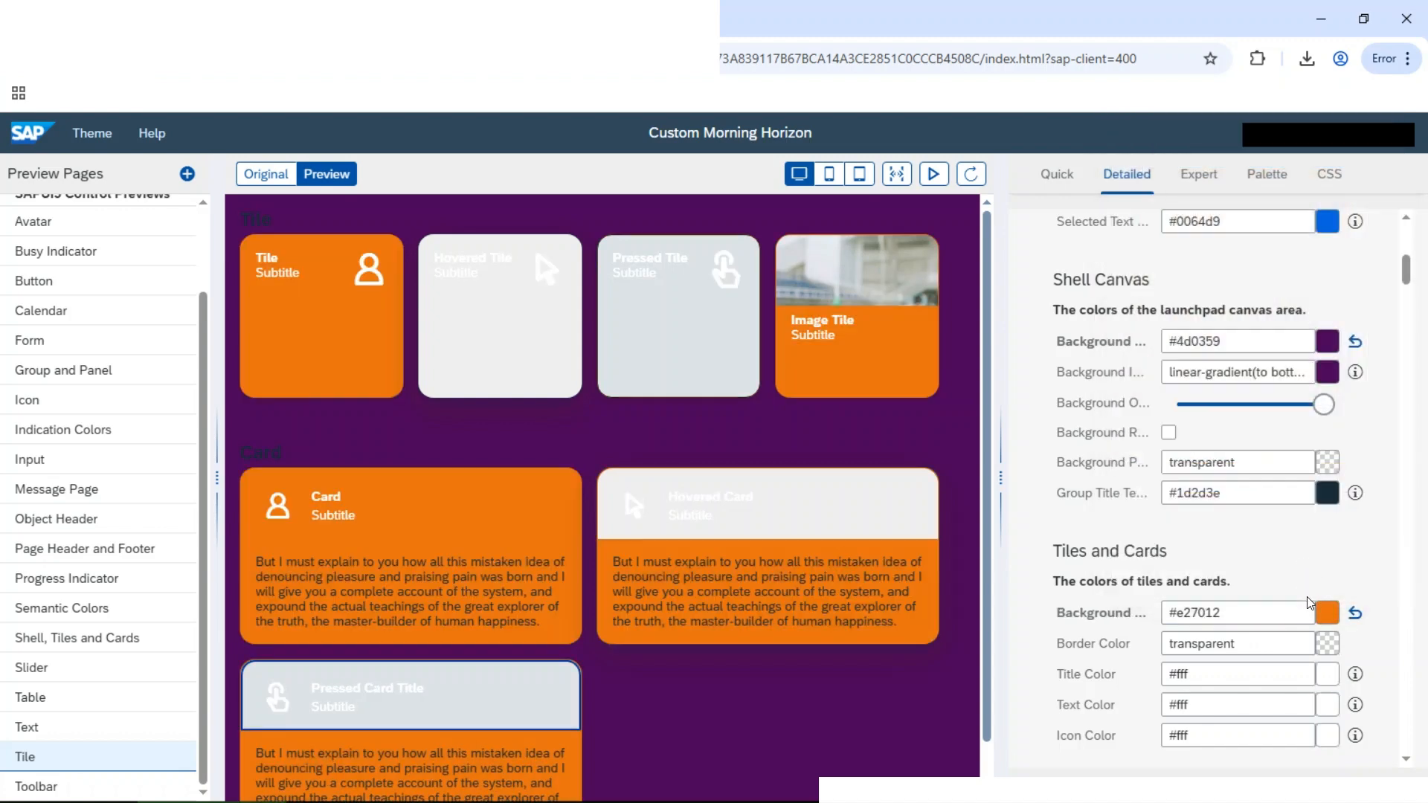
Look through the detailed theming settings down to the Button section and open the Button preview page
scroll(1305, 636, down, 3)
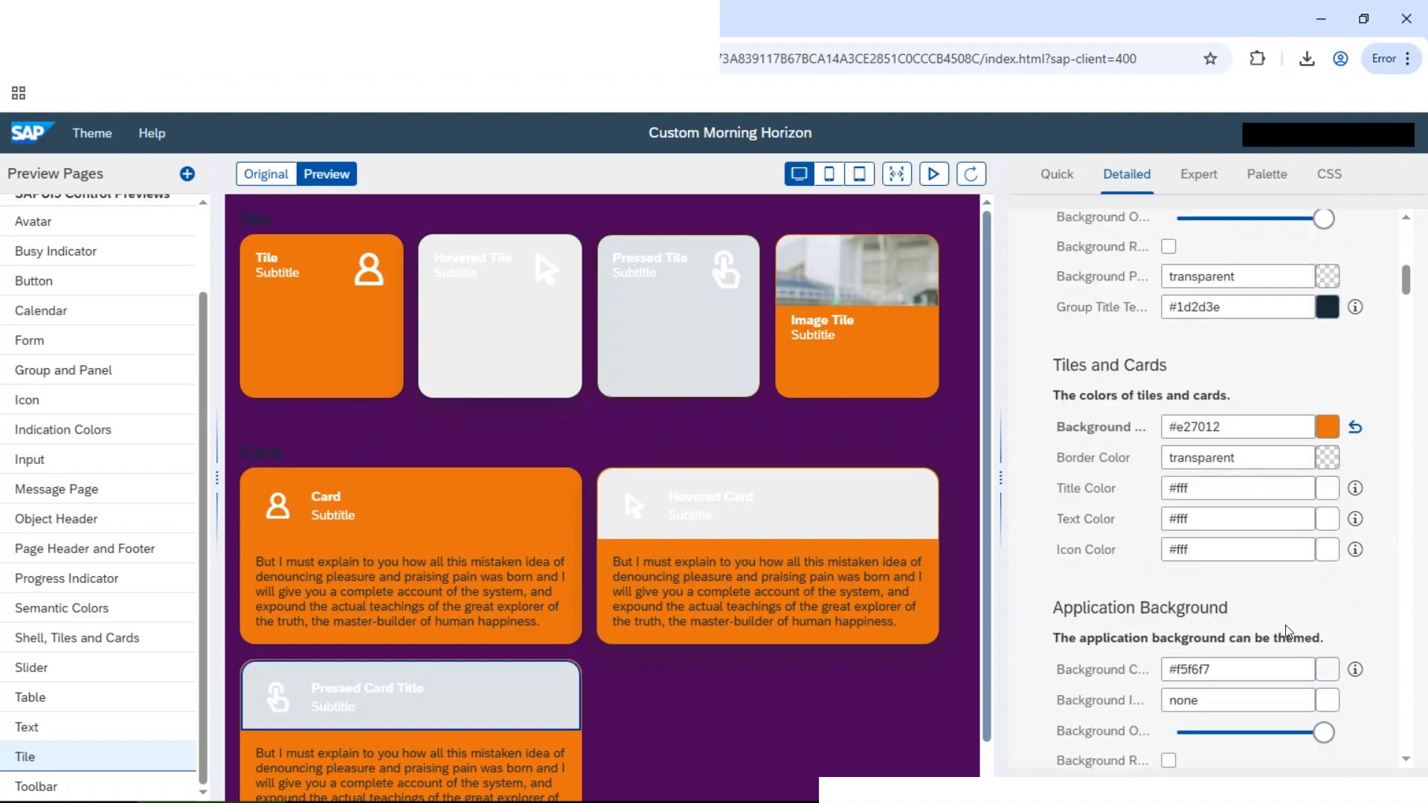
scroll(1257, 625, down, 3)
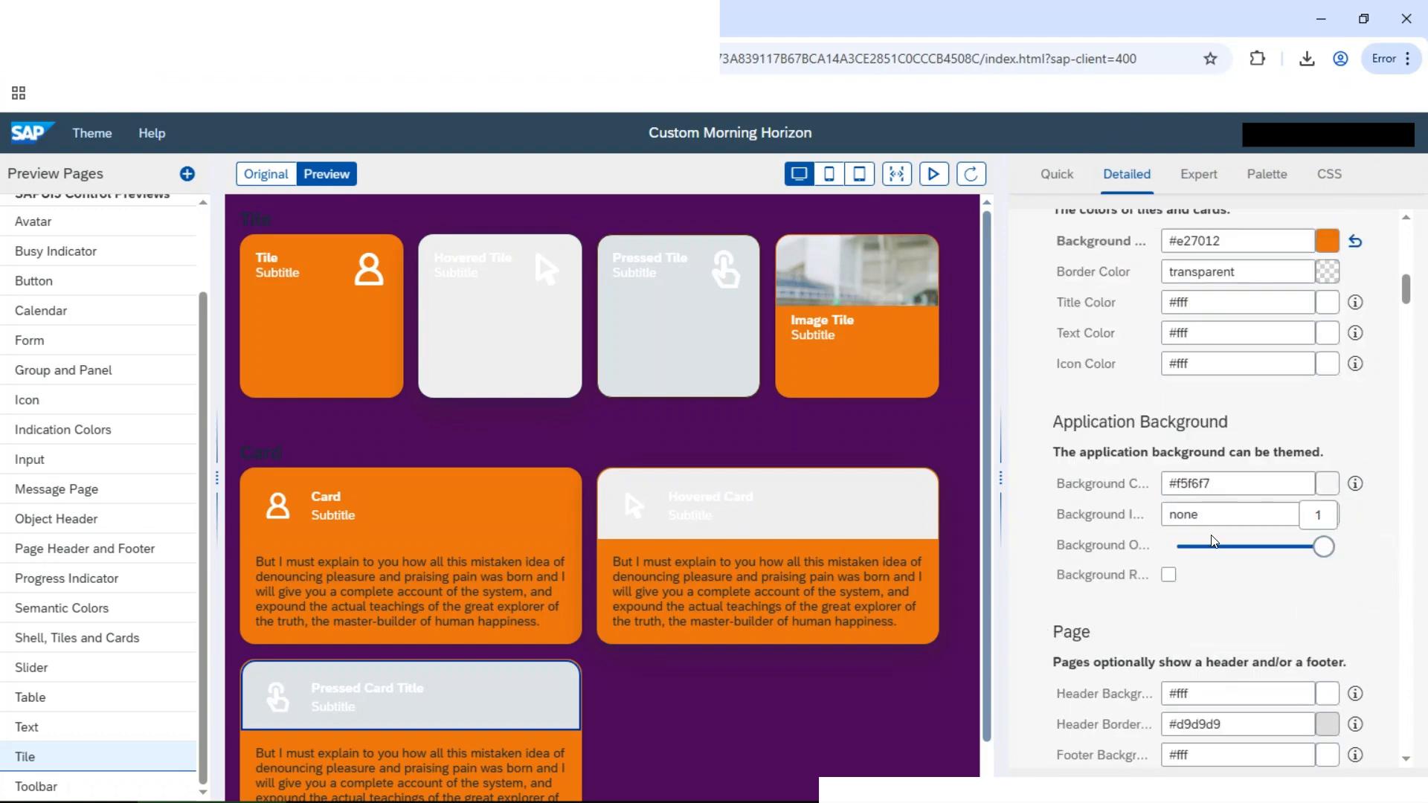
scroll(1305, 509, up, 9)
scroll(1321, 430, up, 6)
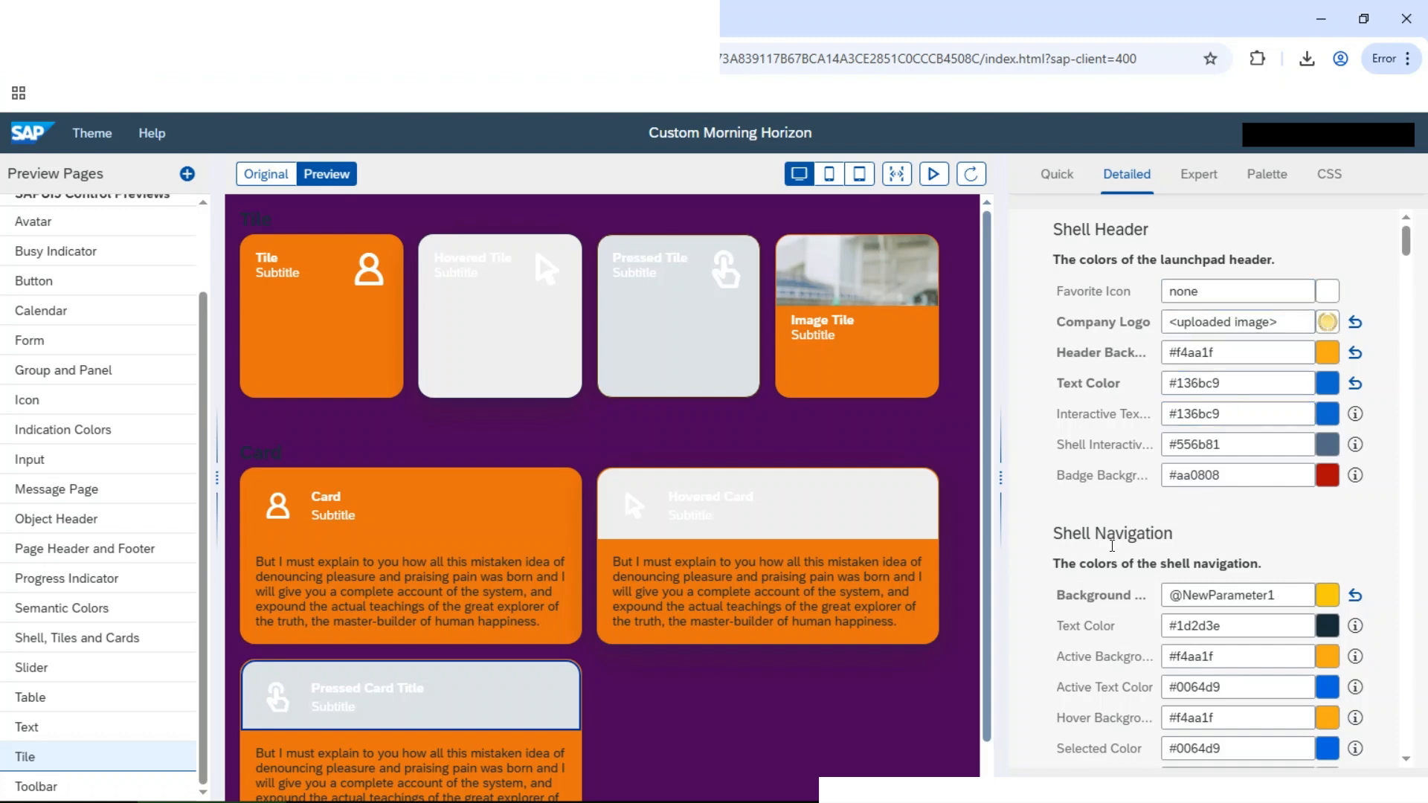
scroll(1106, 543, down, 6)
scroll(1123, 622, down, 8)
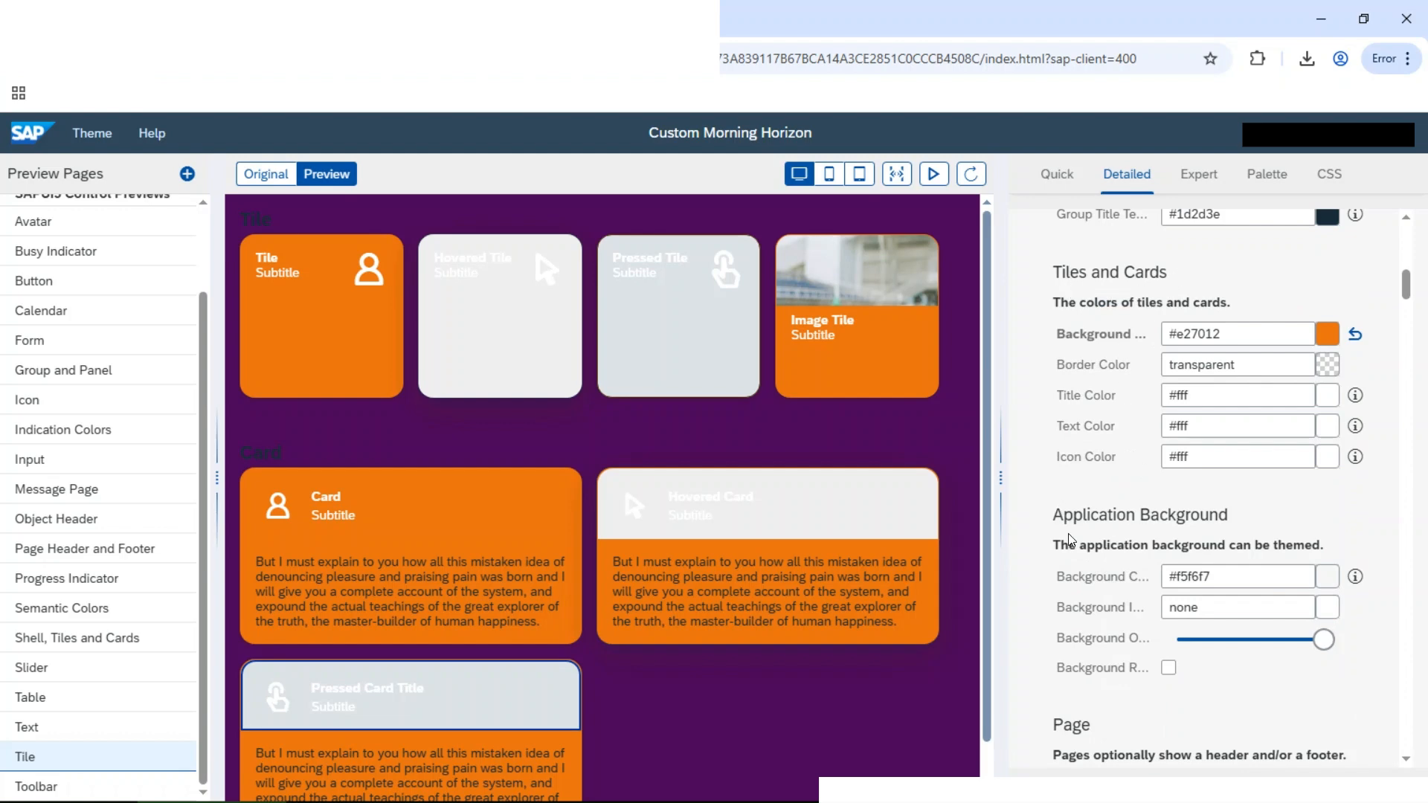
scroll(1227, 539, down, 5)
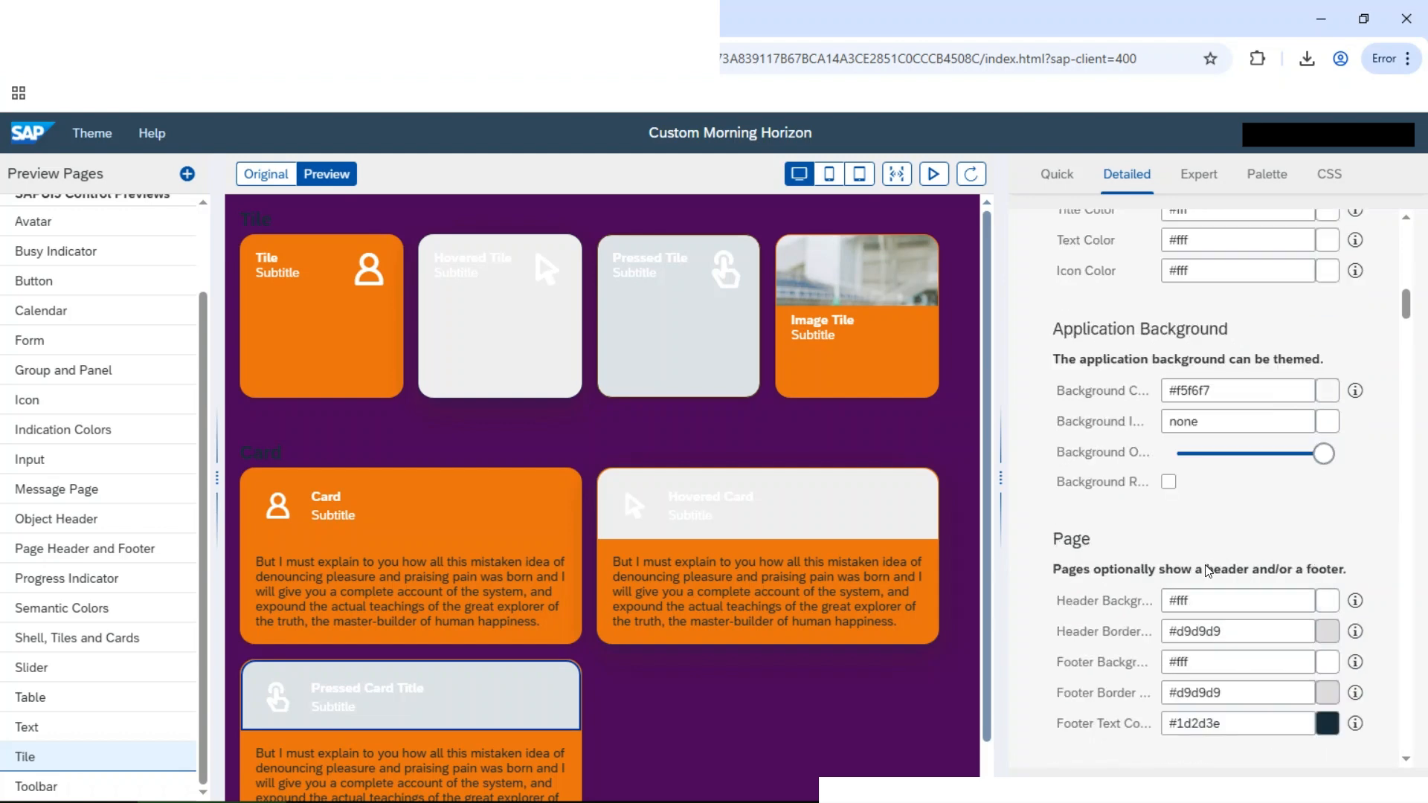
scroll(1153, 637, down, 10)
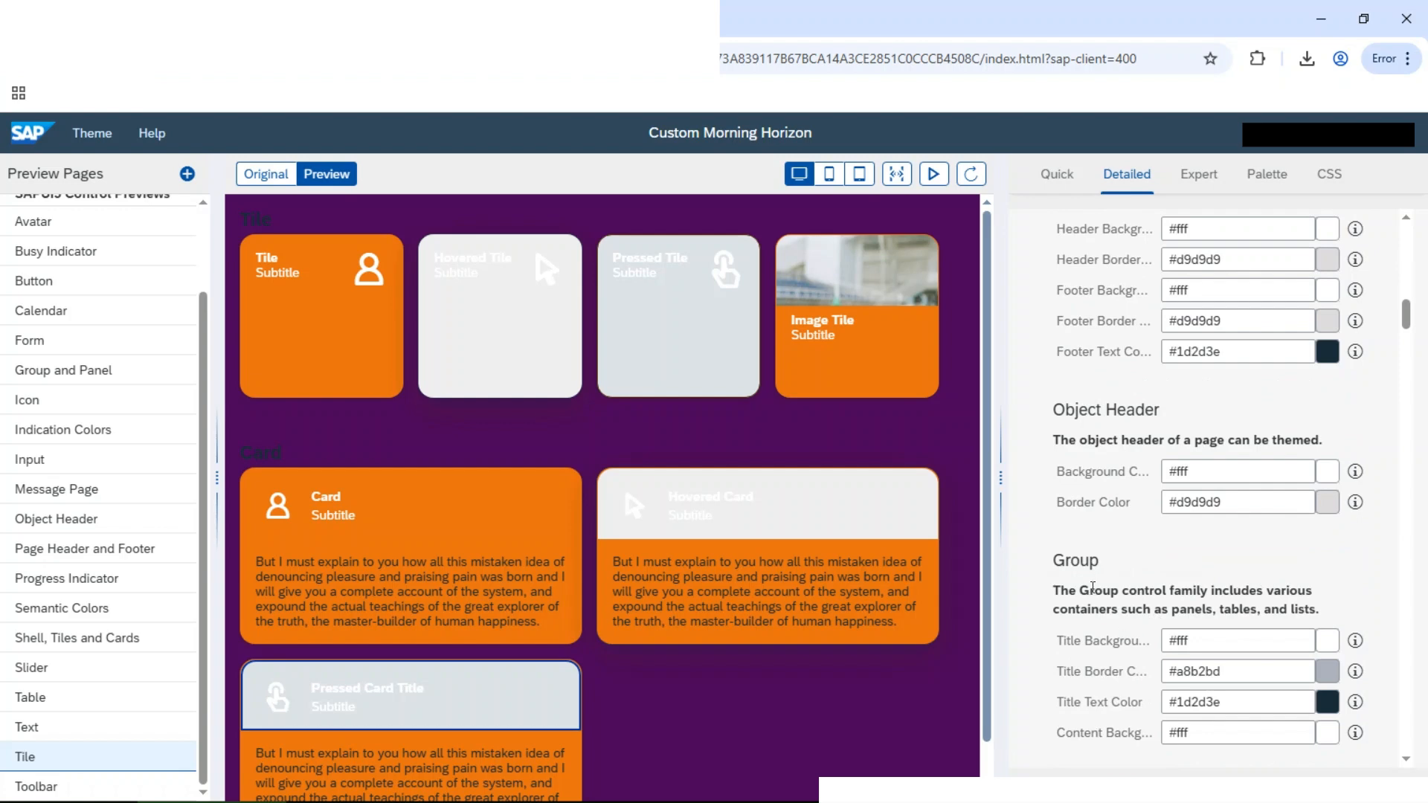
scroll(1120, 610, down, 12)
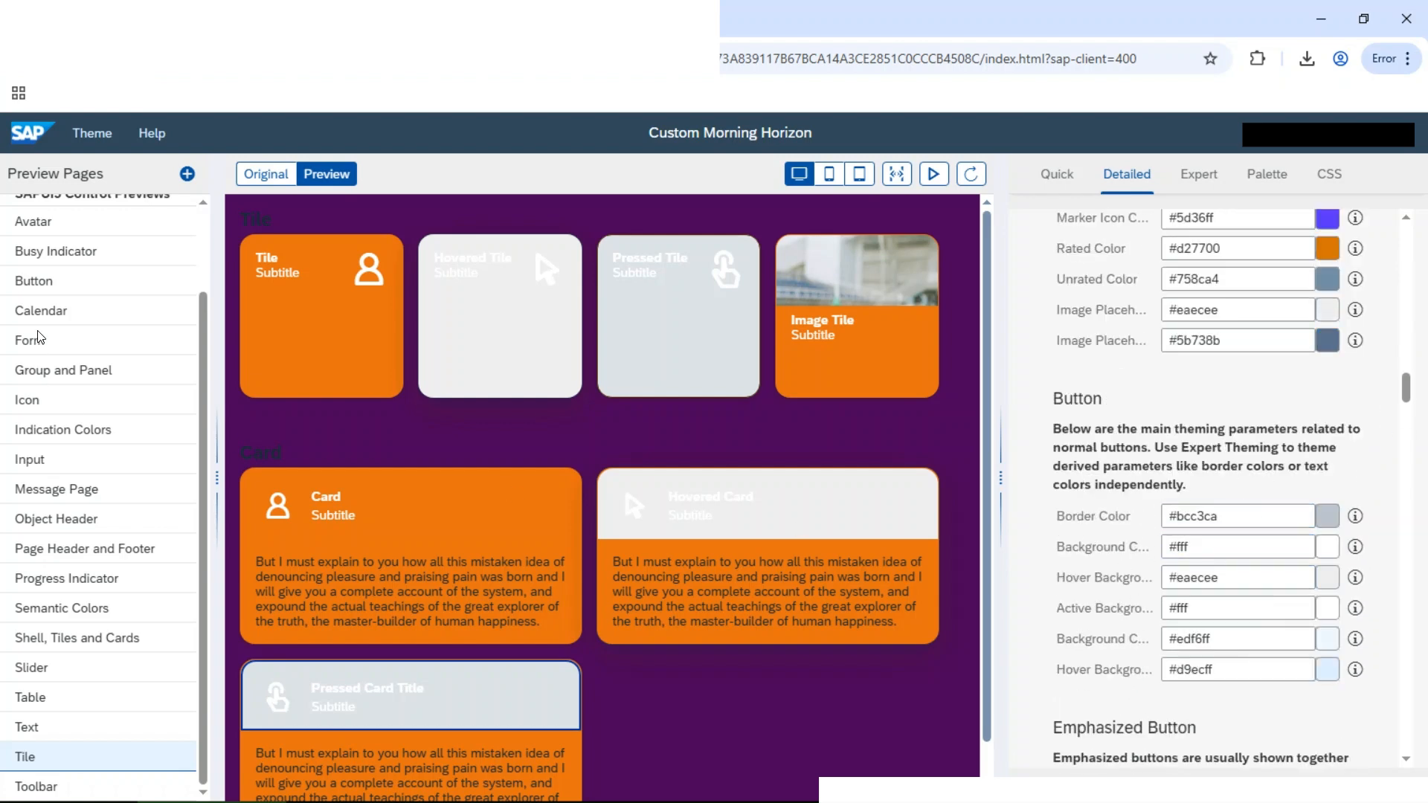
click(34, 289)
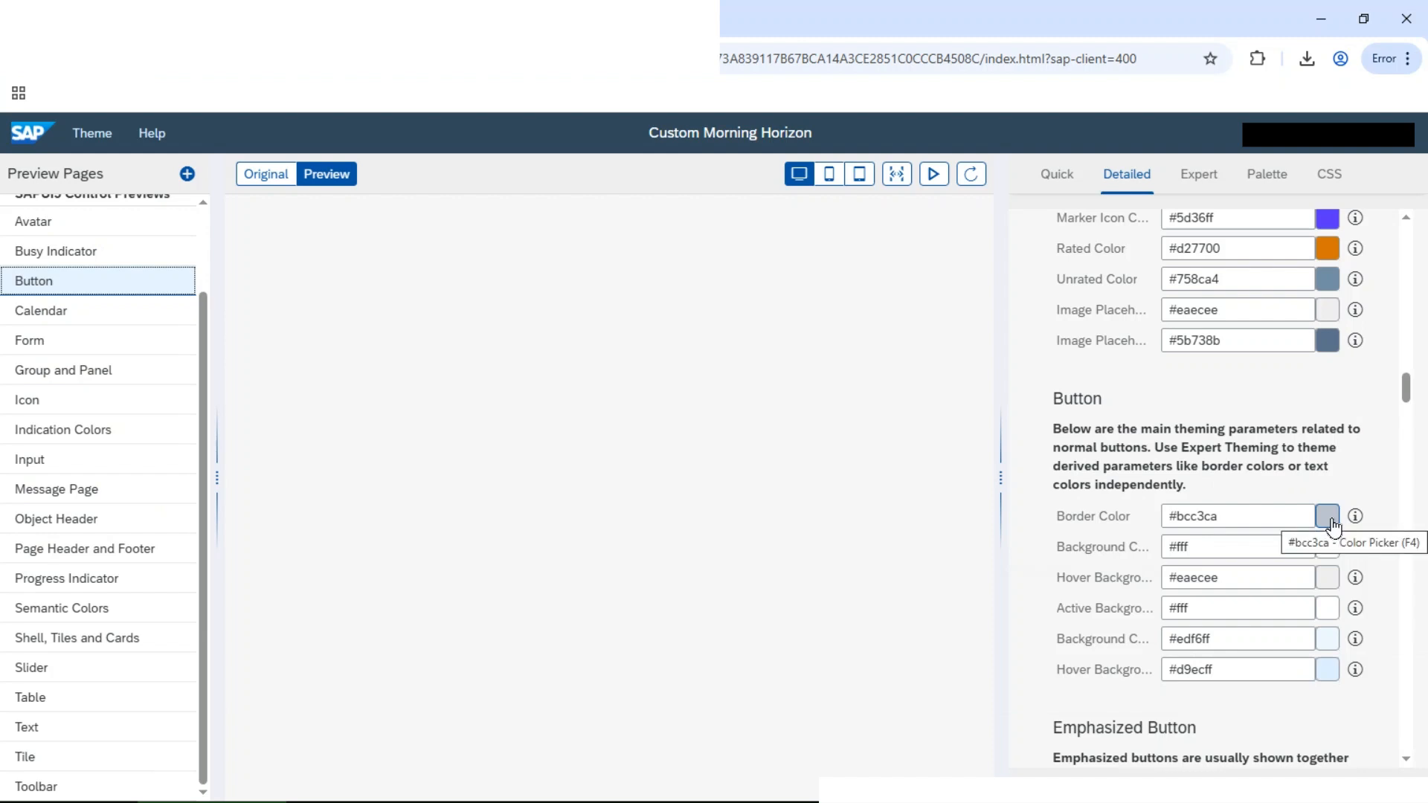
Set the border color of normal buttons to light orange #d99a63
click(1328, 518)
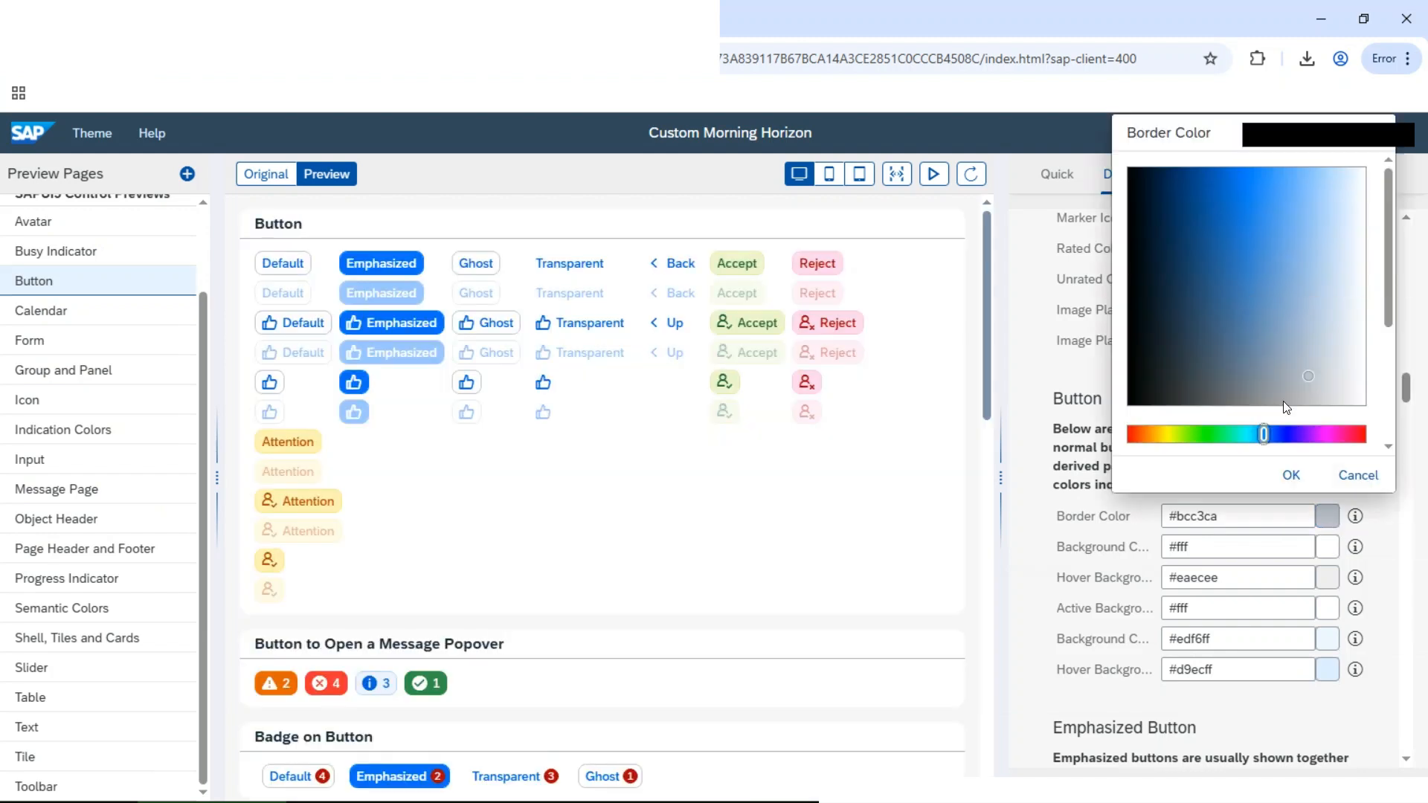
click(1145, 434)
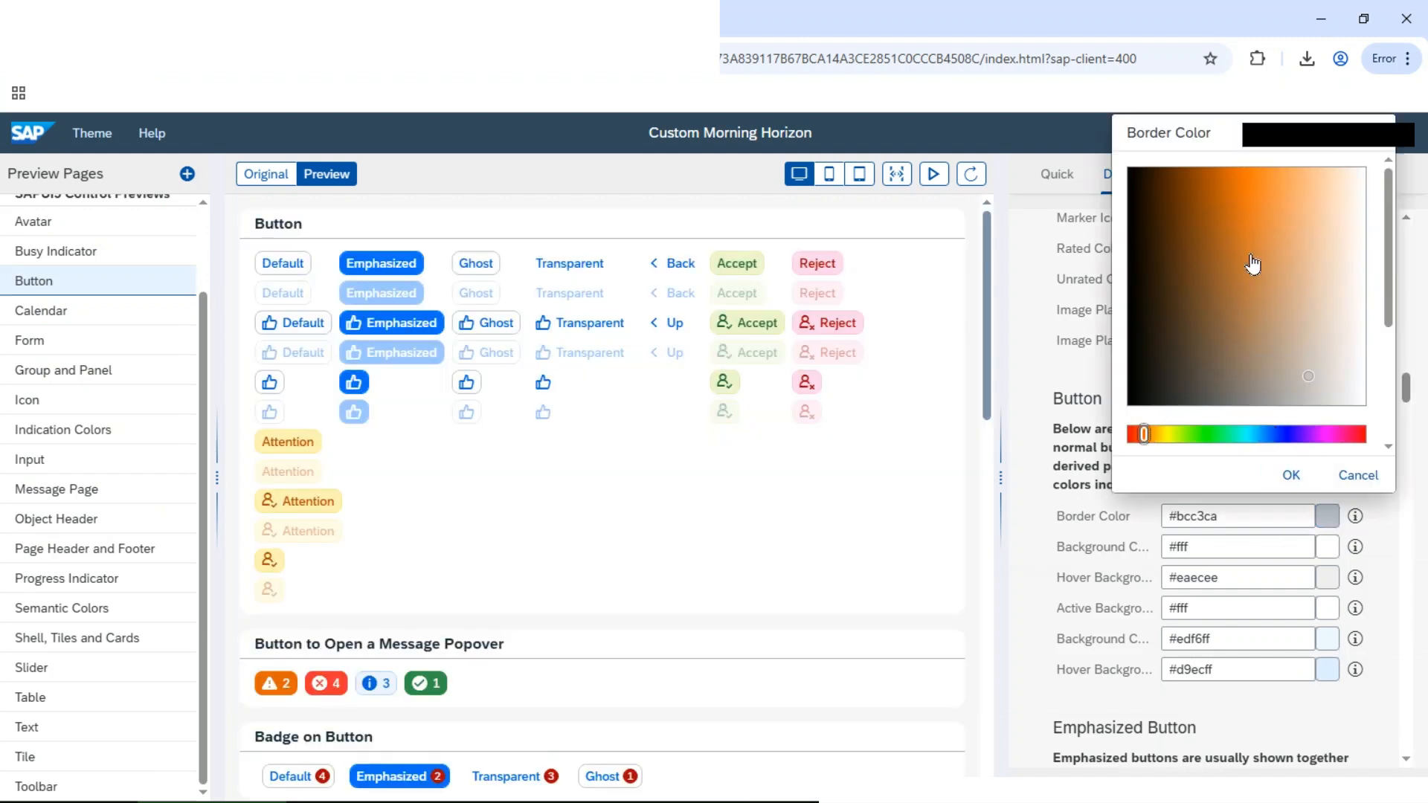
click(1258, 200)
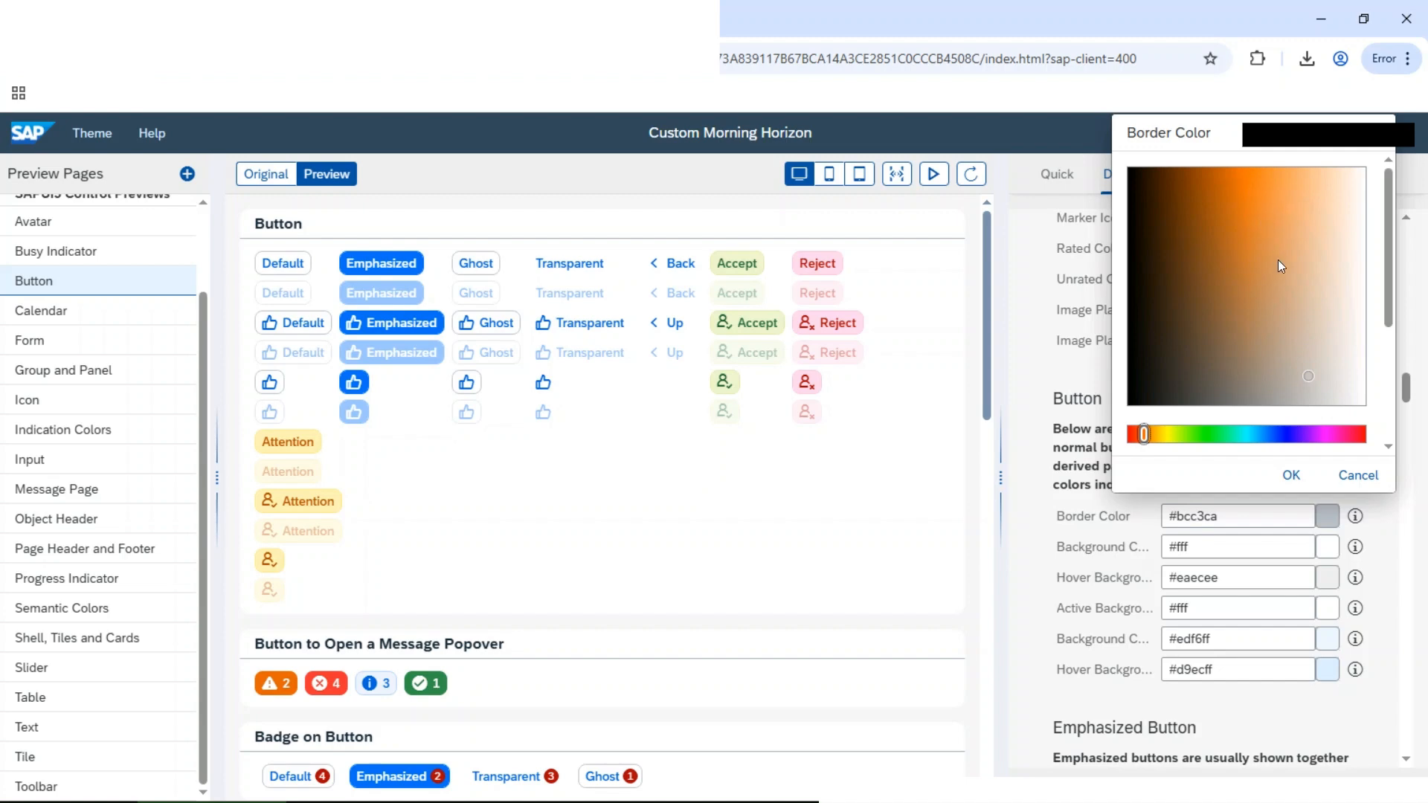
click(1294, 478)
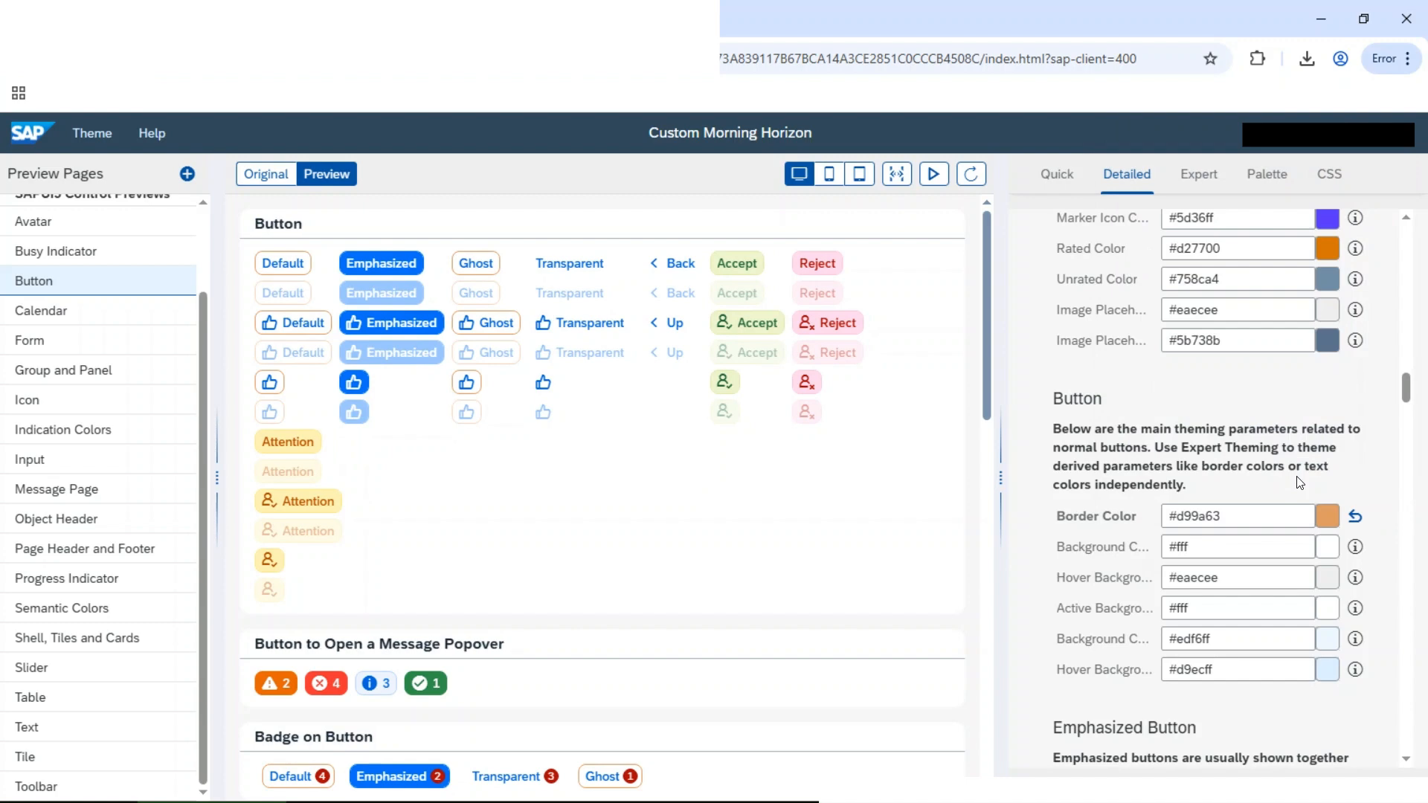
Open the Shell, Tiles and Cards preview page and review the detailed shell, canvas, tile and background settings
scroll(71, 368, up, 3)
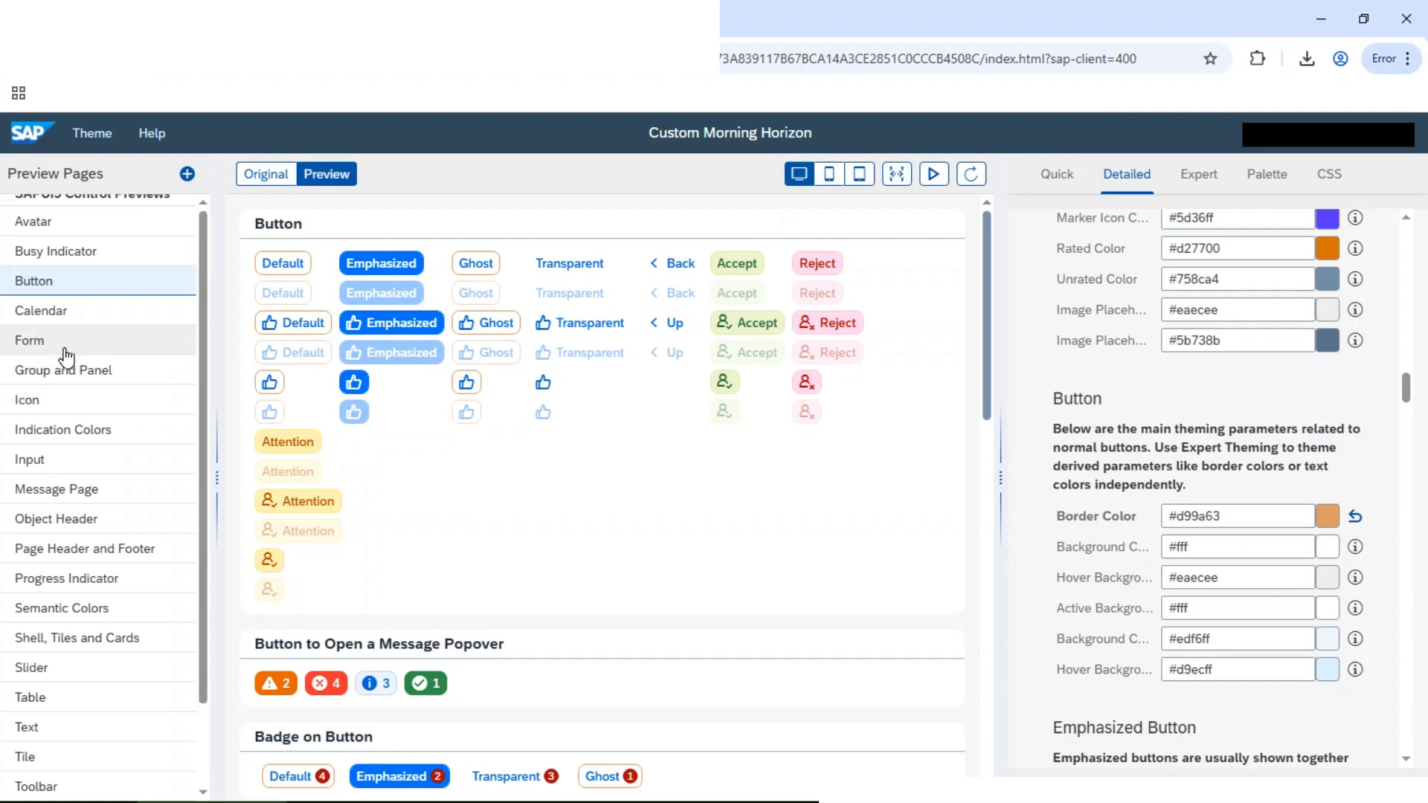
scroll(96, 595, down, 3)
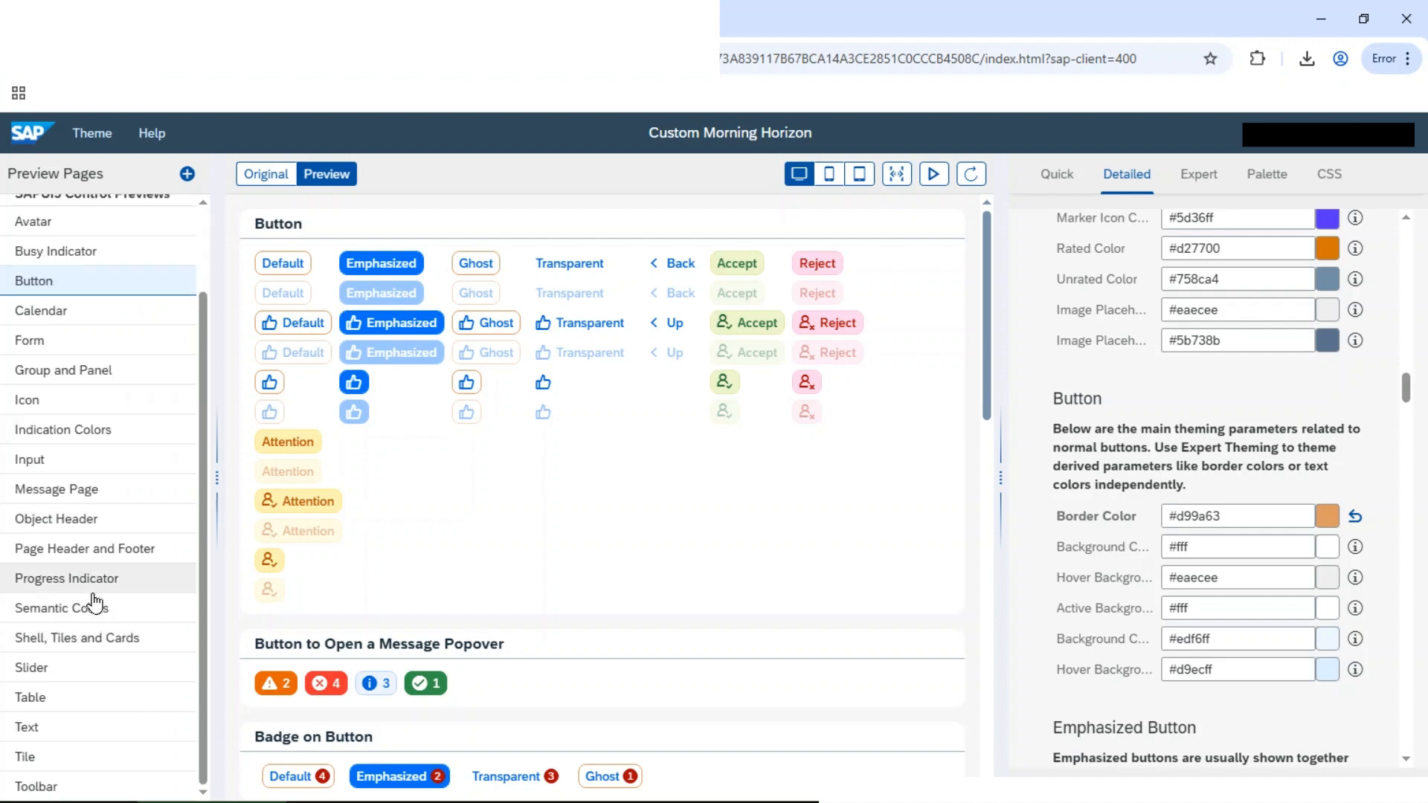
click(89, 651)
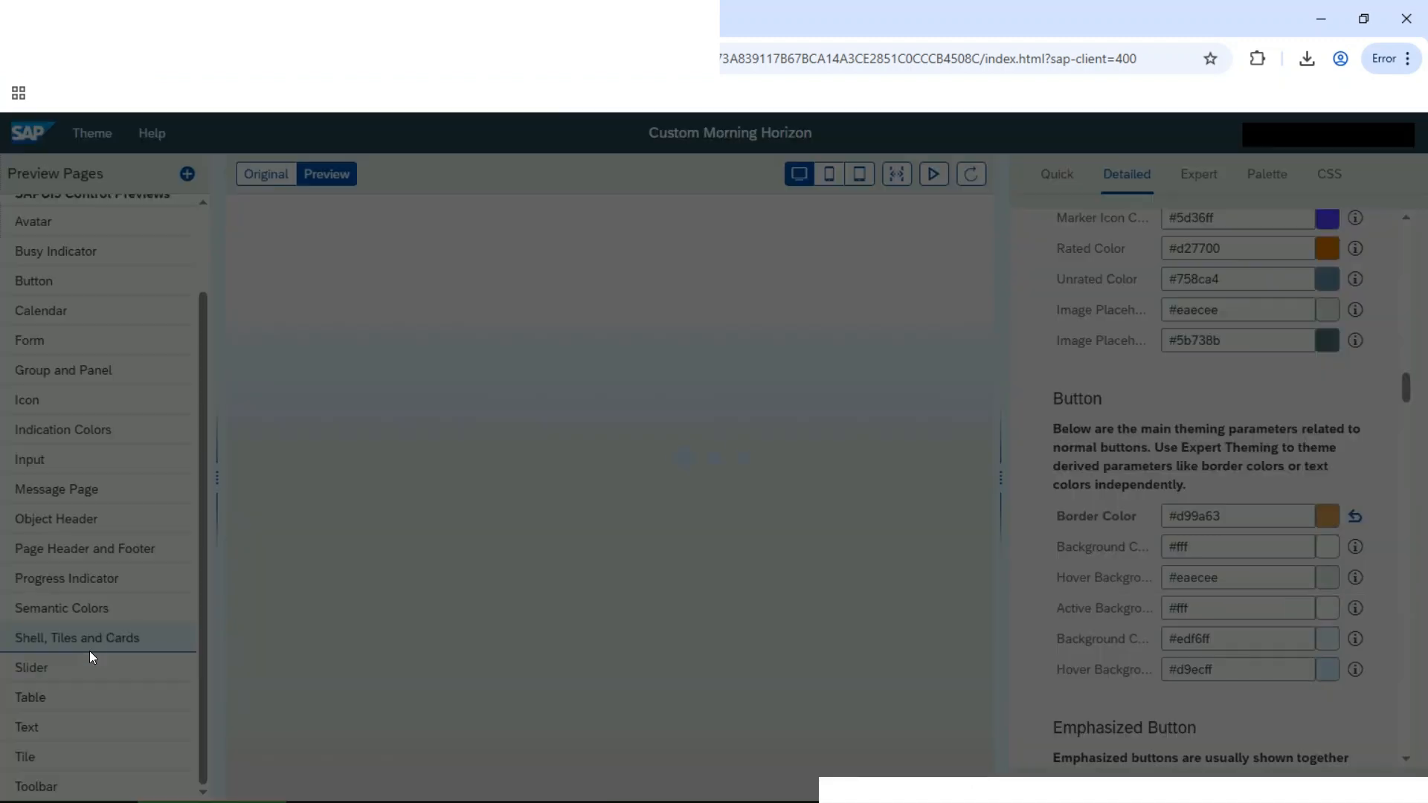
drag(1405, 387, 1404, 253)
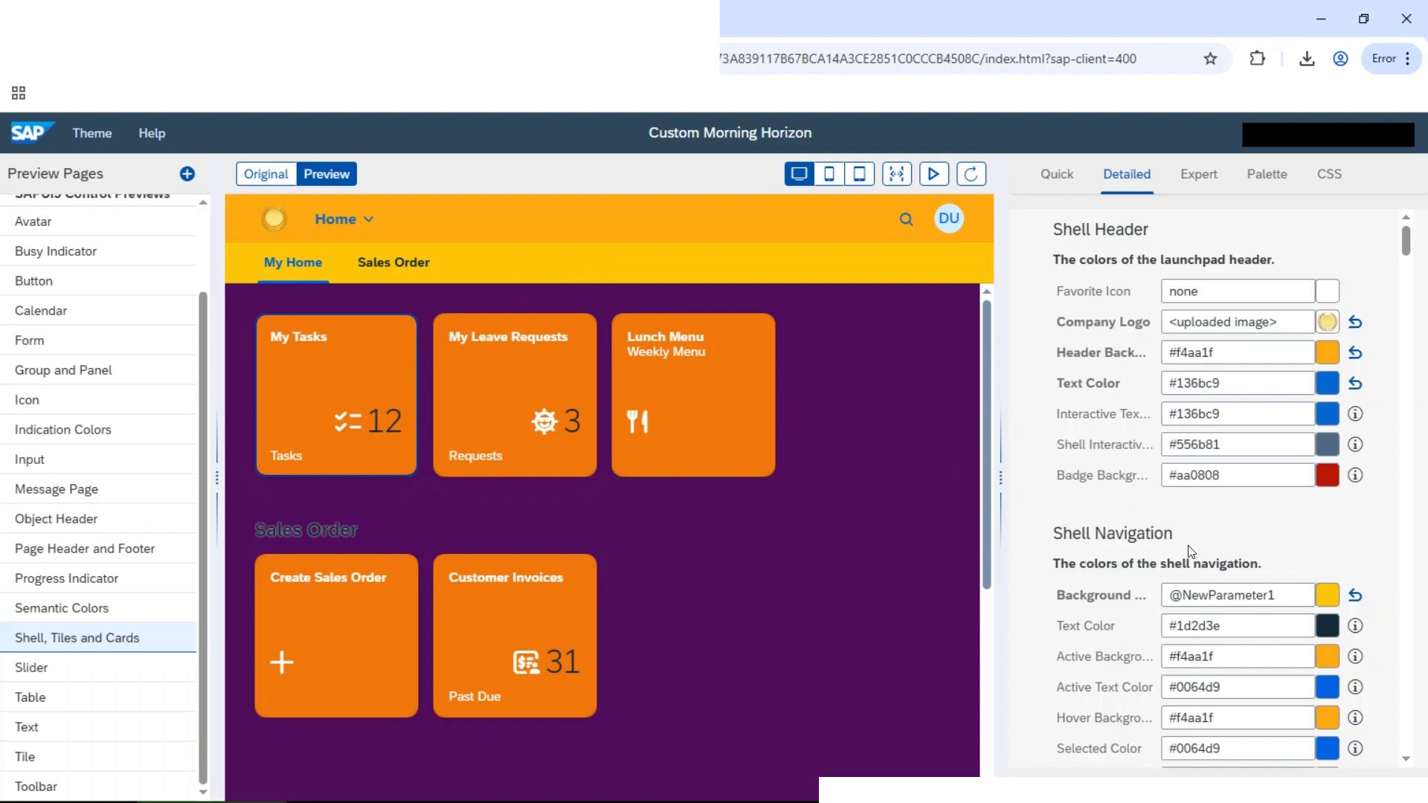
scroll(1189, 551, down, 6)
scroll(1087, 537, down, 3)
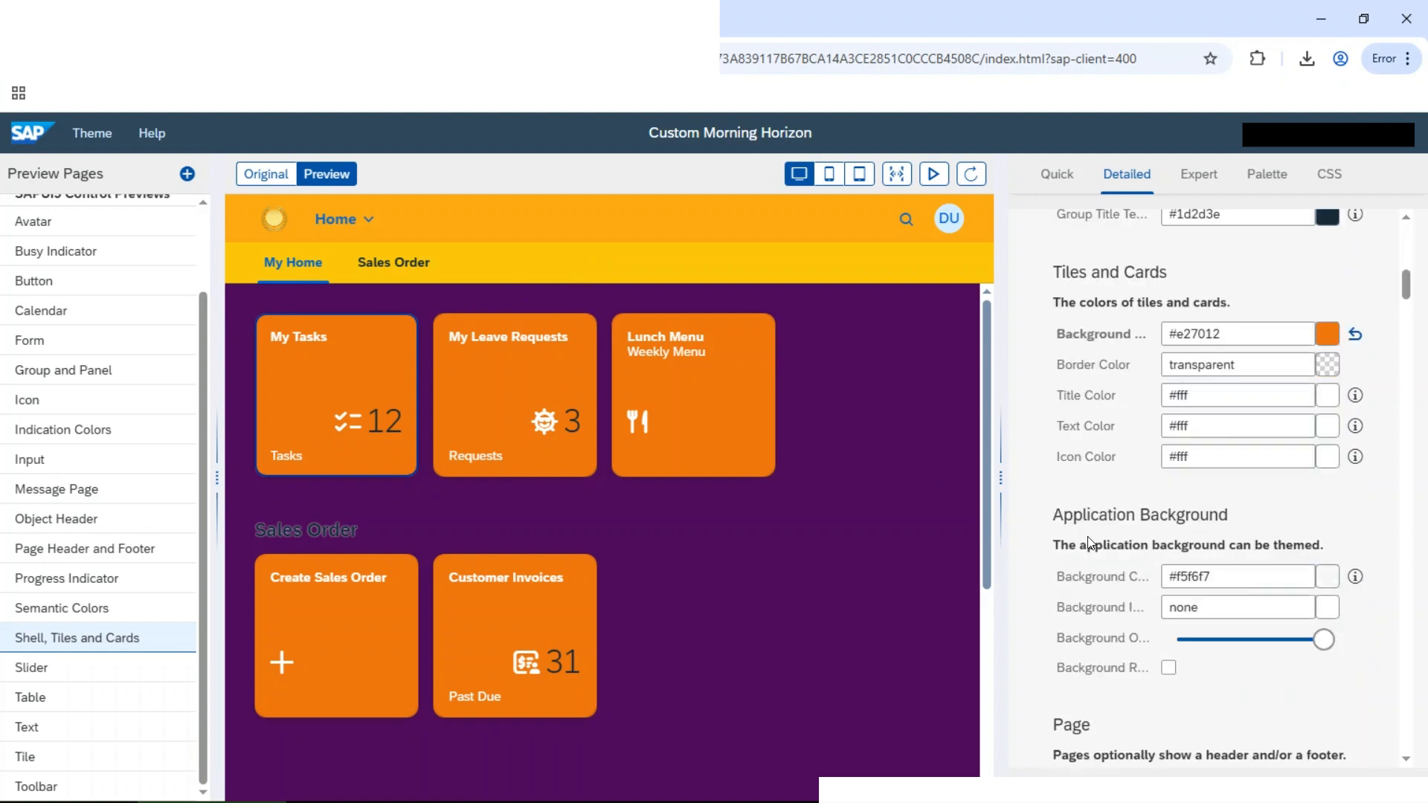
scroll(1087, 541, down, 5)
scroll(1087, 541, up, 8)
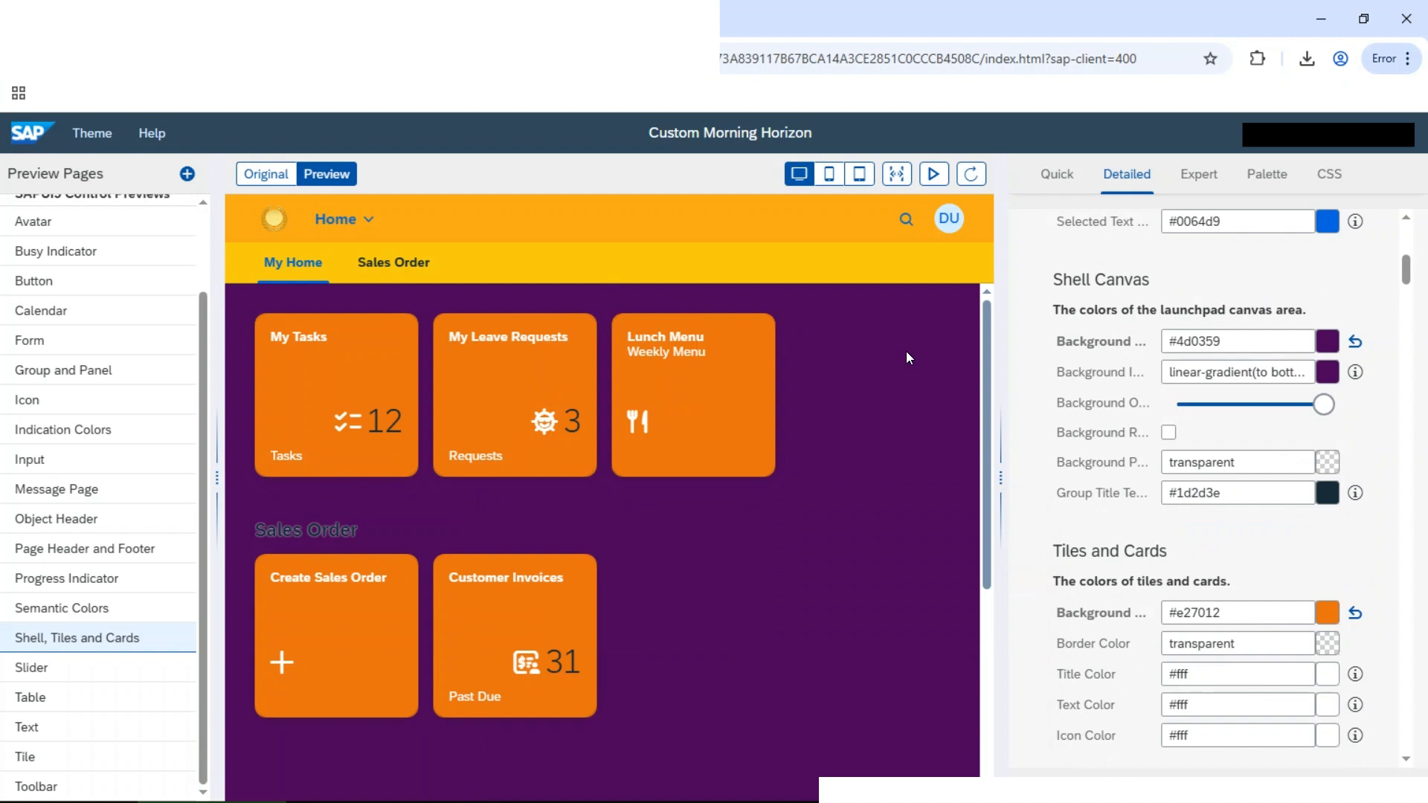
scroll(149, 426, up, 2)
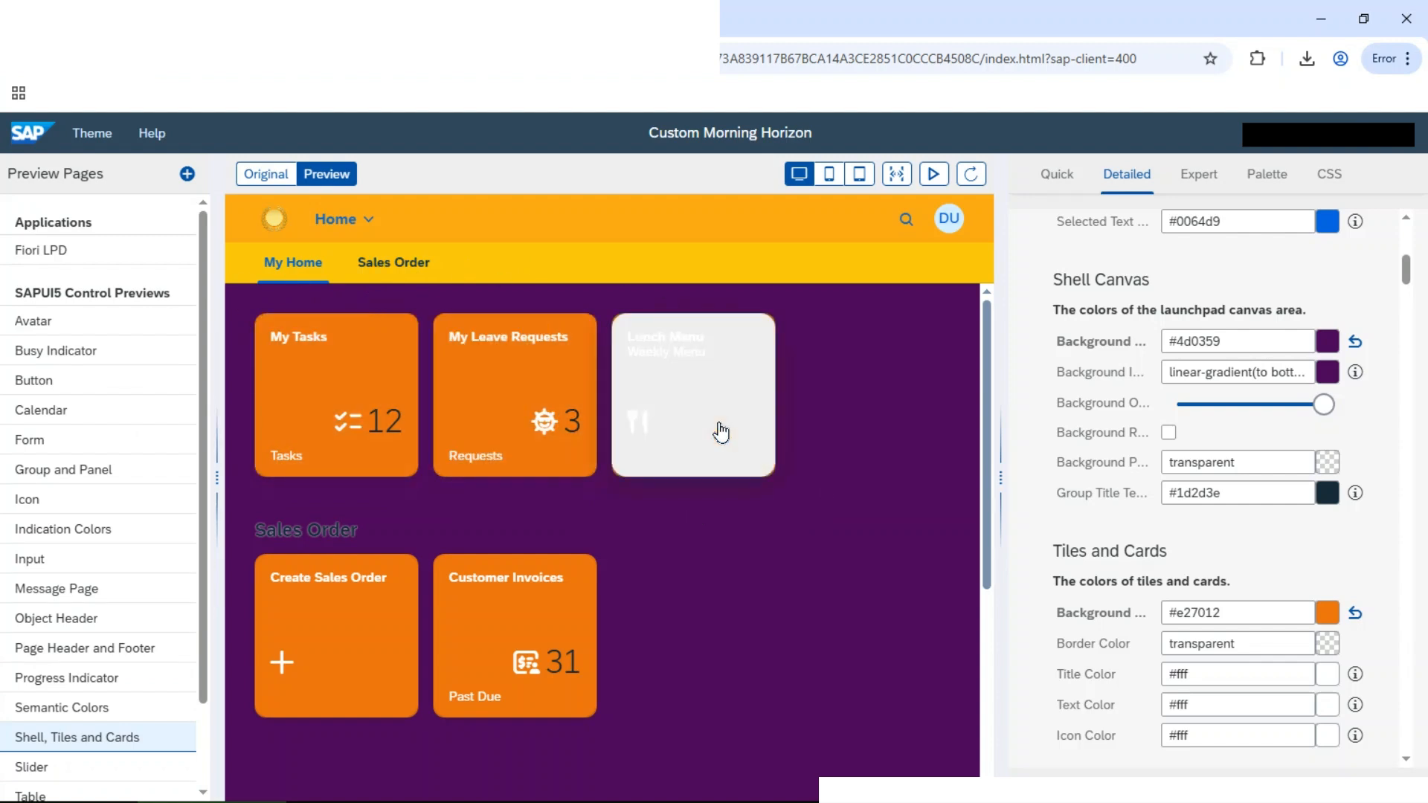
Save the theme as custom_horizon_2 with the title Custom Morning Horizon (2), based on sap_horizon, and build it
click(95, 135)
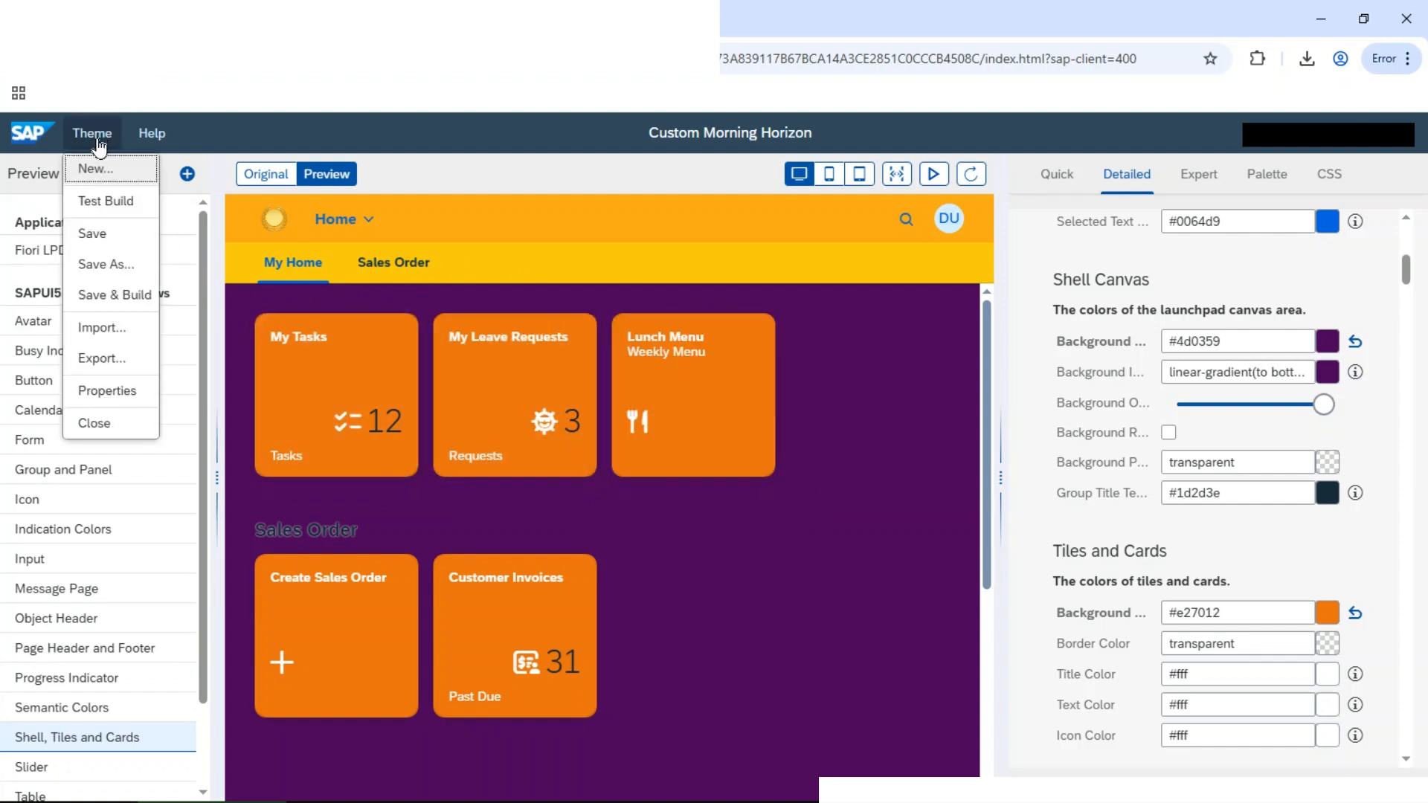
click(123, 265)
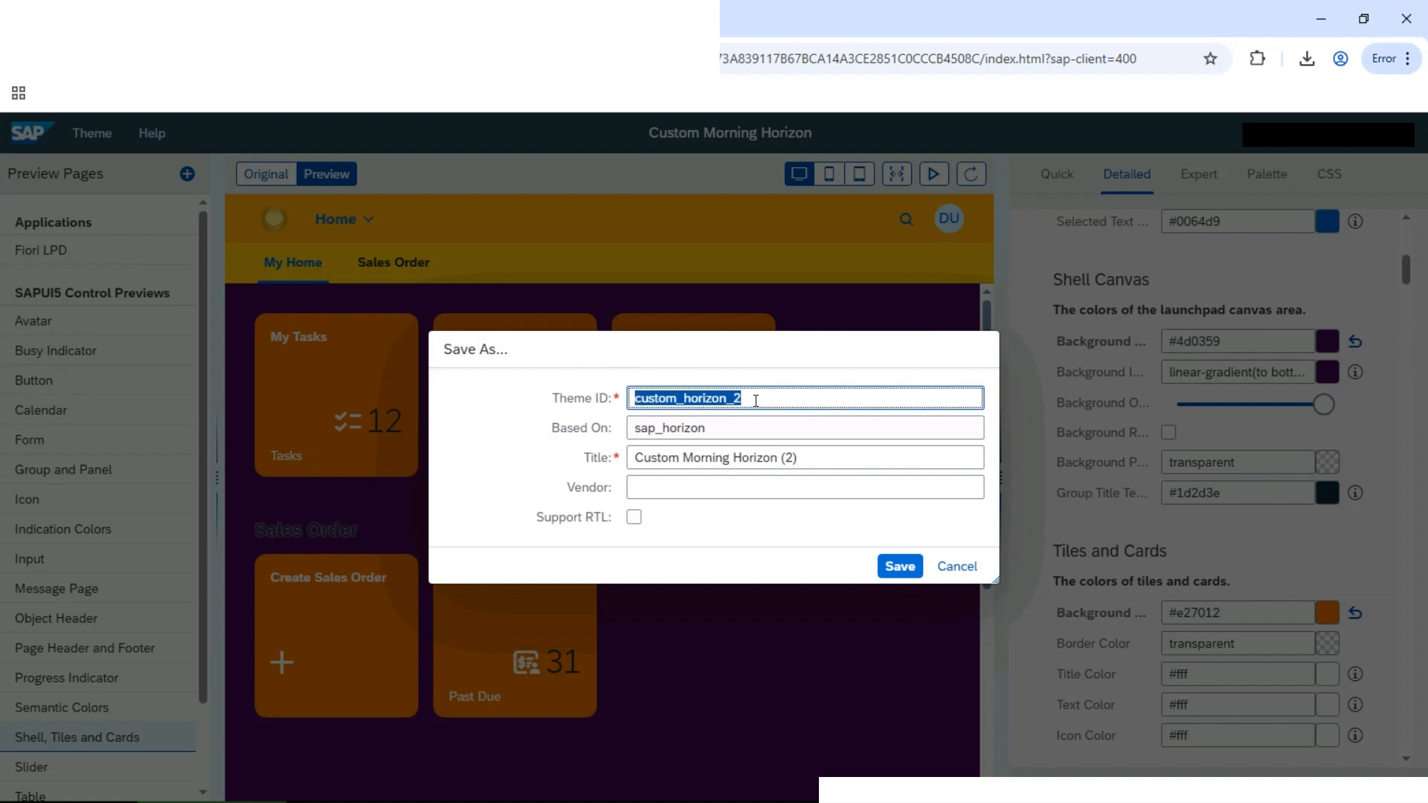
click(893, 571)
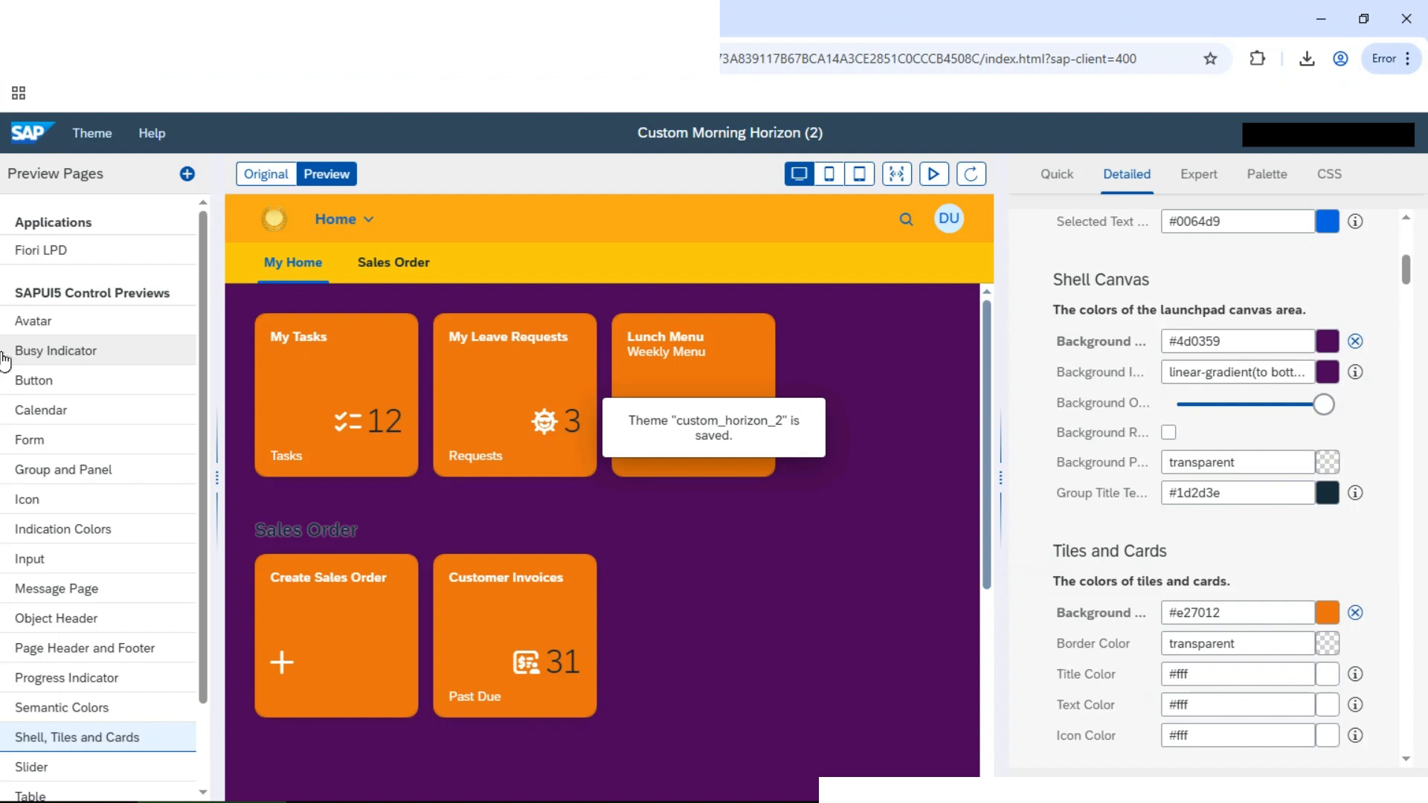
click(89, 138)
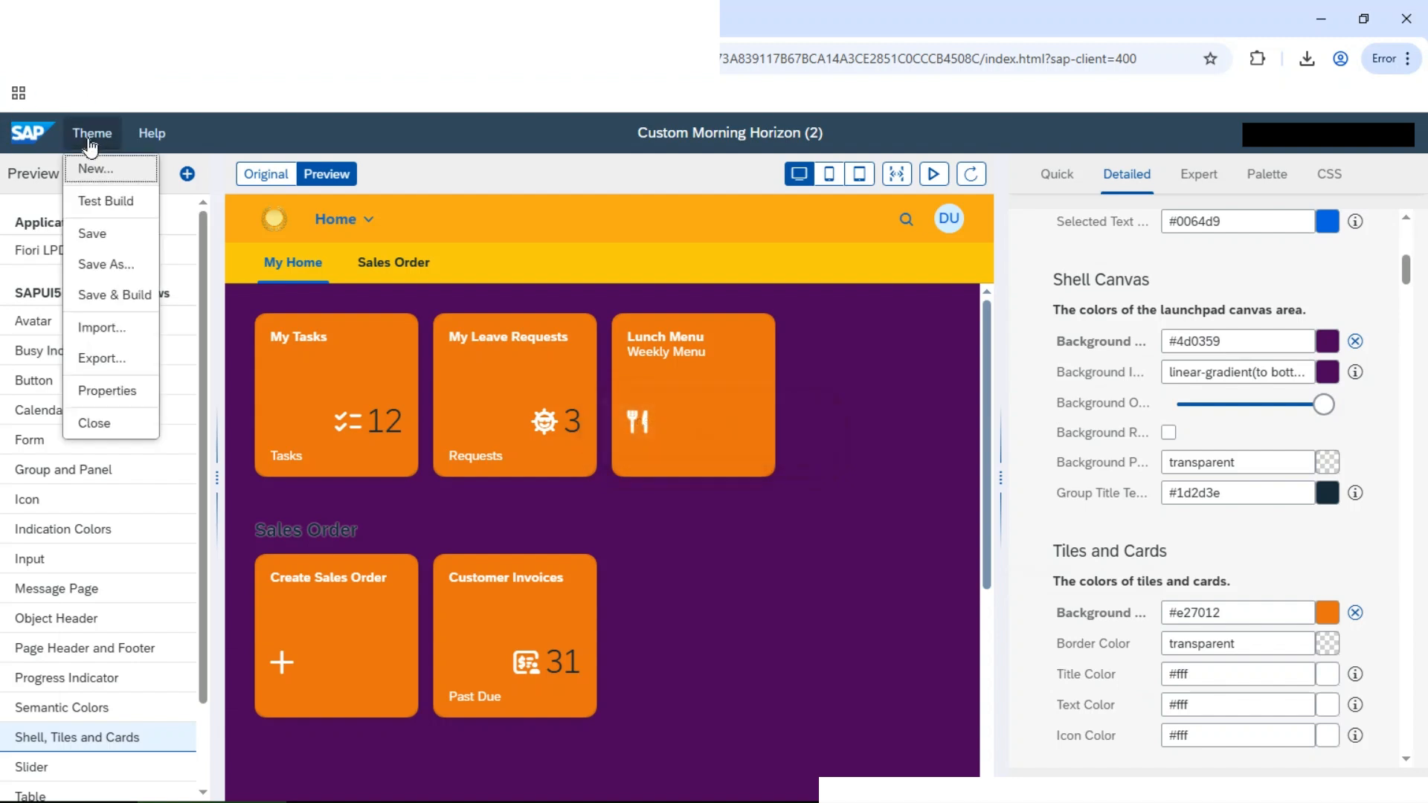
click(119, 298)
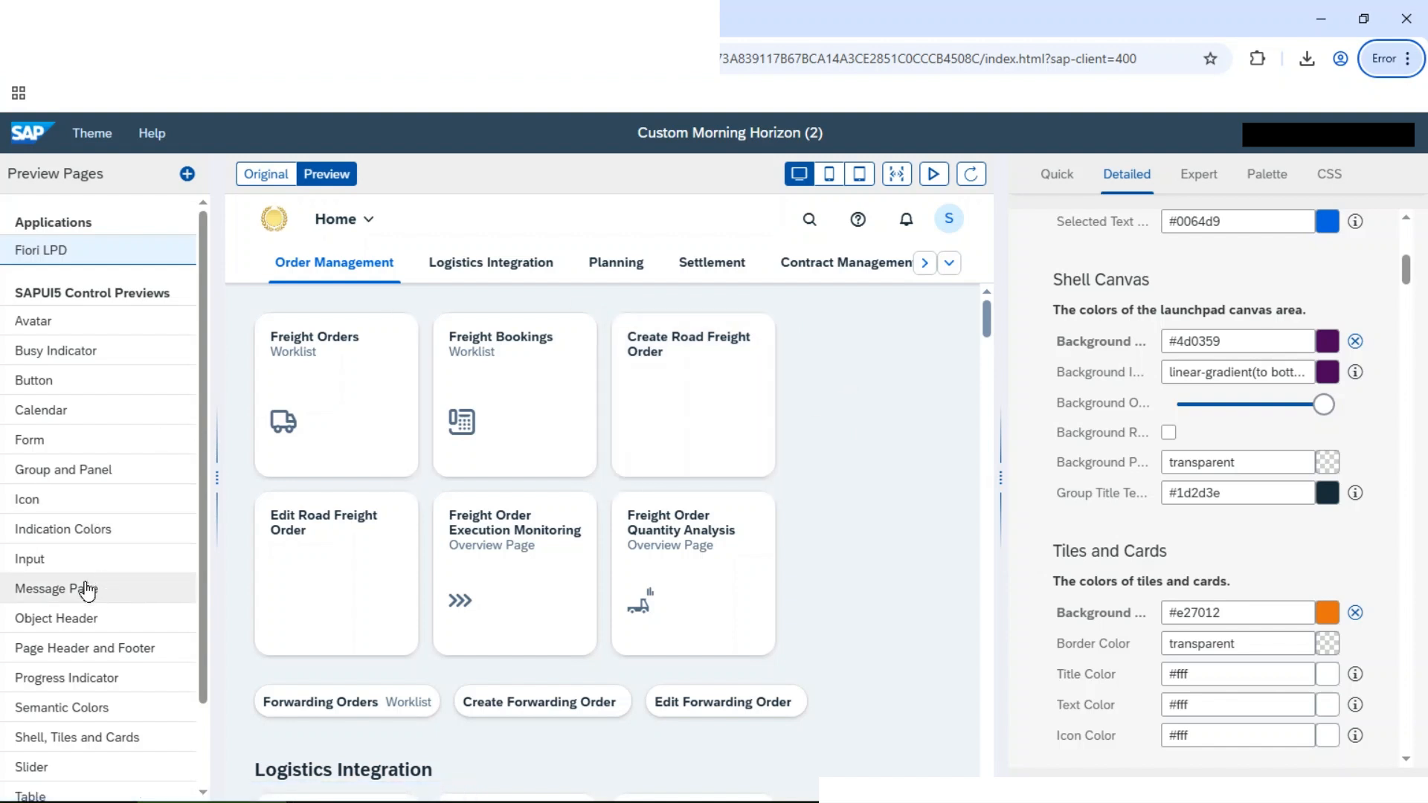
View the themed Fiori LPD page as a full-page preview, and check custom_horizon_2 in the UI Theme Designer theme list
click(932, 174)
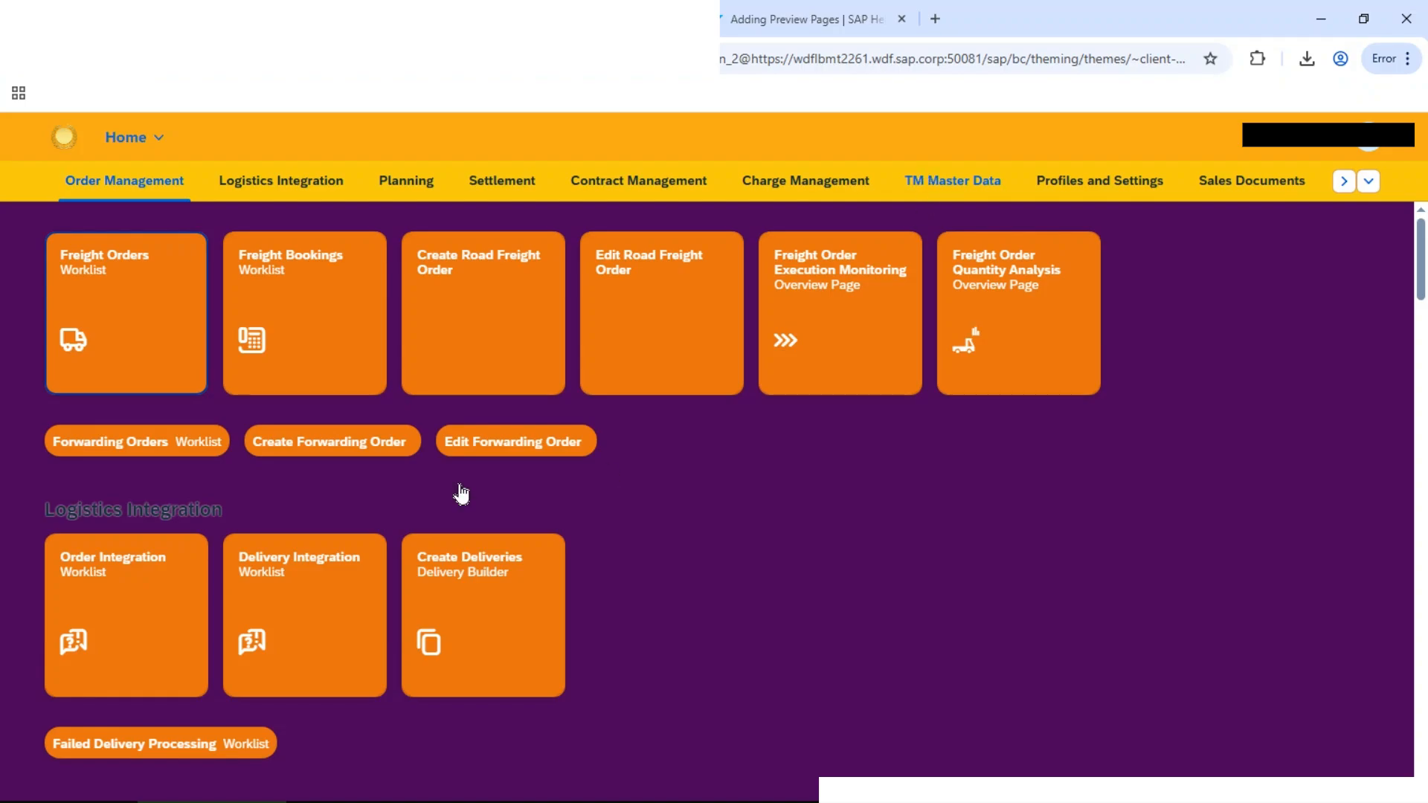
scroll(311, 417, down, 10)
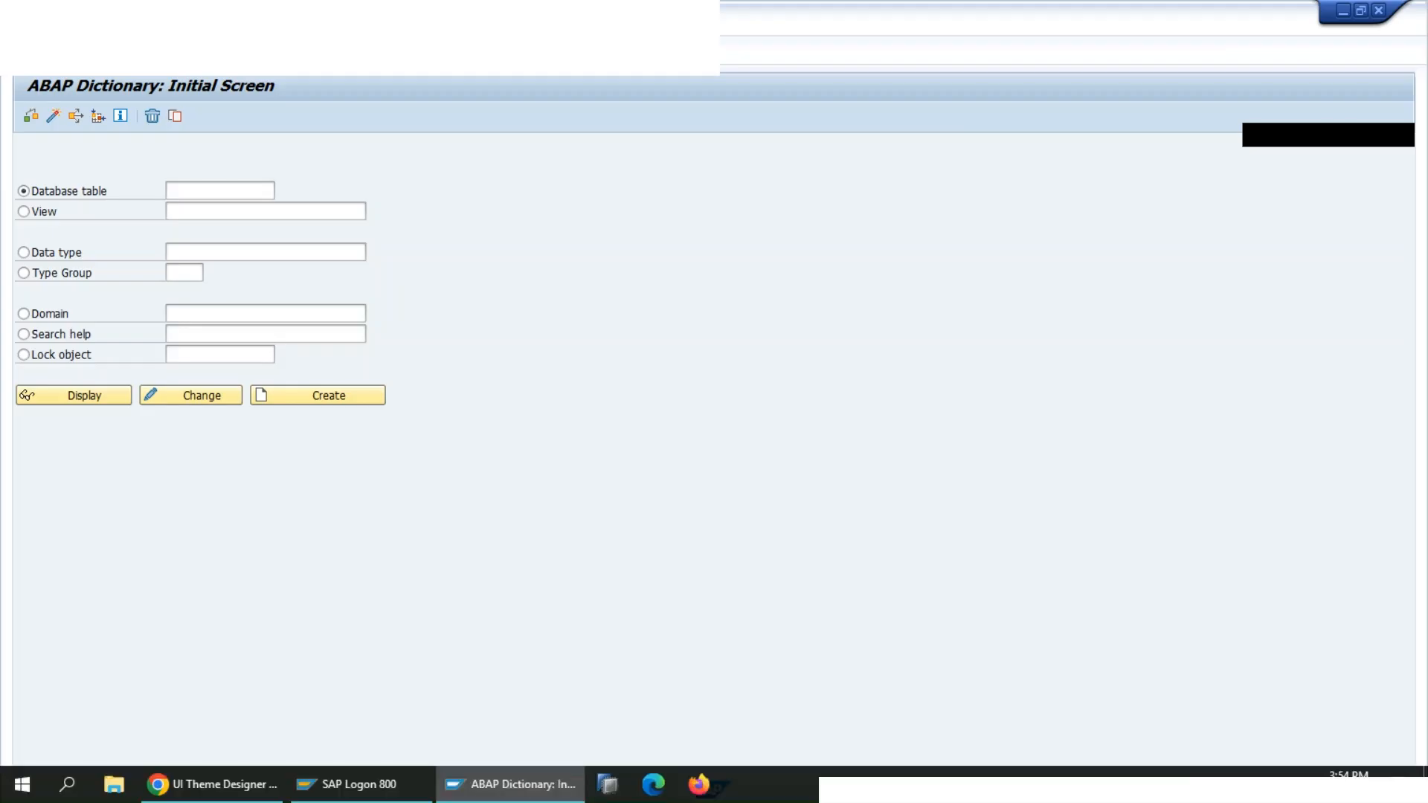
click(211, 784)
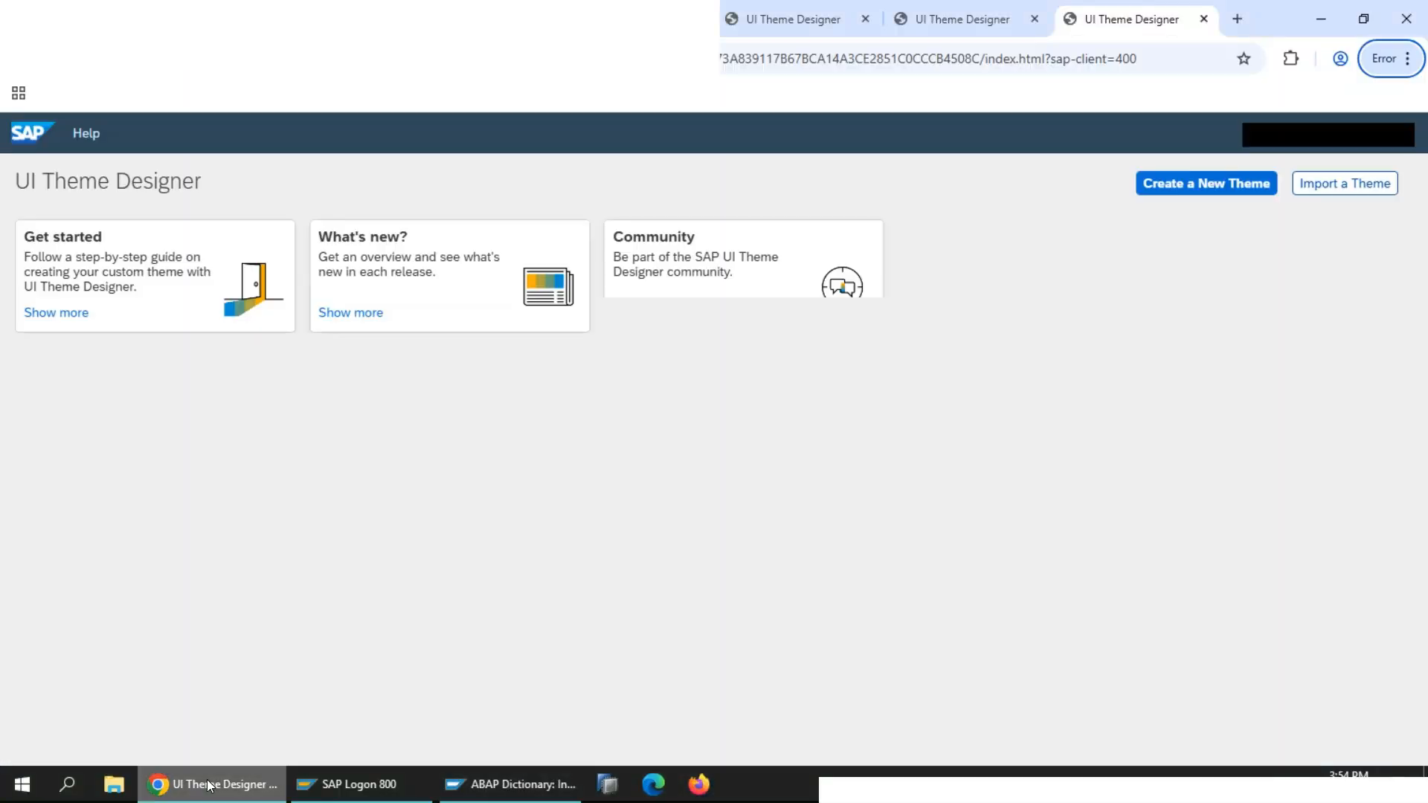
click(988, 22)
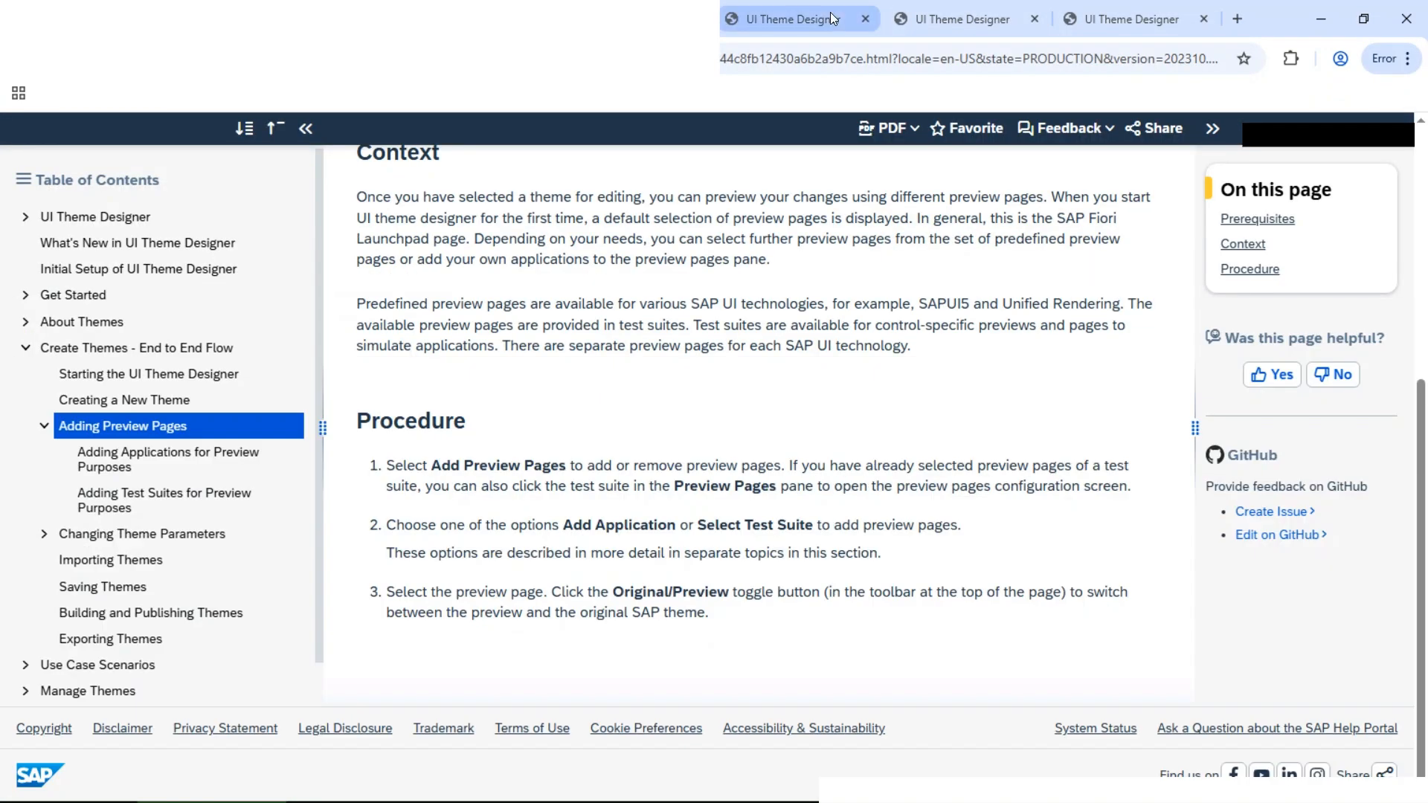
click(829, 15)
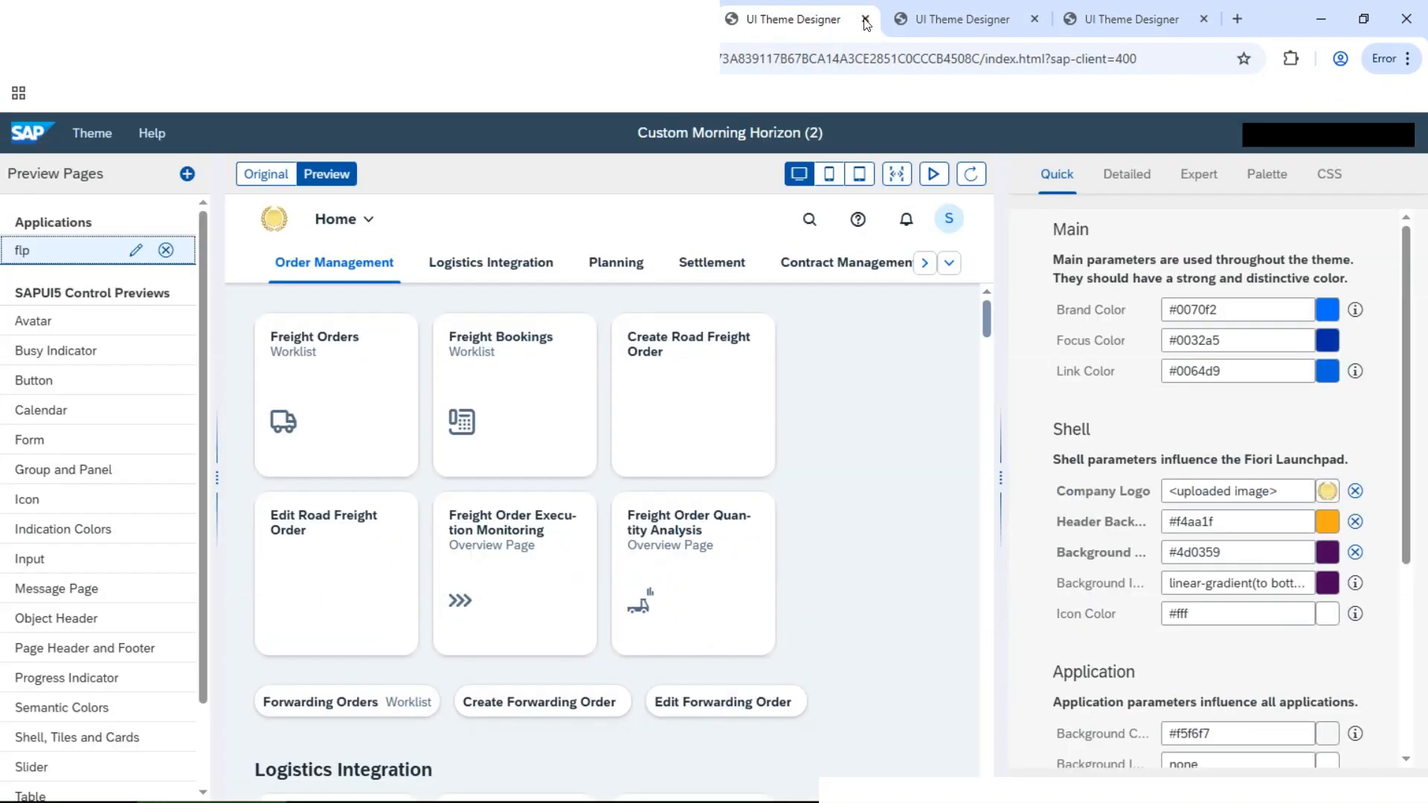
mouse_move(939, 24)
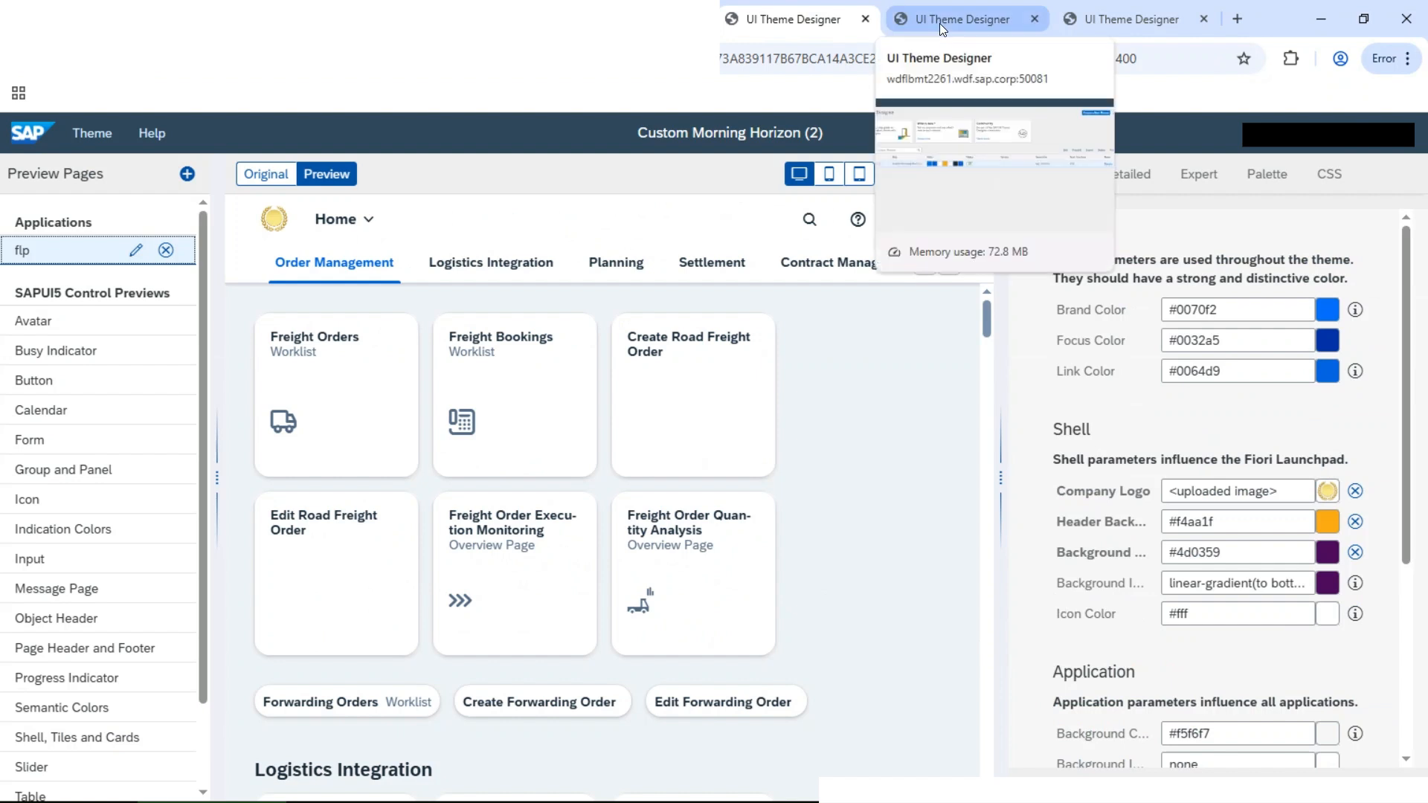
click(939, 23)
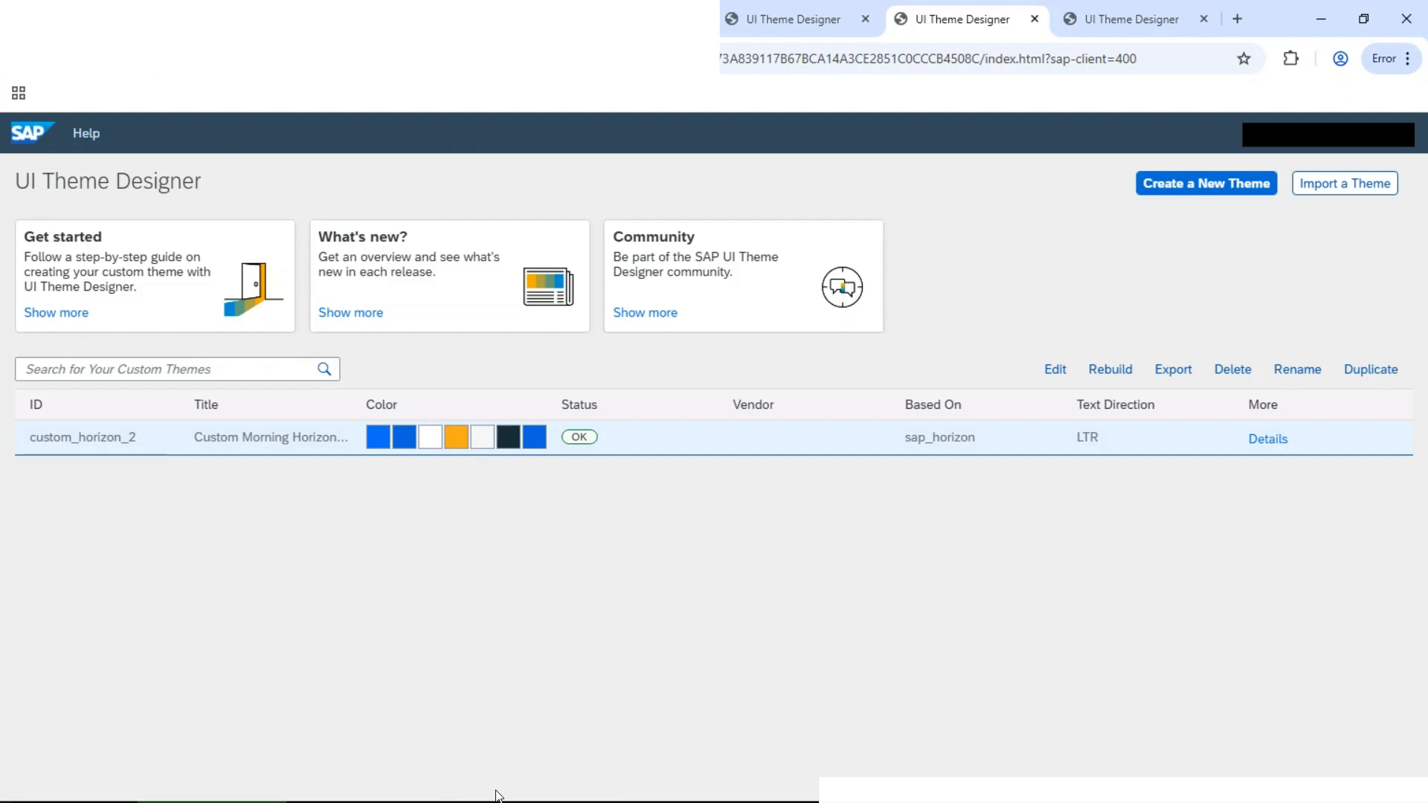
Switch to SAP GUI and look up the SAP_FLP THEME entry in NWBC Configuration: Maintenance (SAP)
mouse_move(504, 785)
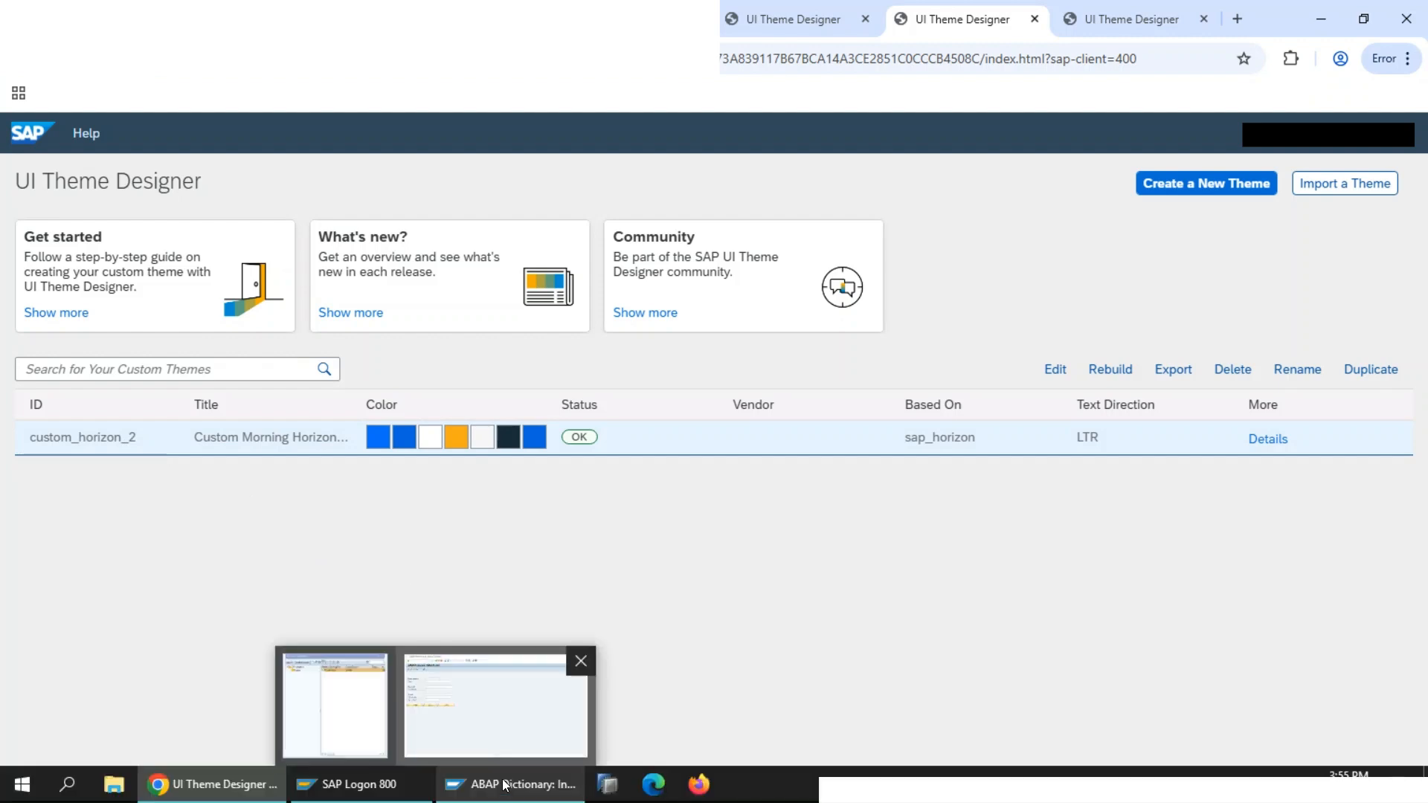
click(497, 706)
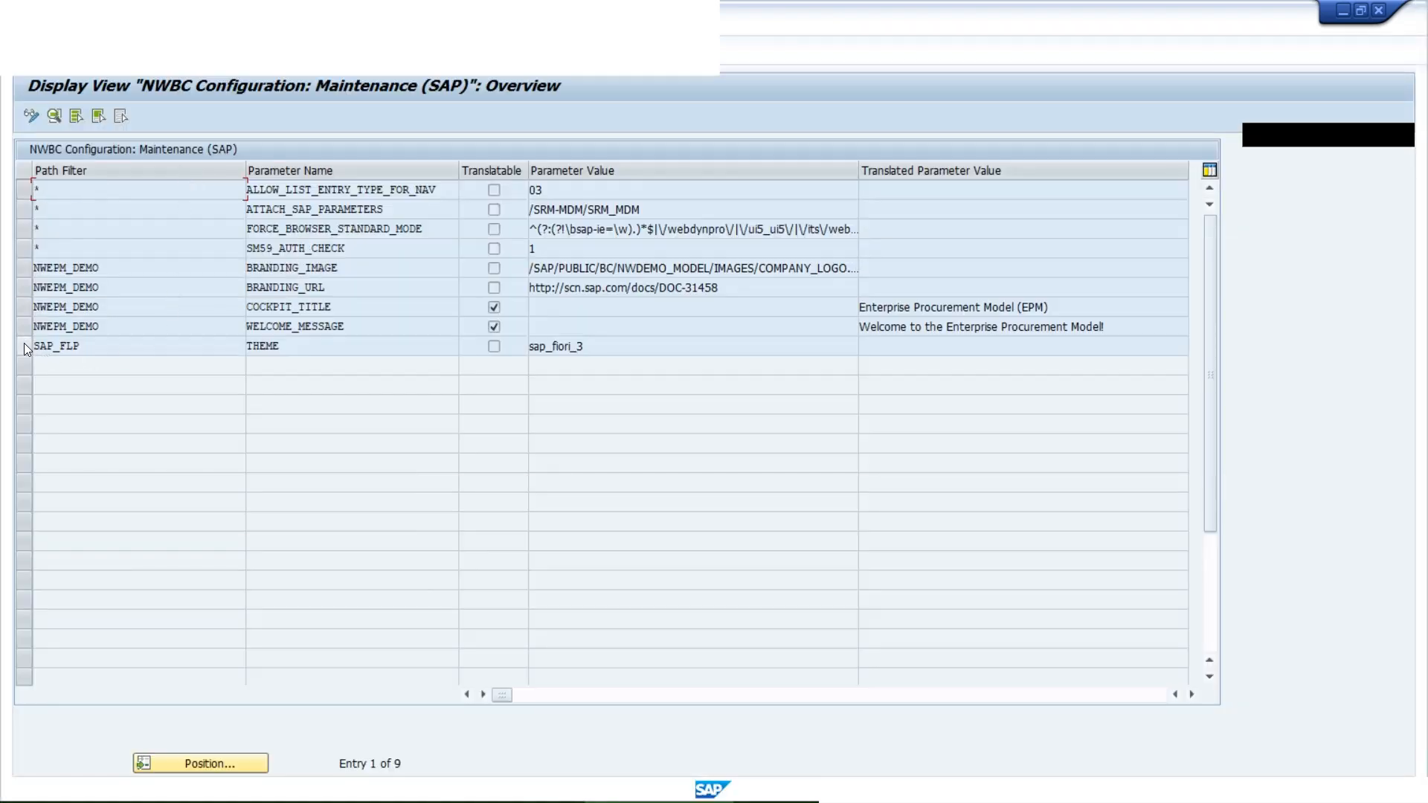
click(57, 344)
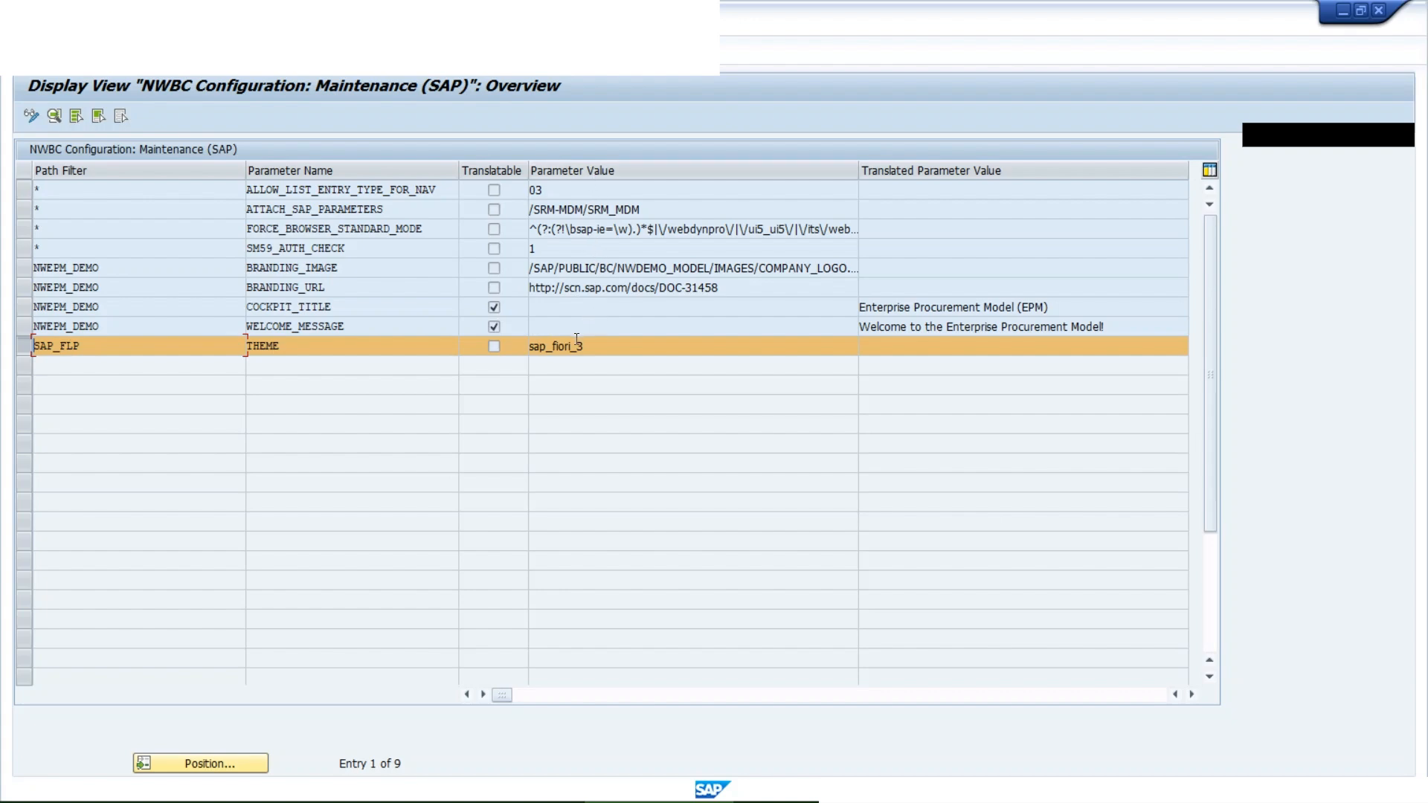
drag(584, 347, 498, 349)
Open the NWBC Configuration: Maintenance (Customer) view in change mode and start a new entry
click(207, 52)
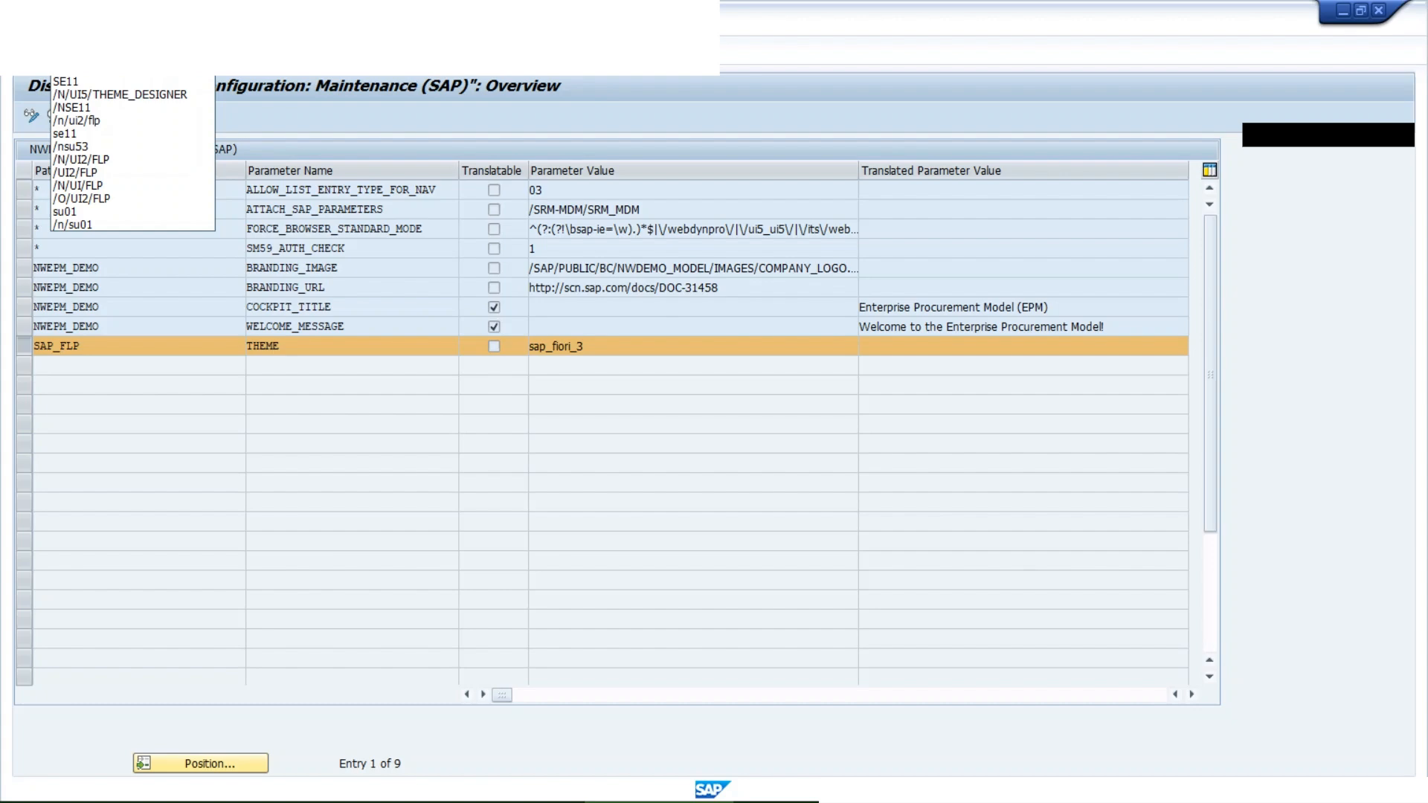
key(Escape)
key(Return)
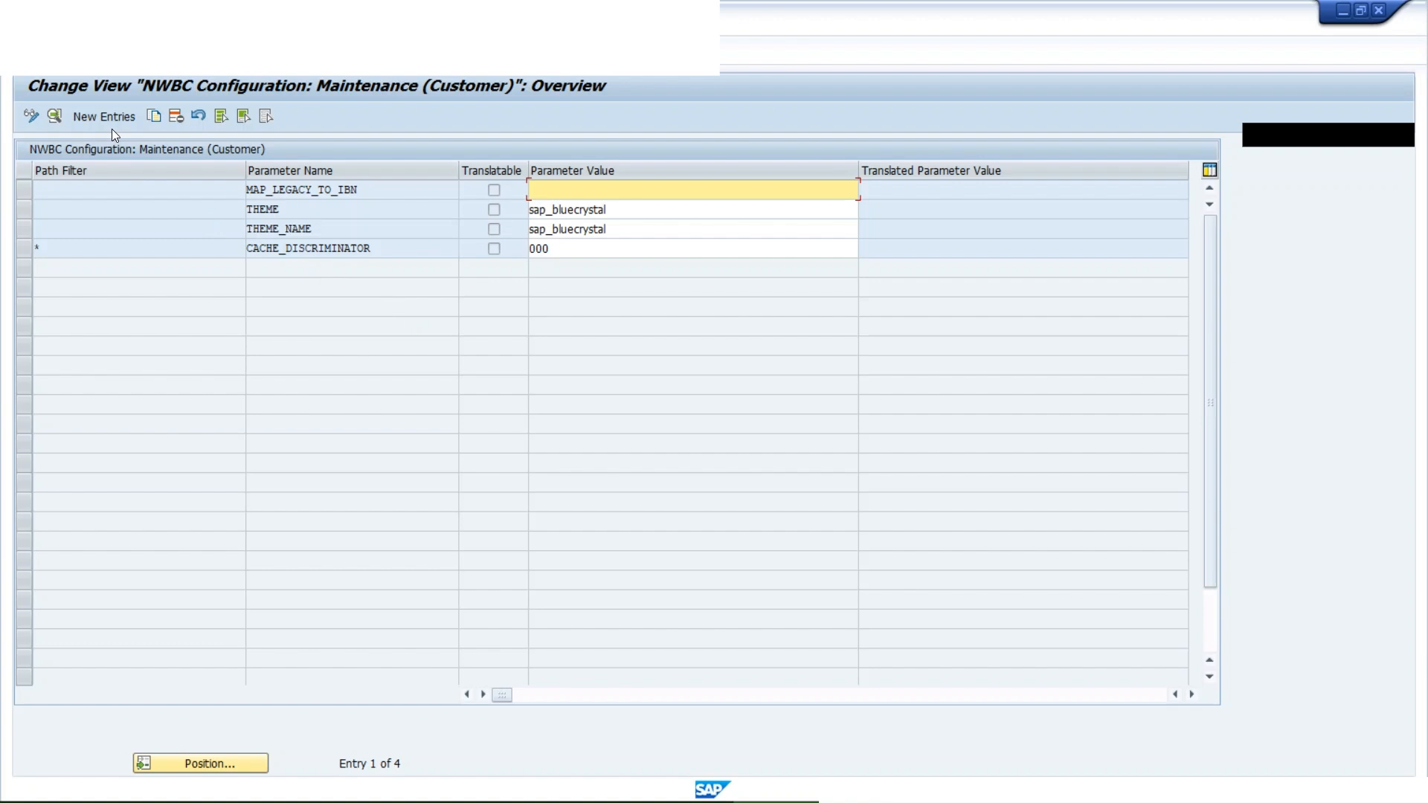
click(95, 117)
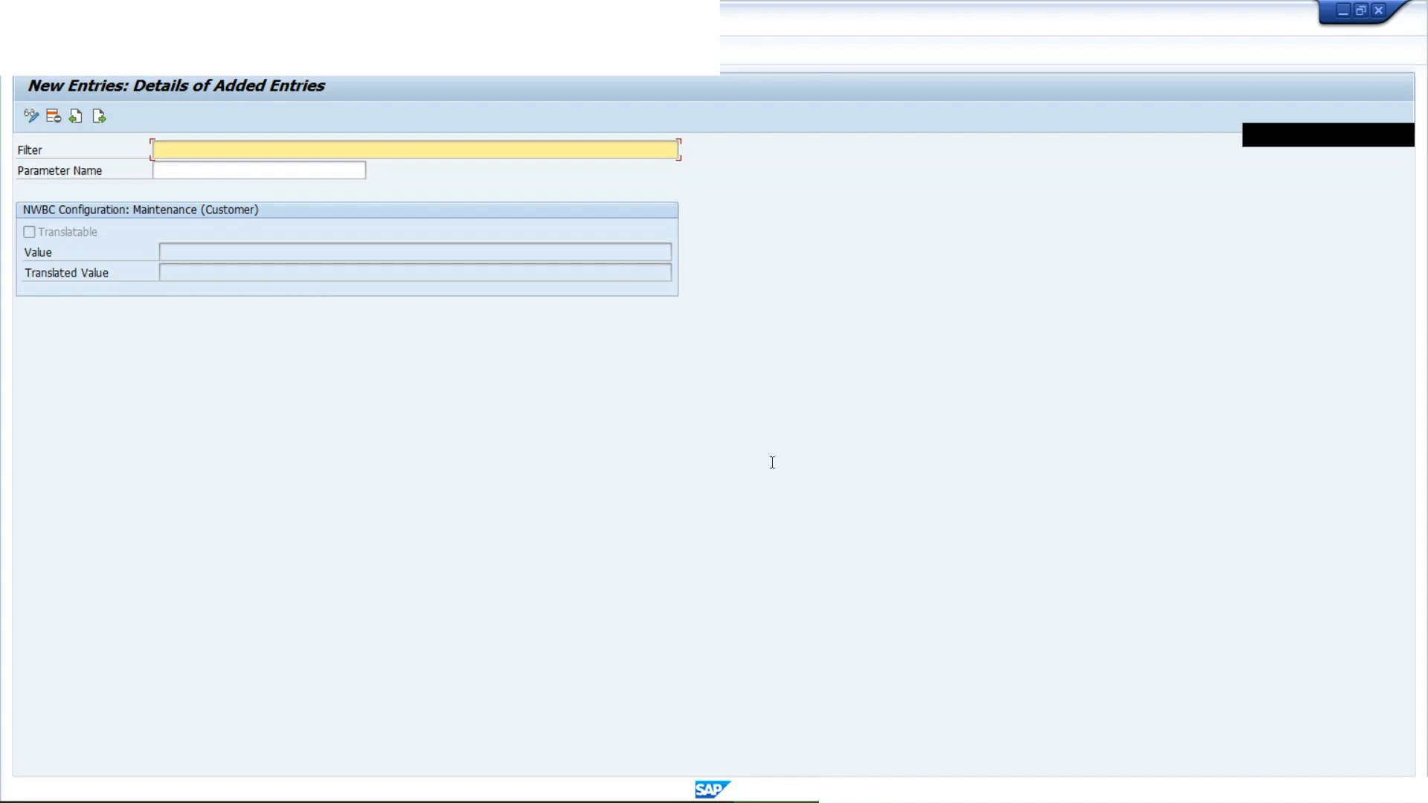
Fill in the new customer entry with filter SAP_FLP and parameter name THEME, matching the SAP configuration view
click(672, 782)
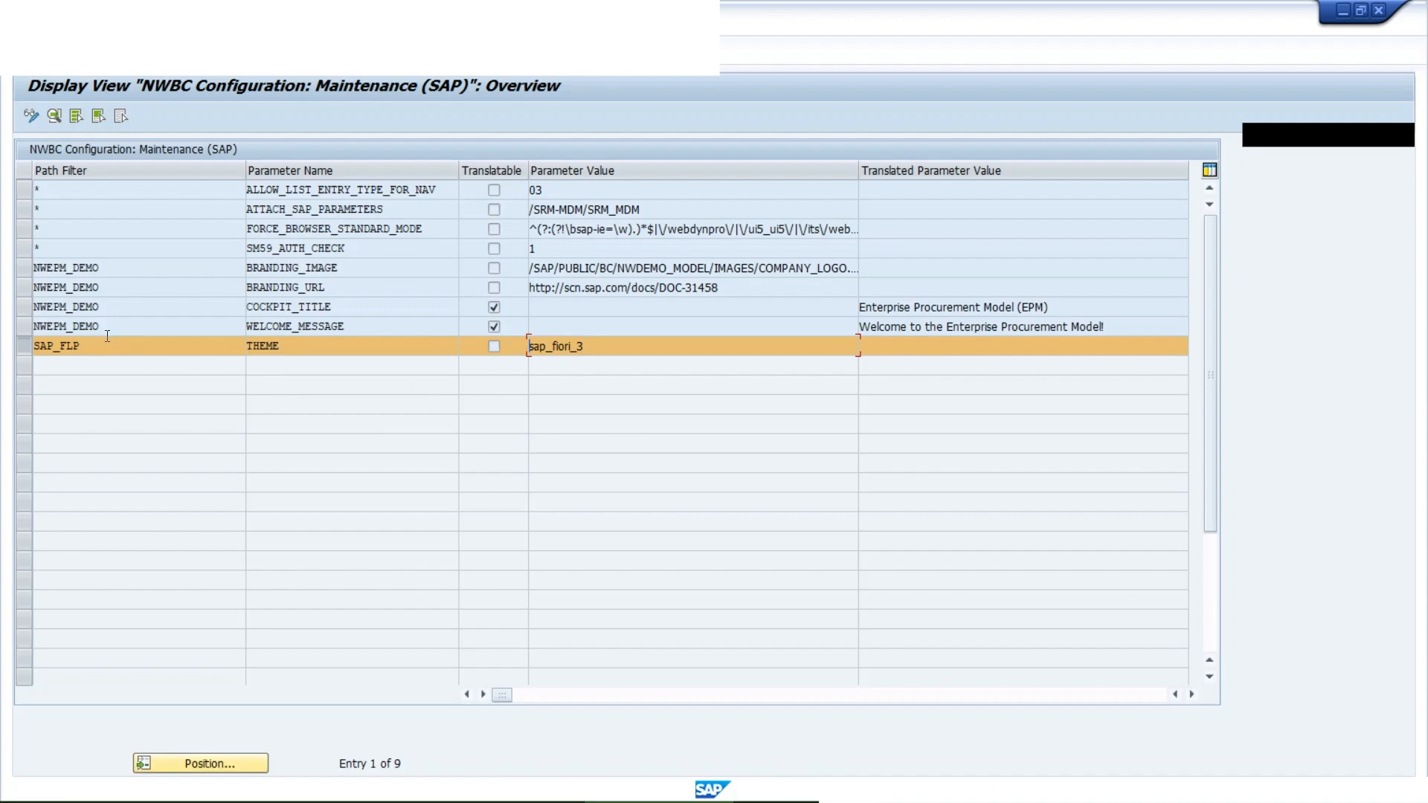
double_click(28, 349)
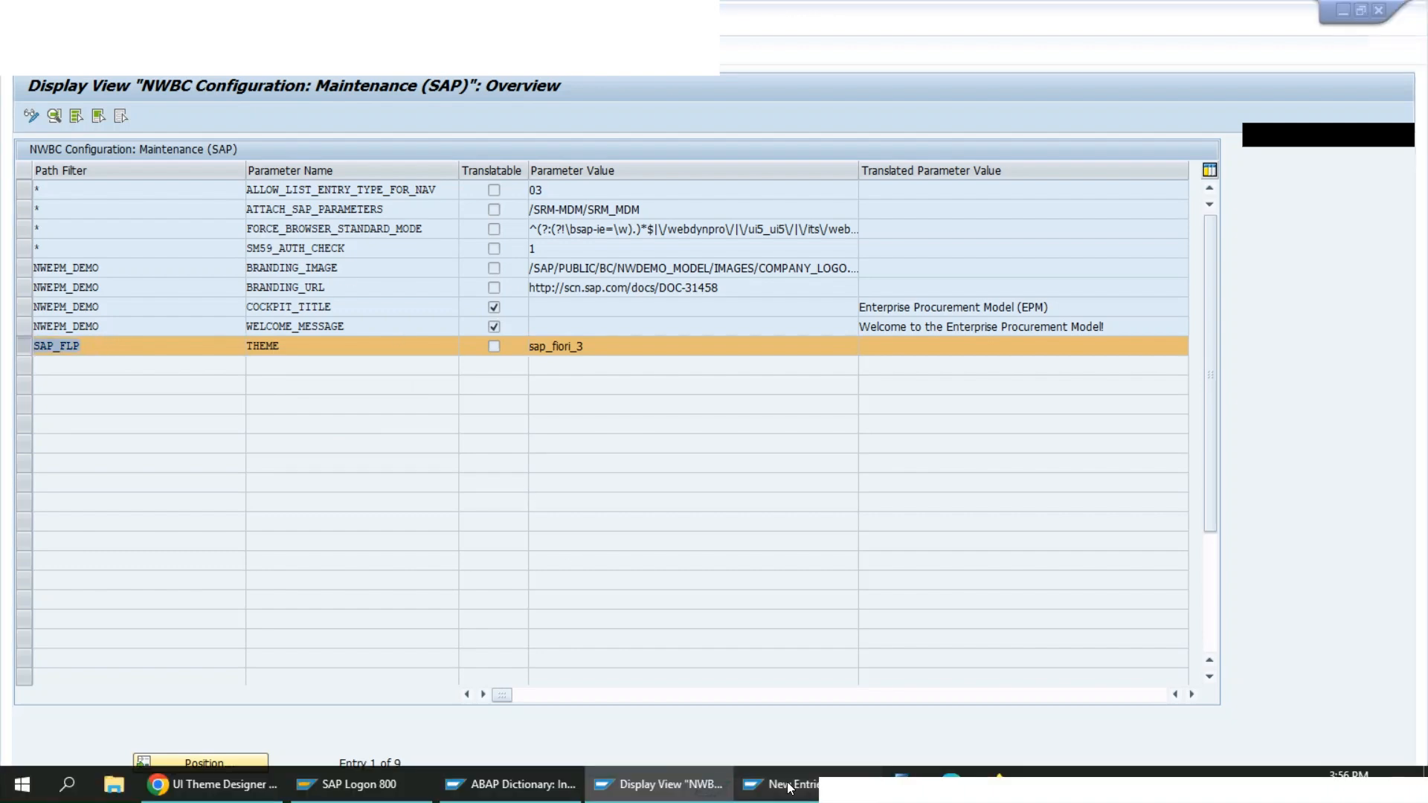
click(777, 784)
text(SAP_)
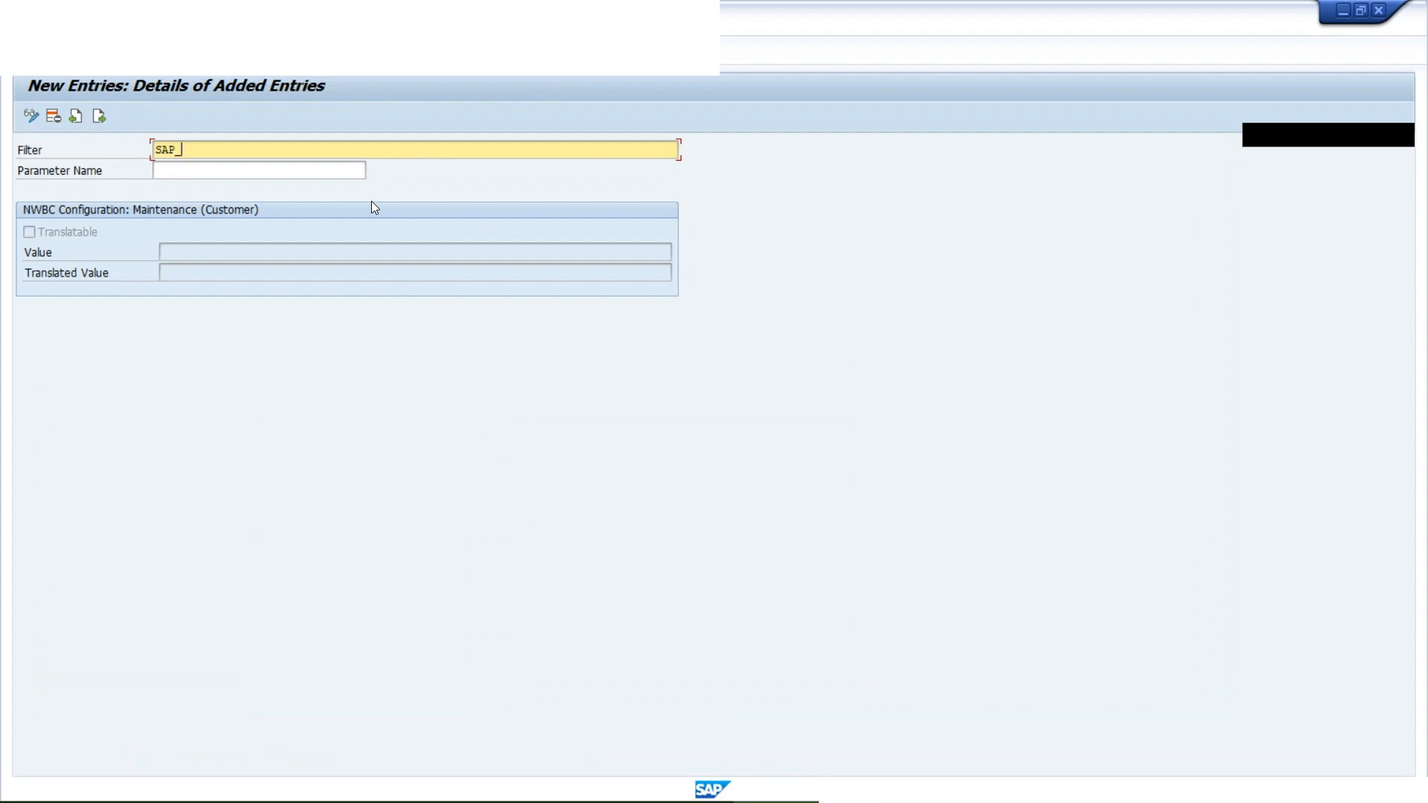
text(FLP)
click(279, 171)
text(THEME)
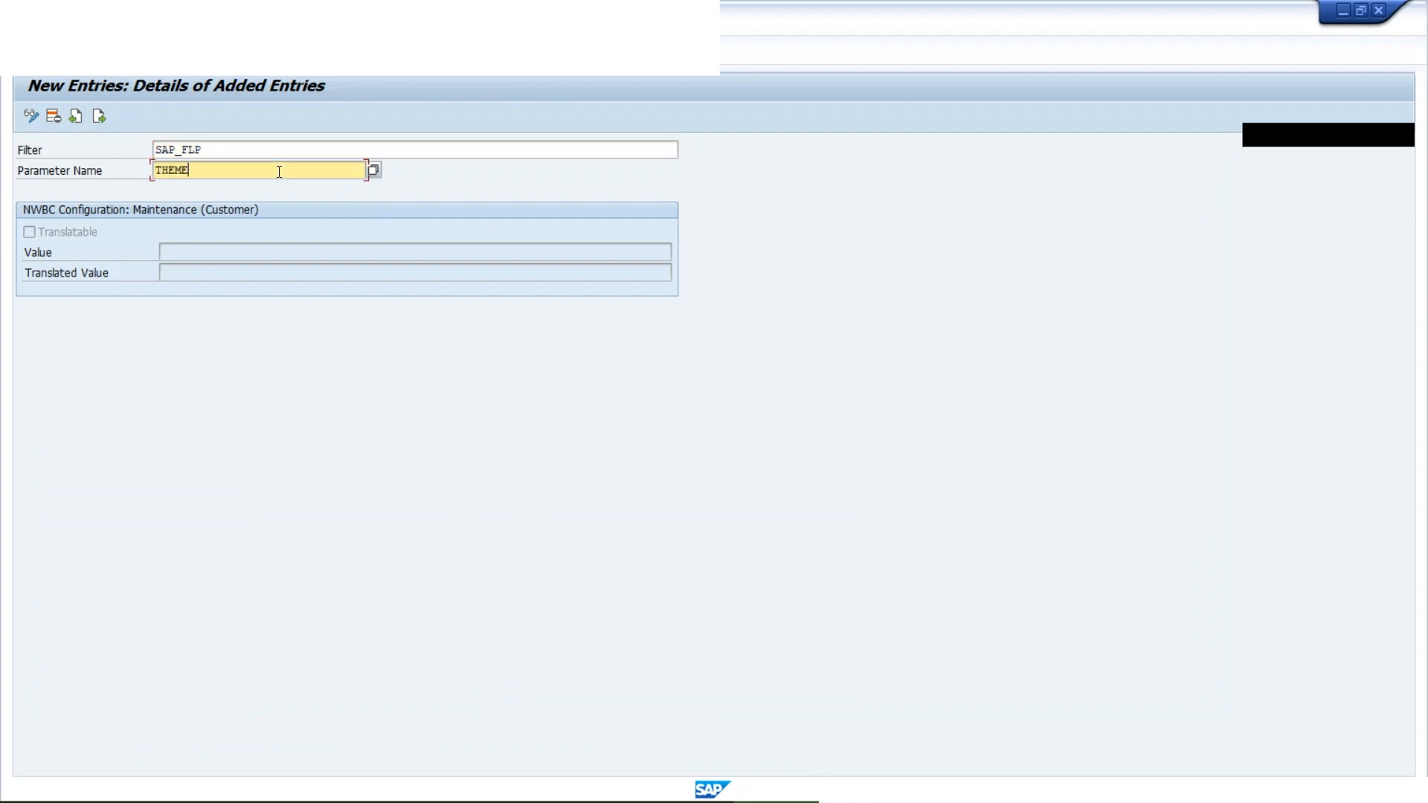
key(Return)
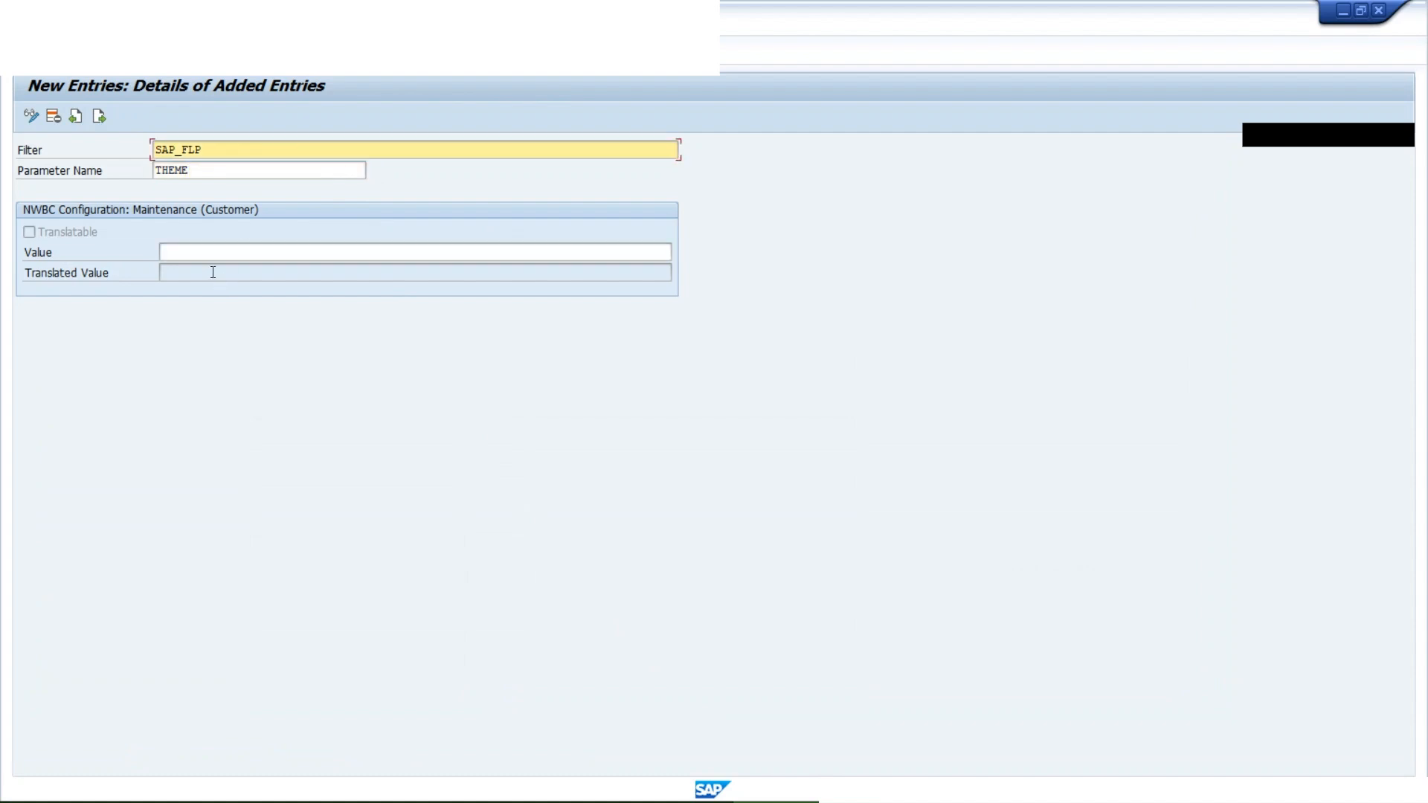
click(206, 254)
key(ctrl+v)
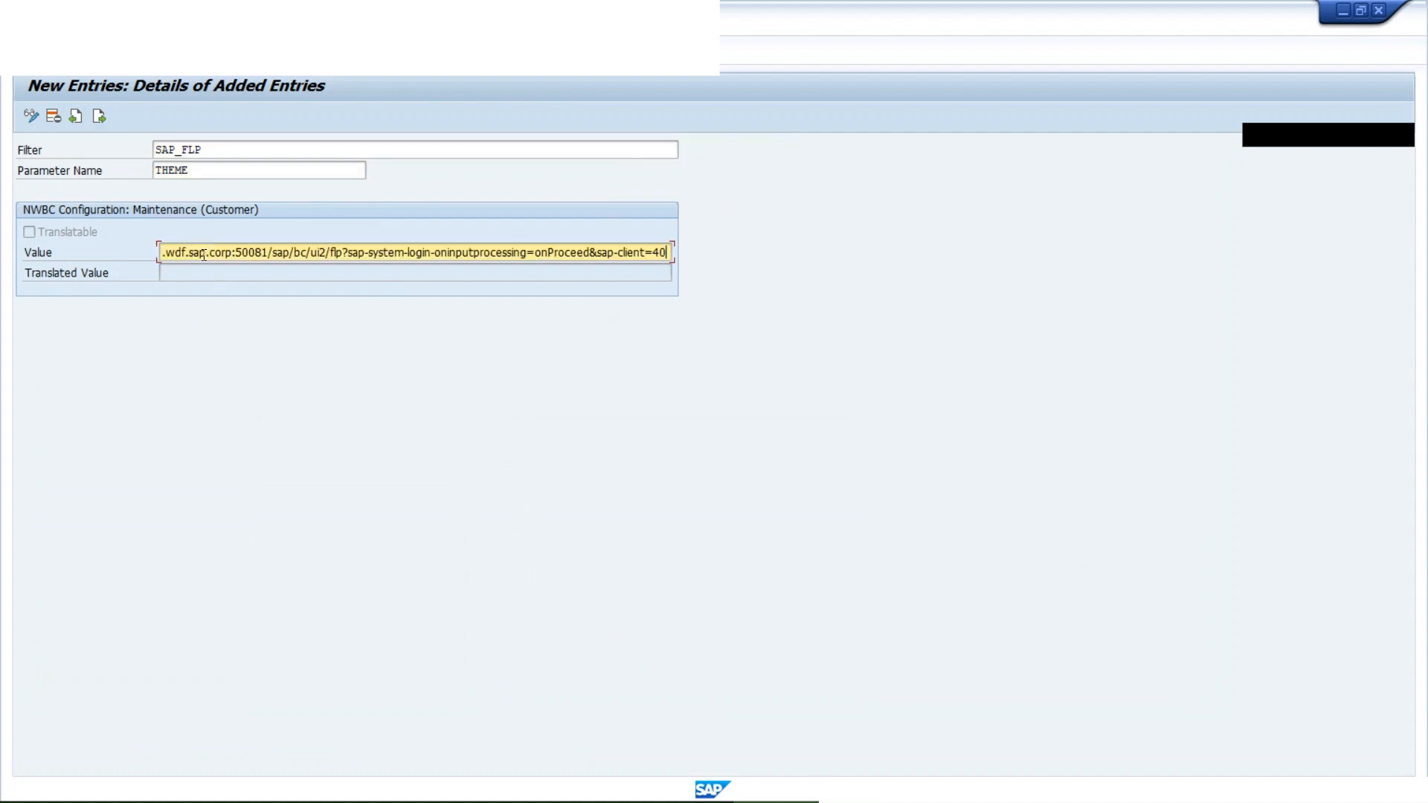
key(ctrl+a)
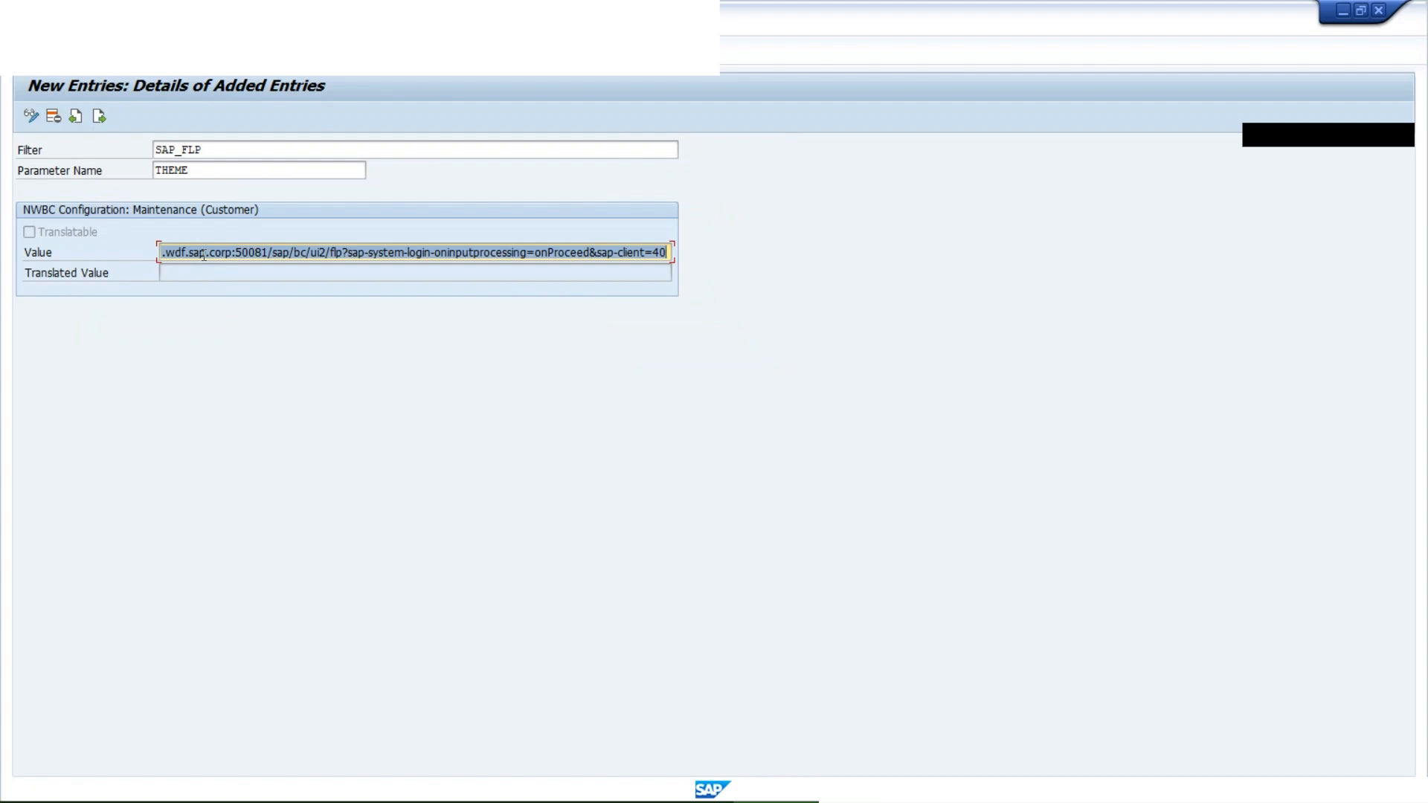
key(Delete)
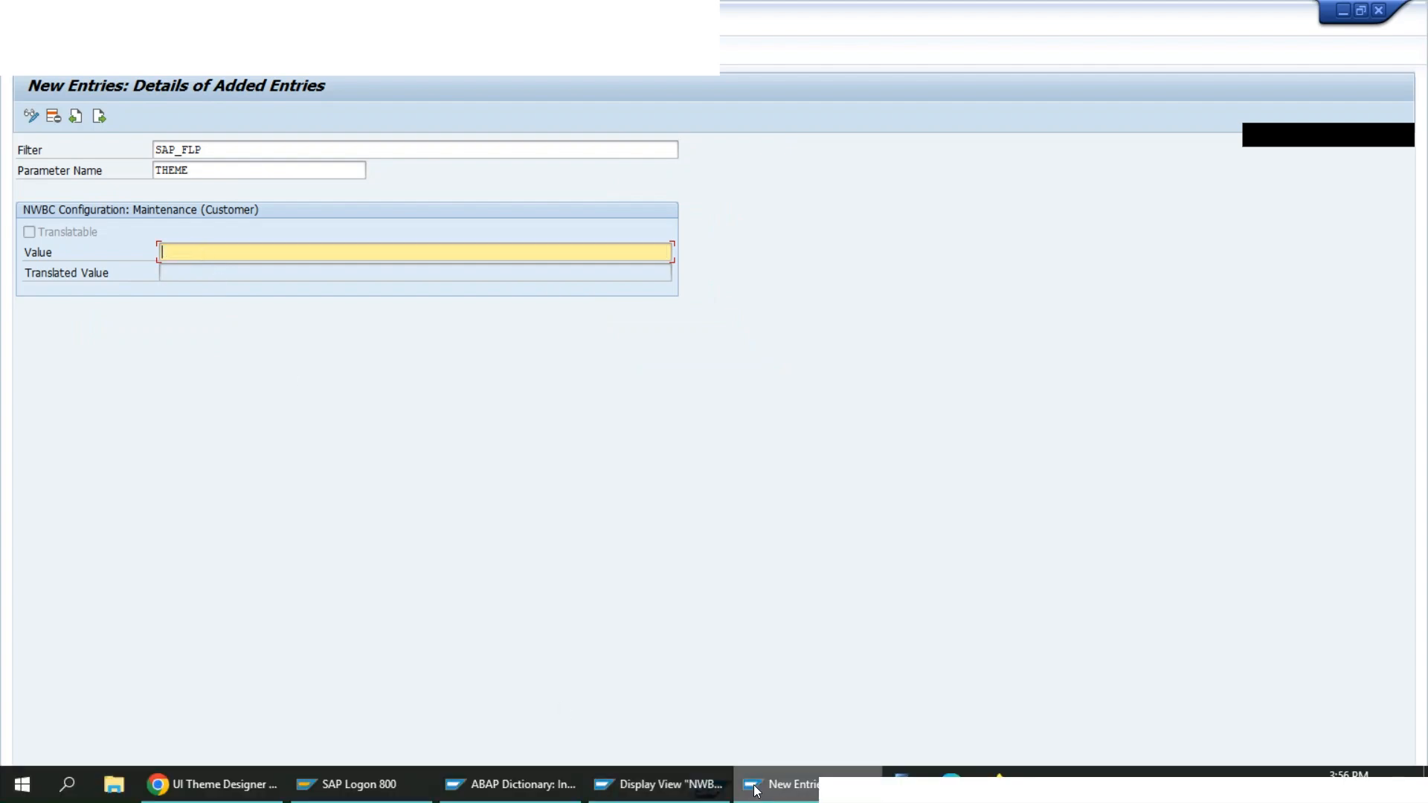
Switch to UI Theme Designer and look up the theme ID in the rename dialog for custom_horizon_2, without renaming the theme
mouse_move(488, 787)
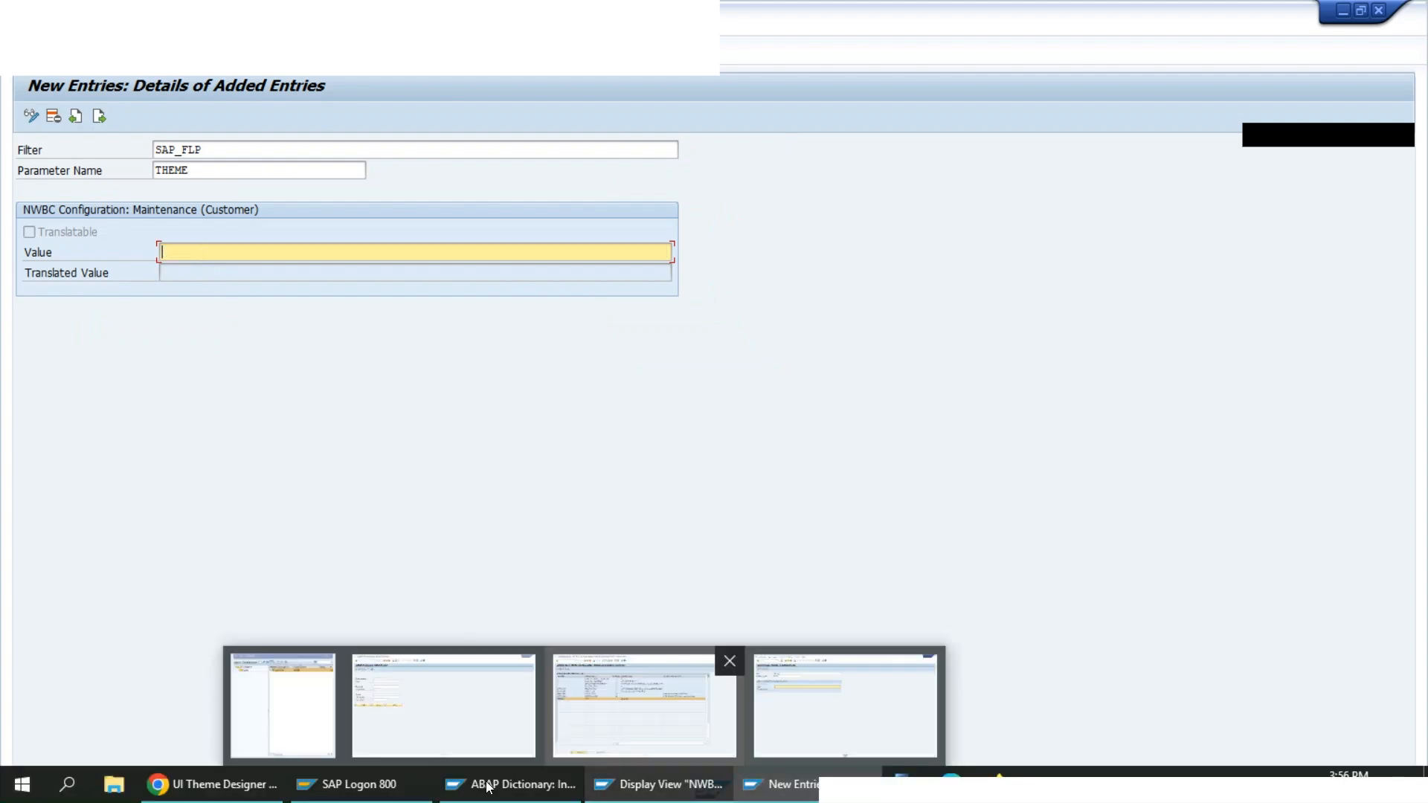
click(239, 787)
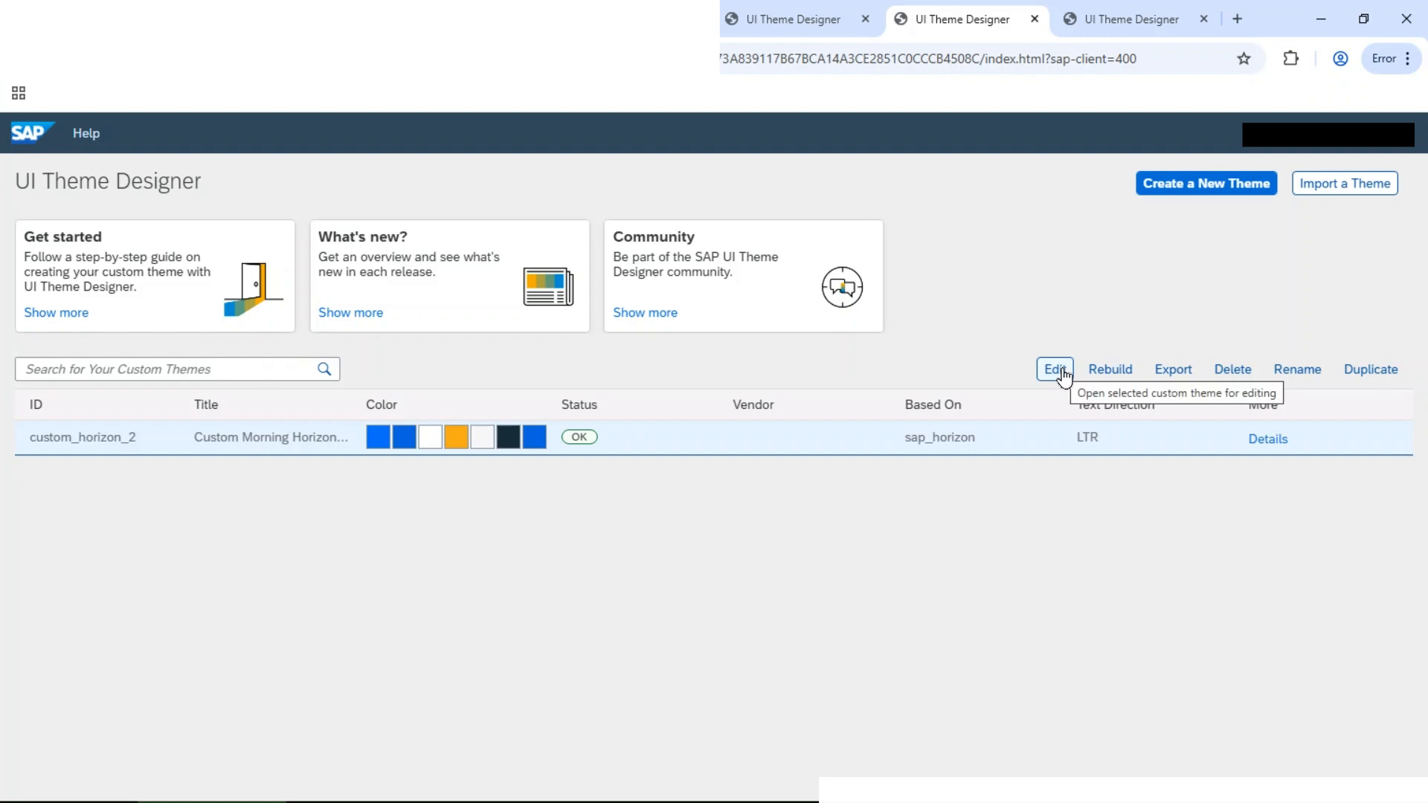
click(1315, 379)
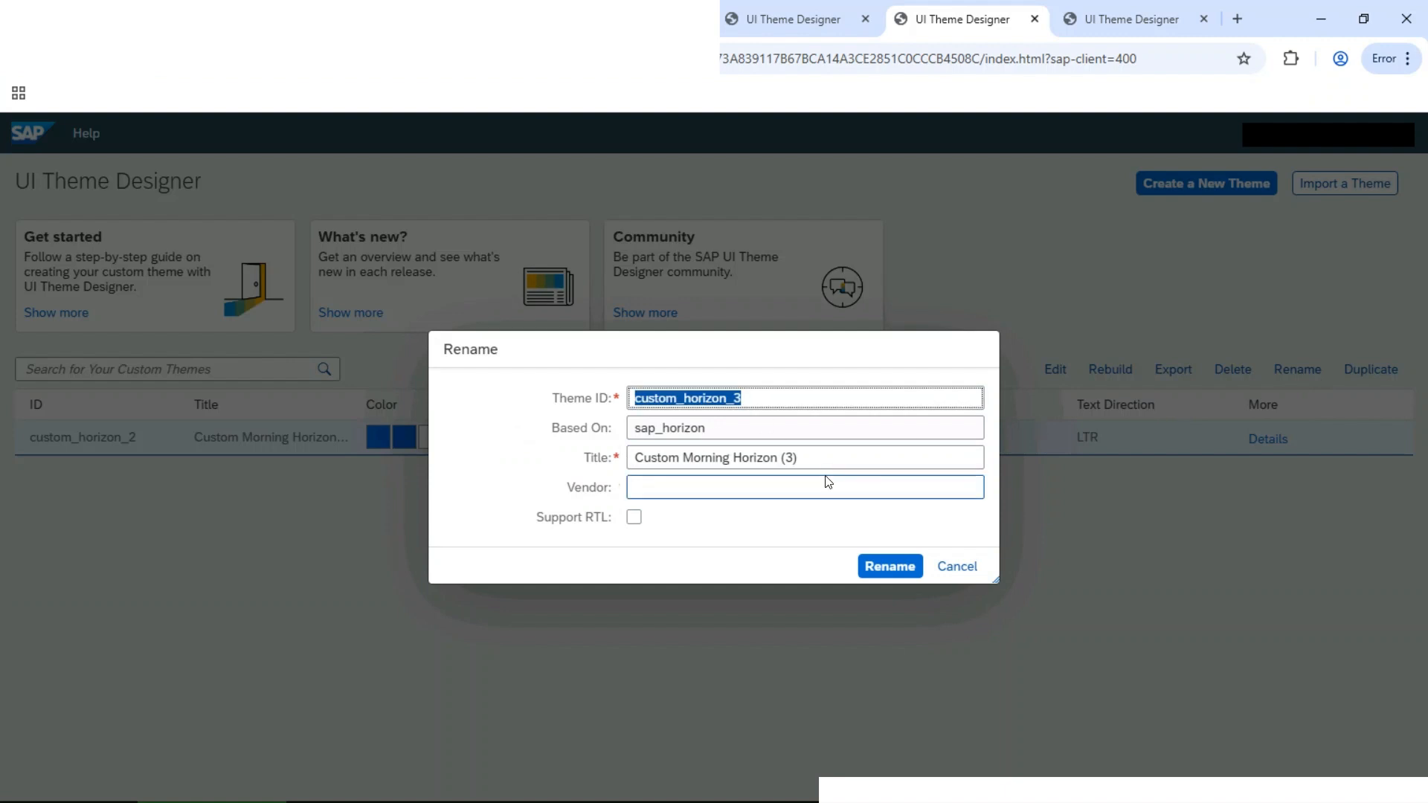
click(954, 567)
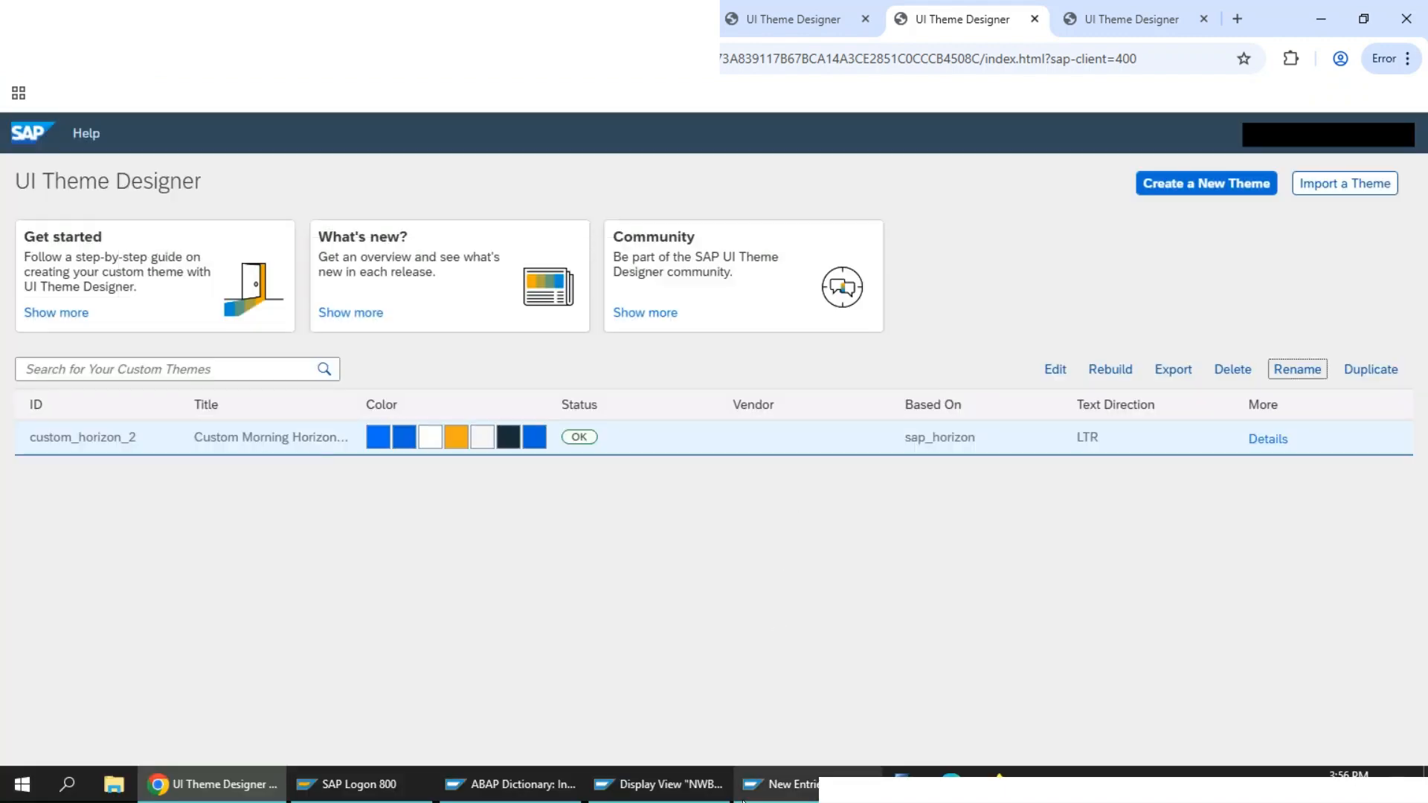
Switch back to the new SAP GUI customer entry and set the THEME parameter's value to custom_horizon_3
mouse_move(833, 778)
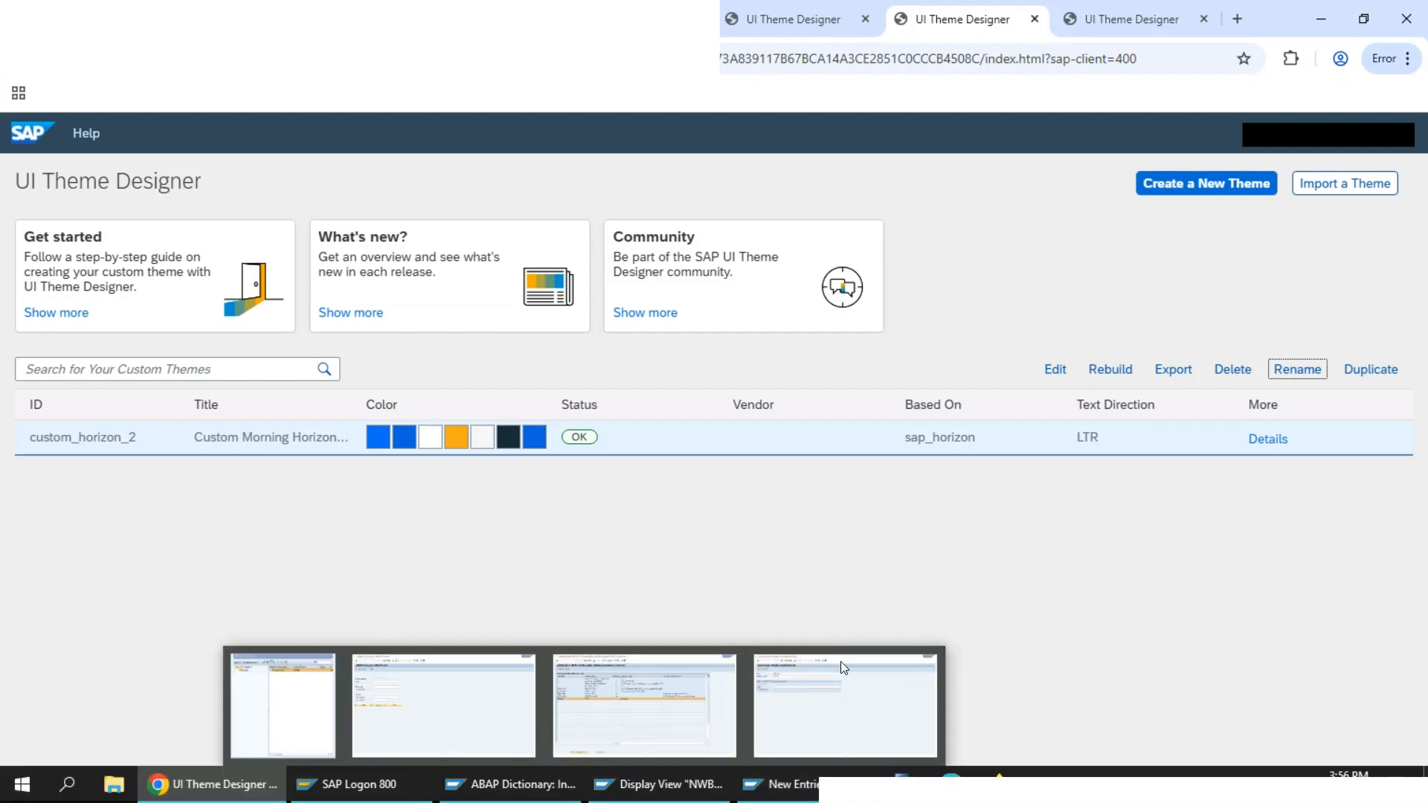
click(841, 662)
text(custom_horizon_3)
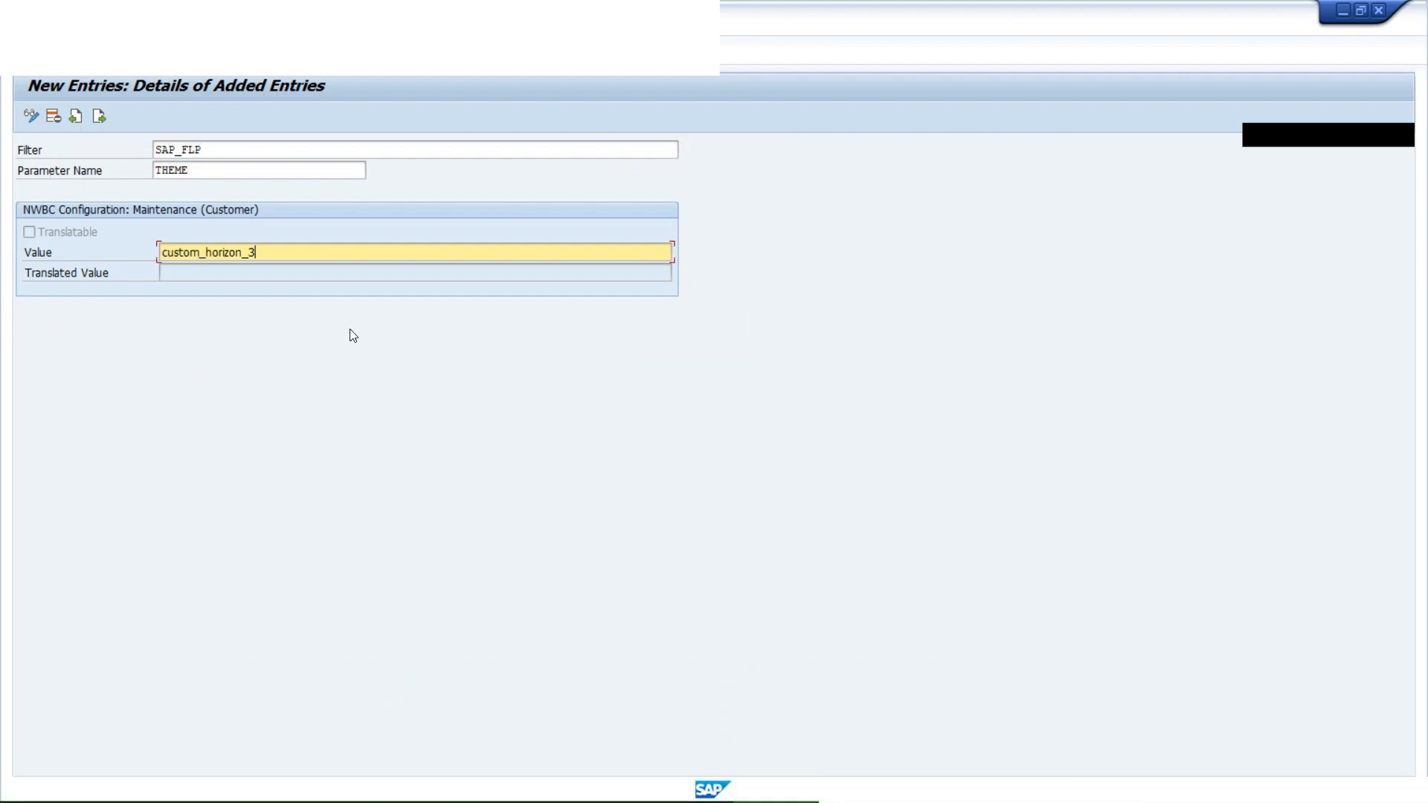
key(Return)
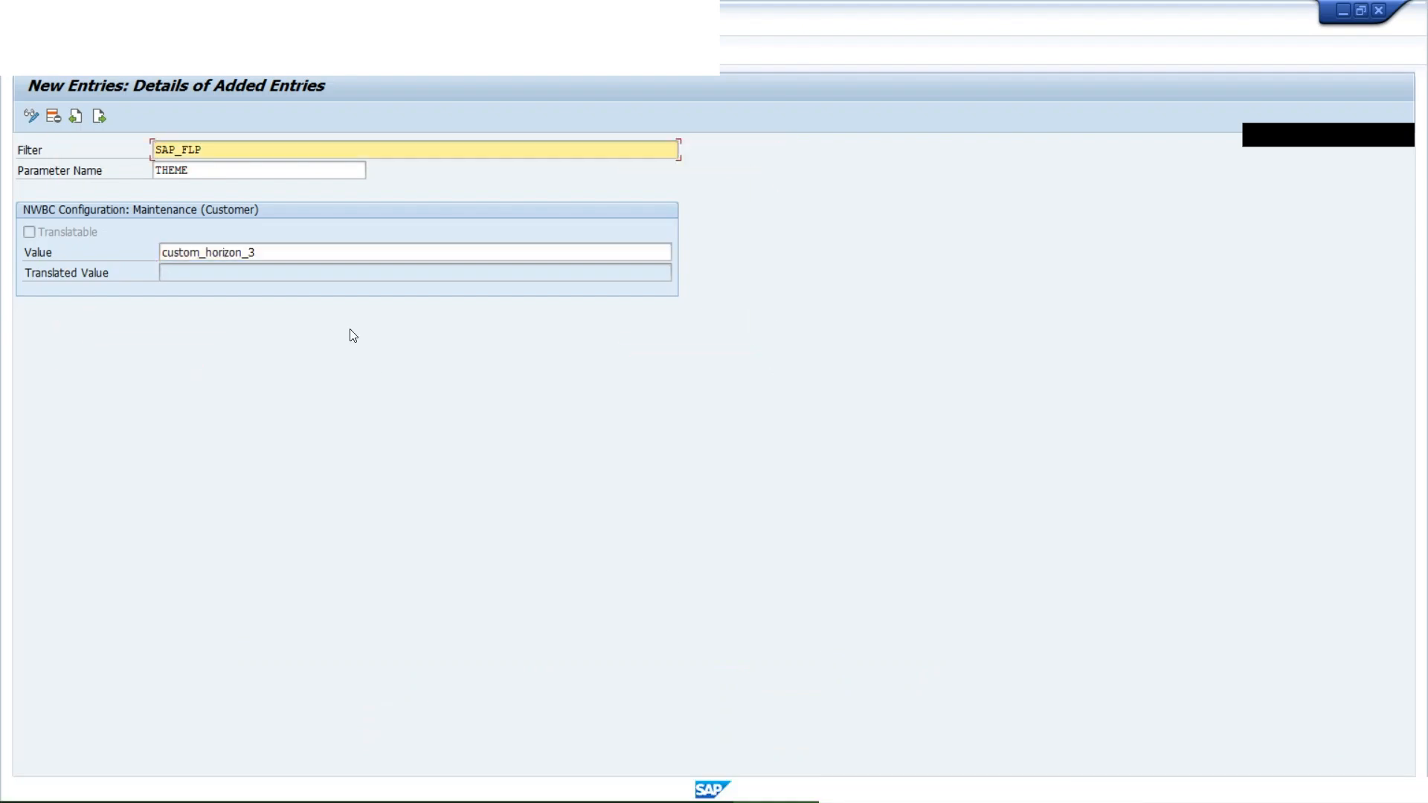
Save the entry in a new customizing request with the short description CUSTOM TR, and return to the NWBC configuration overview
key(ctrl+s)
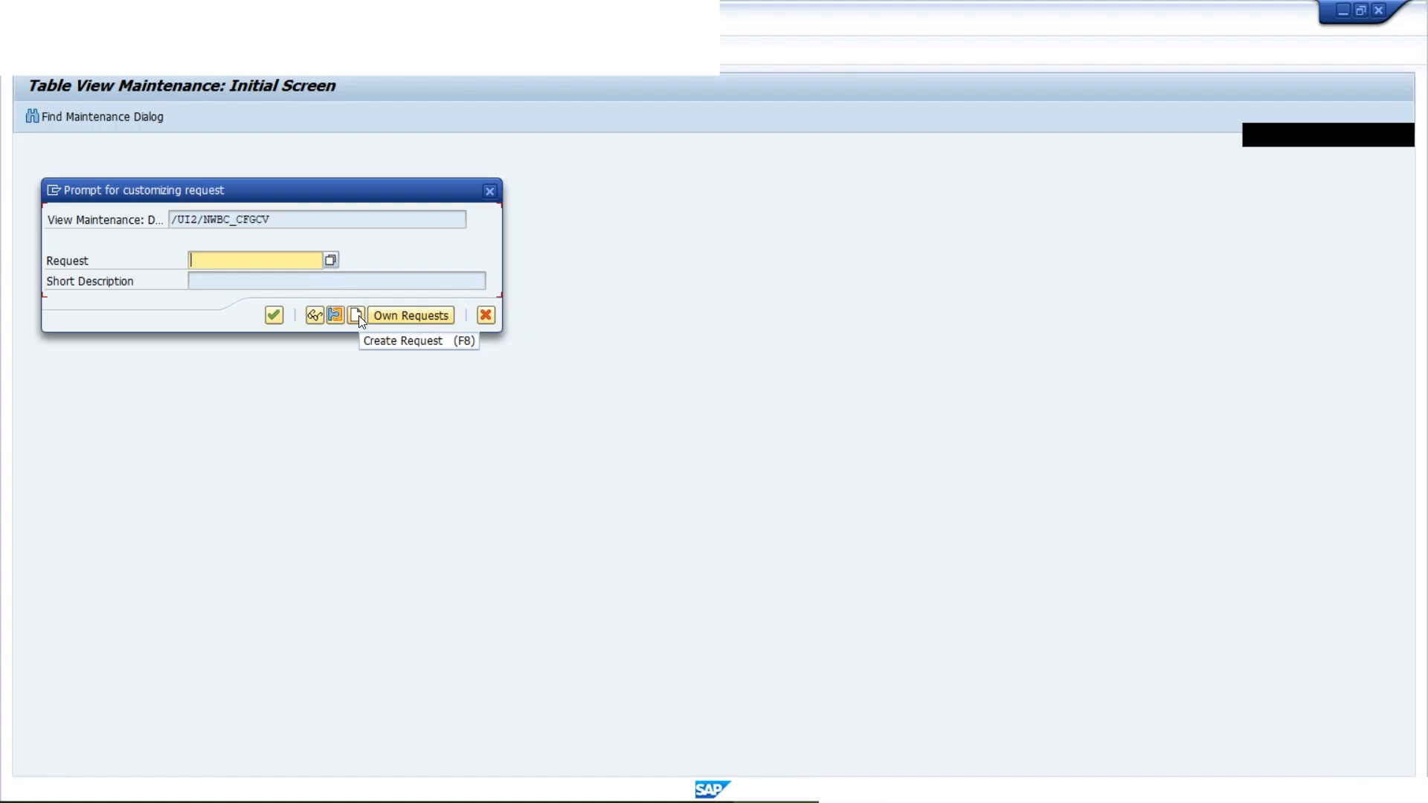
click(356, 315)
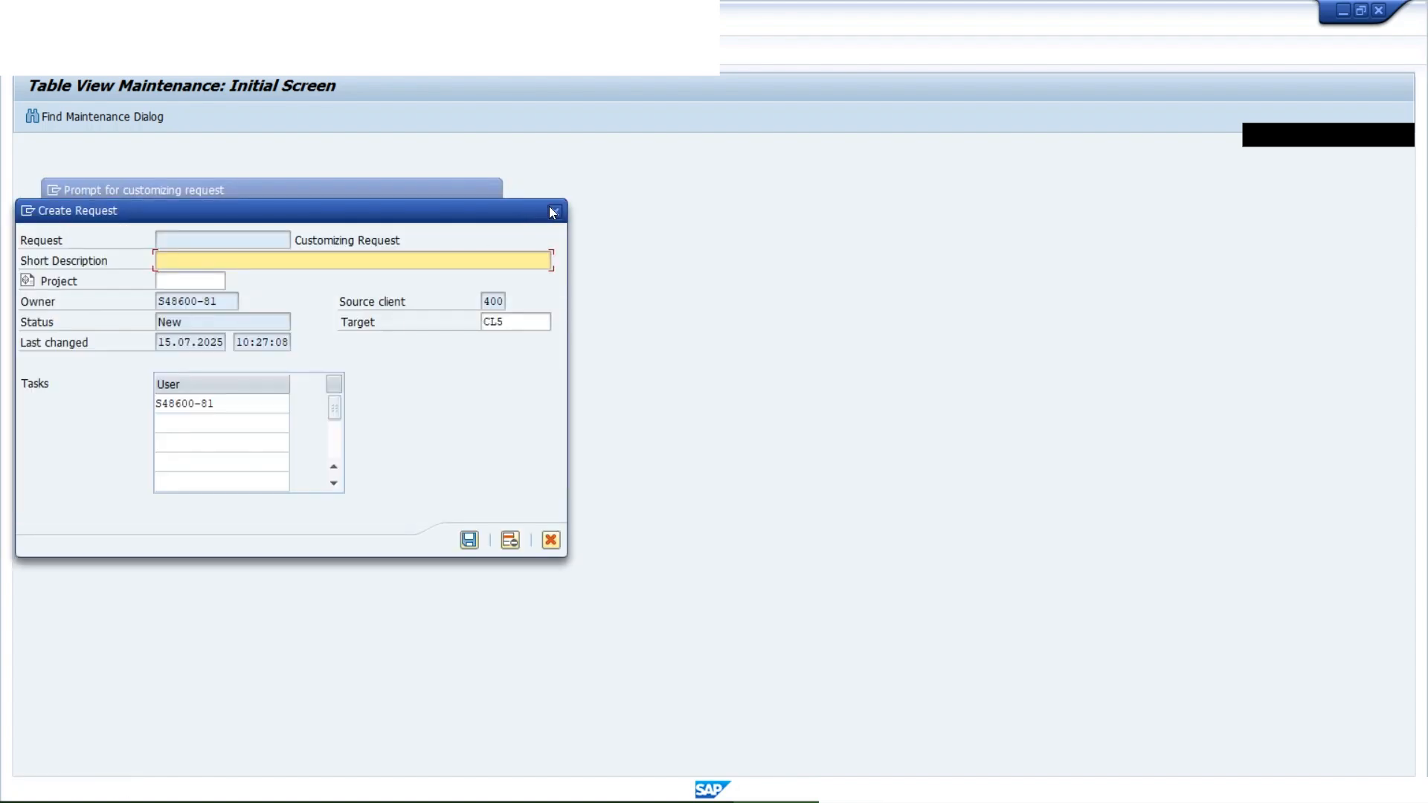
text(CUSTOM TR)
key(Return)
click(274, 316)
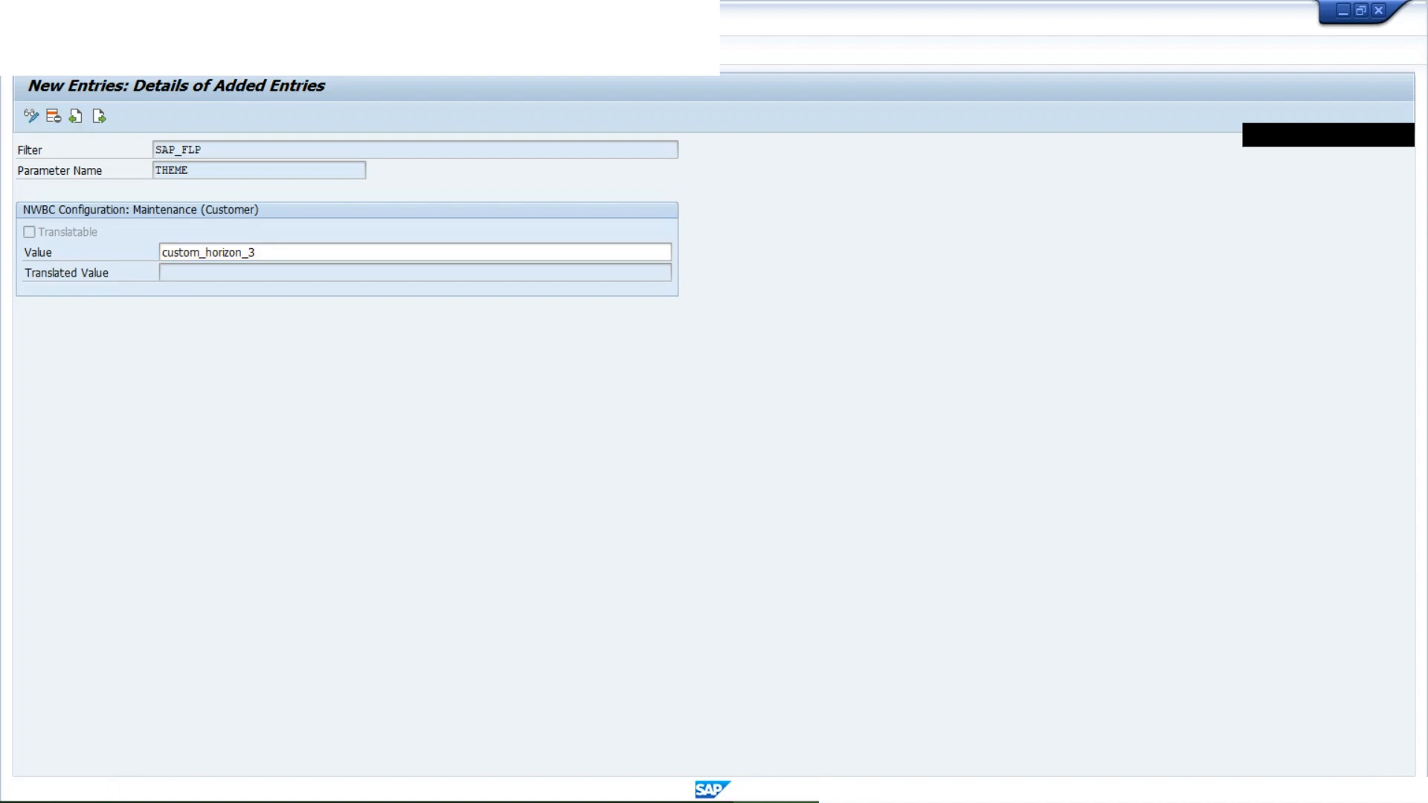
key(F3)
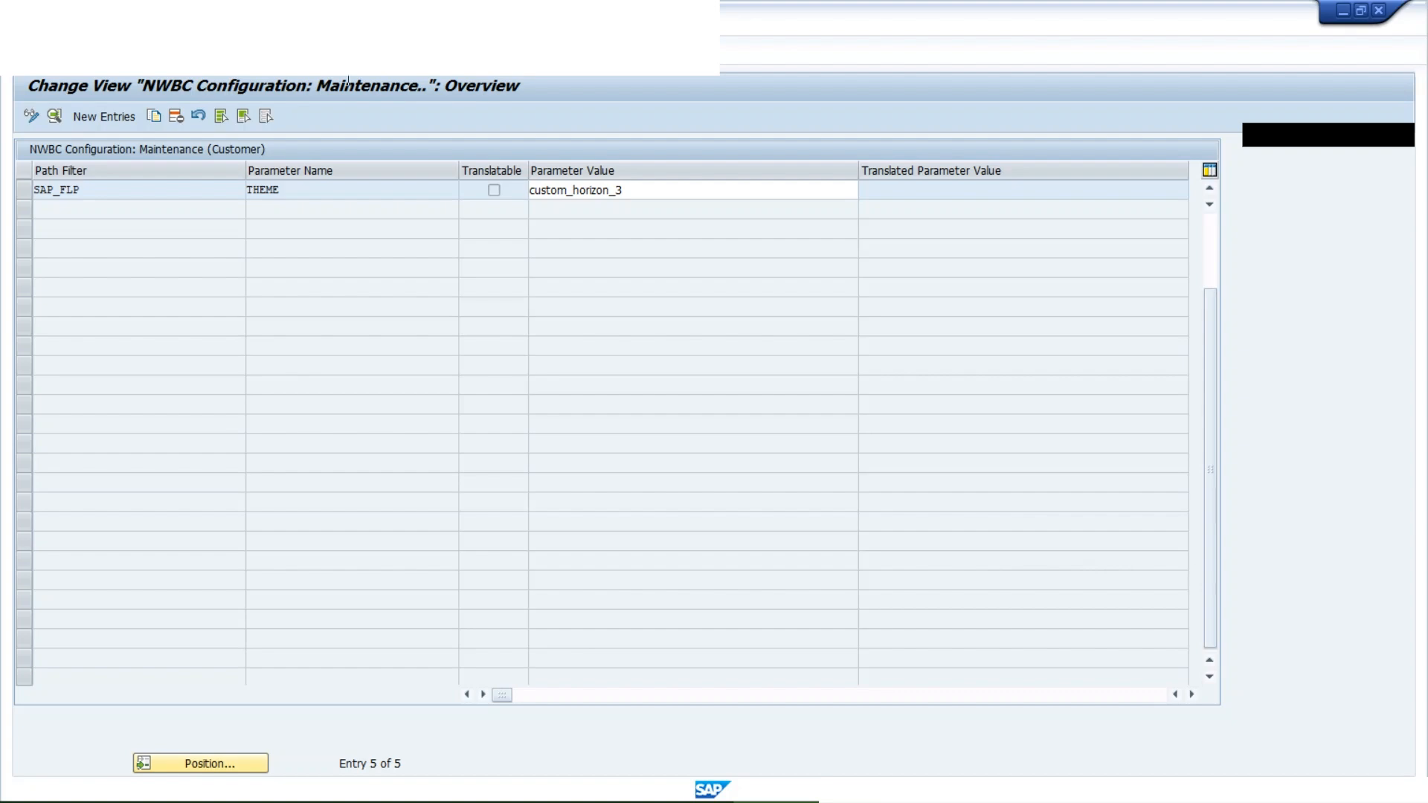
Copy custom_horizon_3 from the SAP_FLP entry and try to set it as the THEMING_DEFAULT_THEME property value in Launchpad Configuration
drag(664, 192, 466, 190)
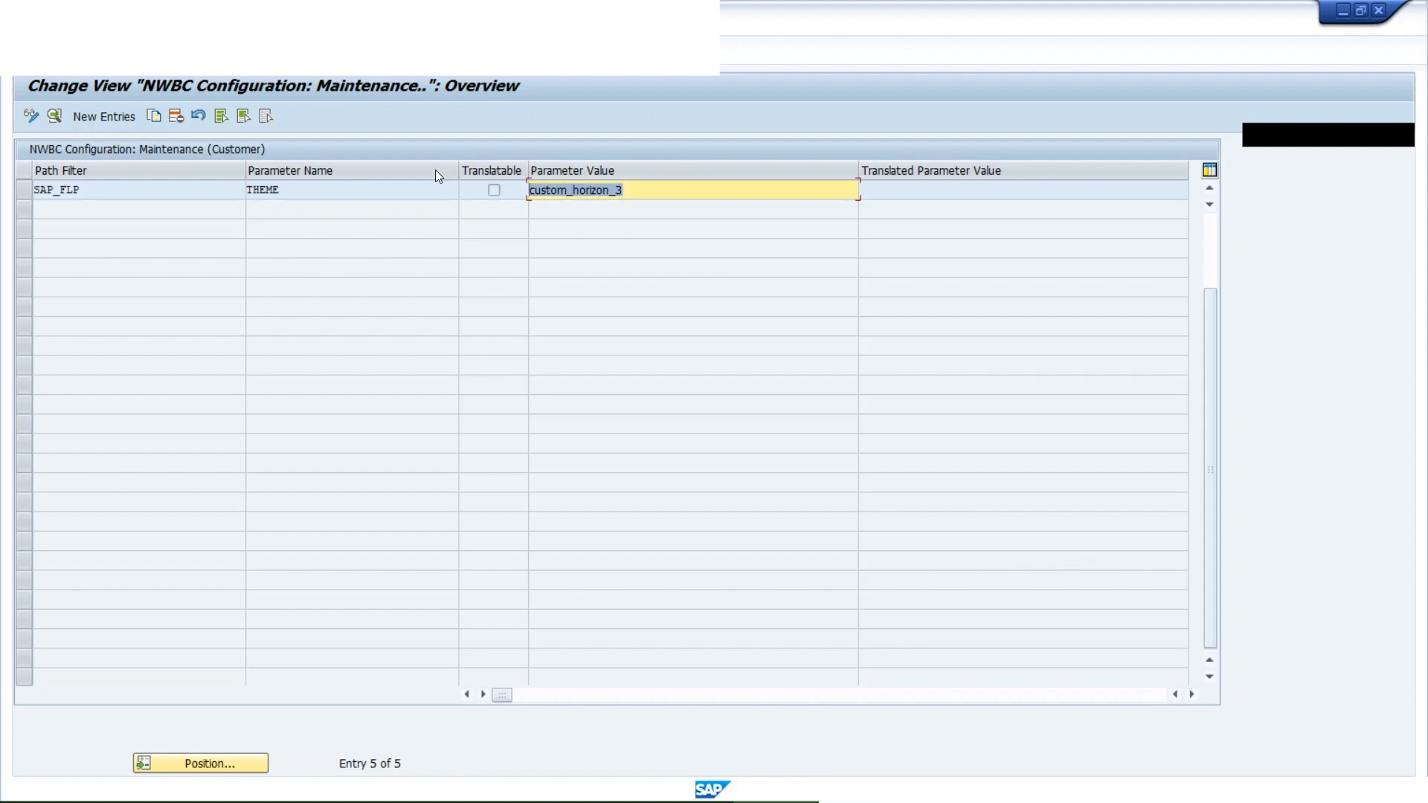
key(ctrl+c)
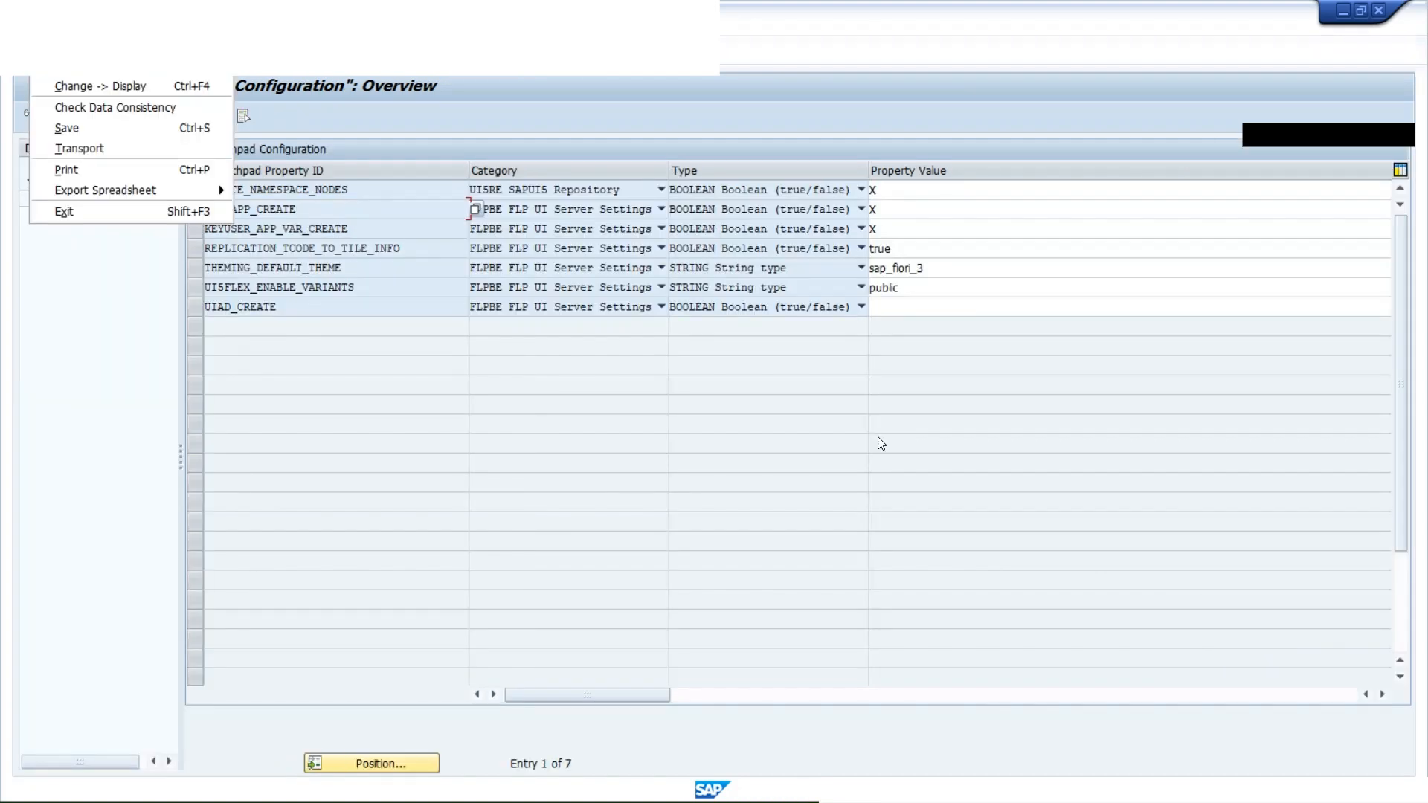
click(878, 443)
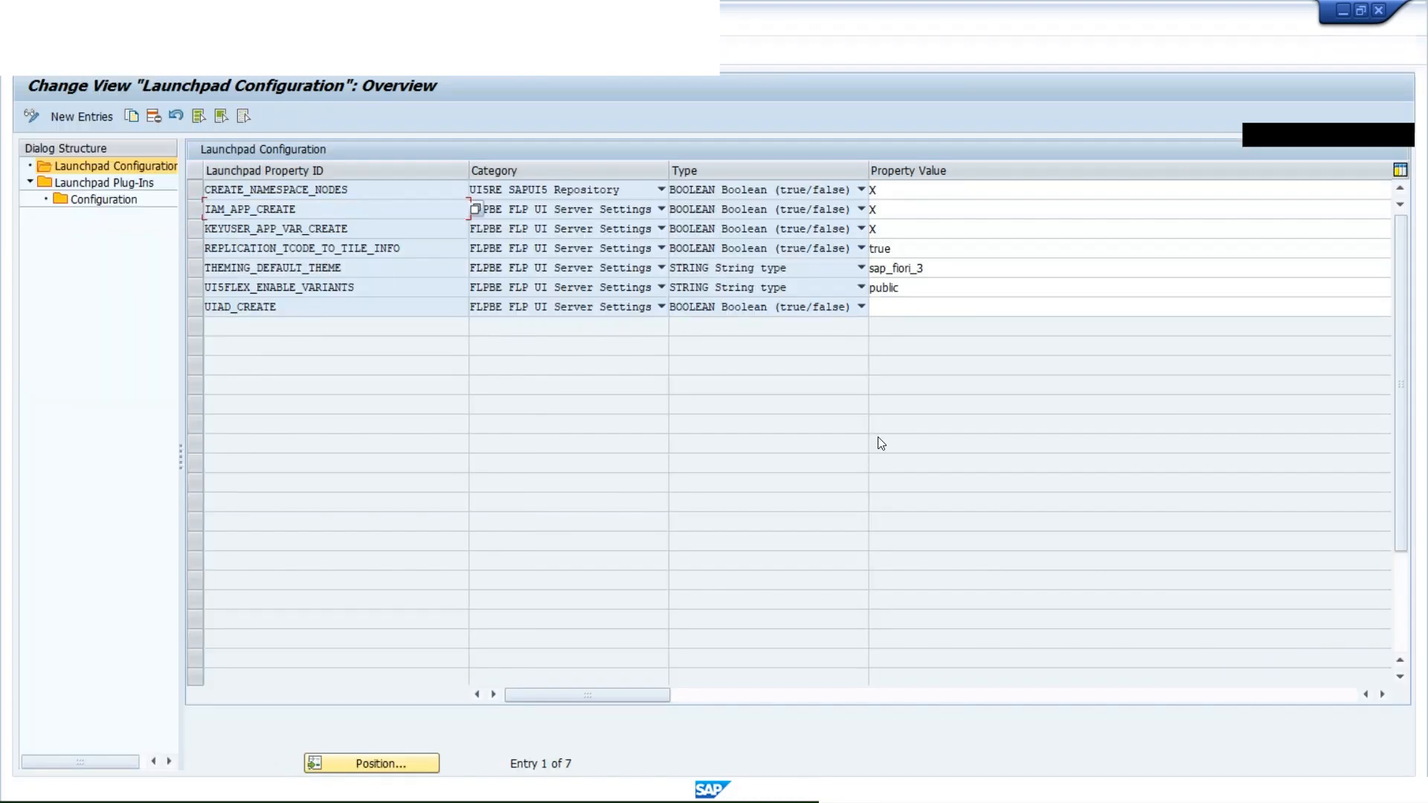
click(964, 265)
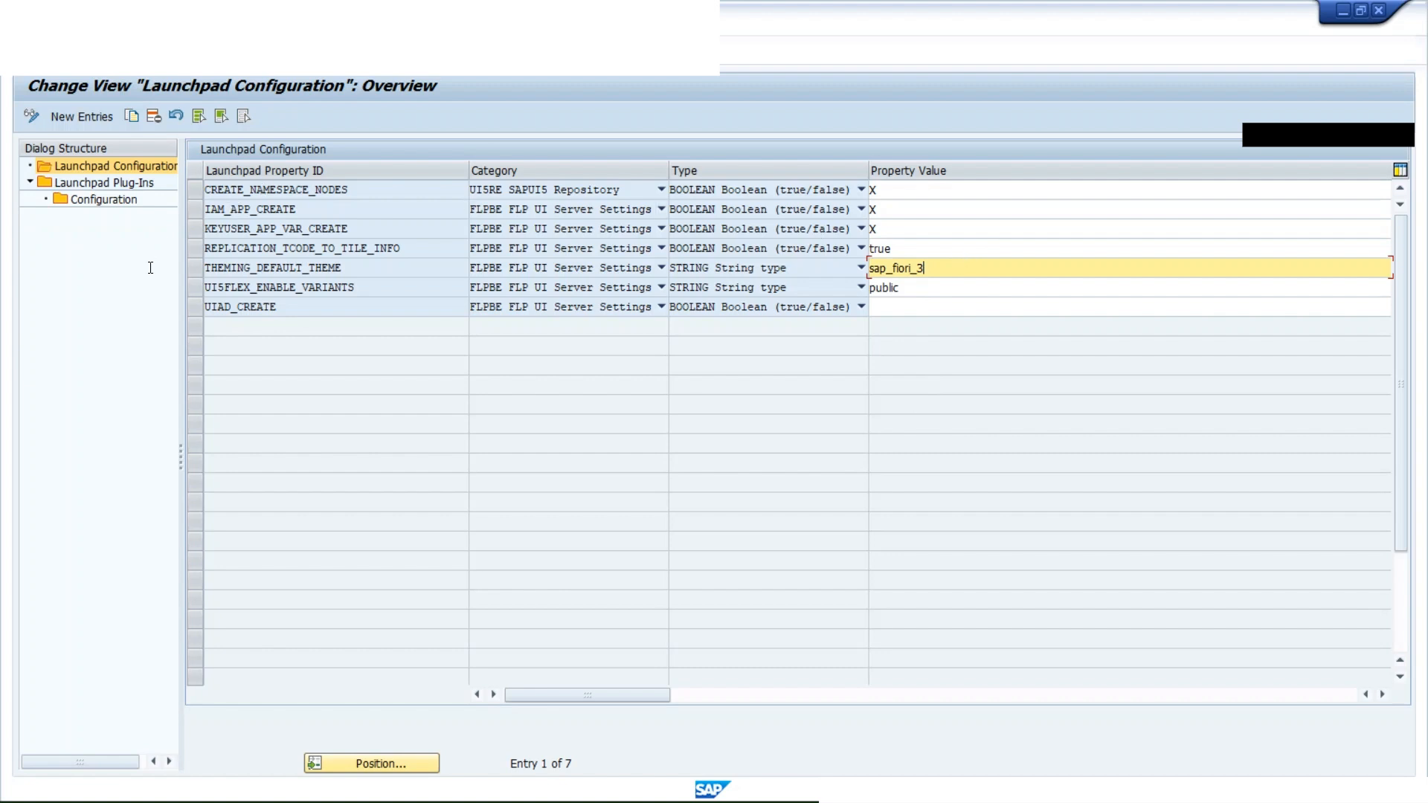
click(194, 269)
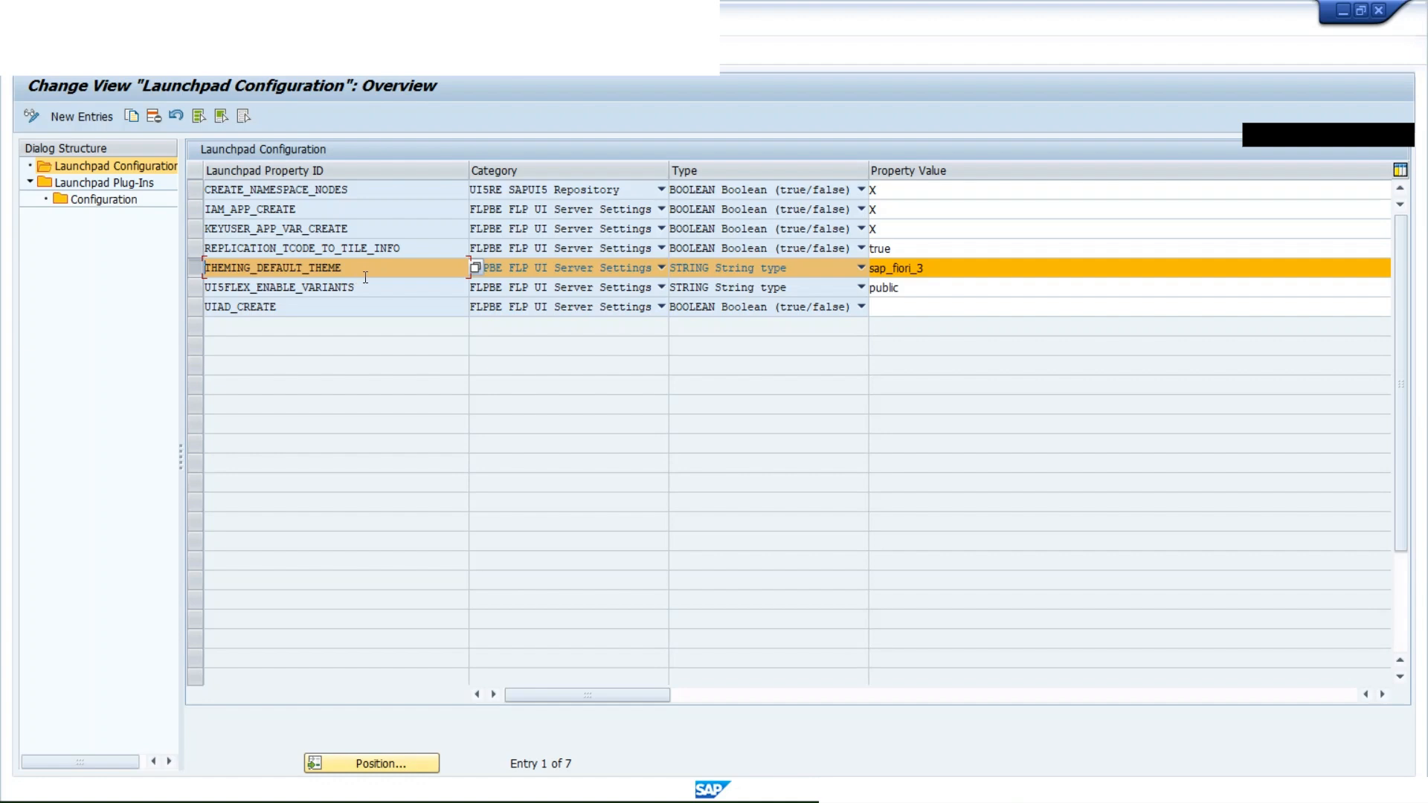
click(944, 270)
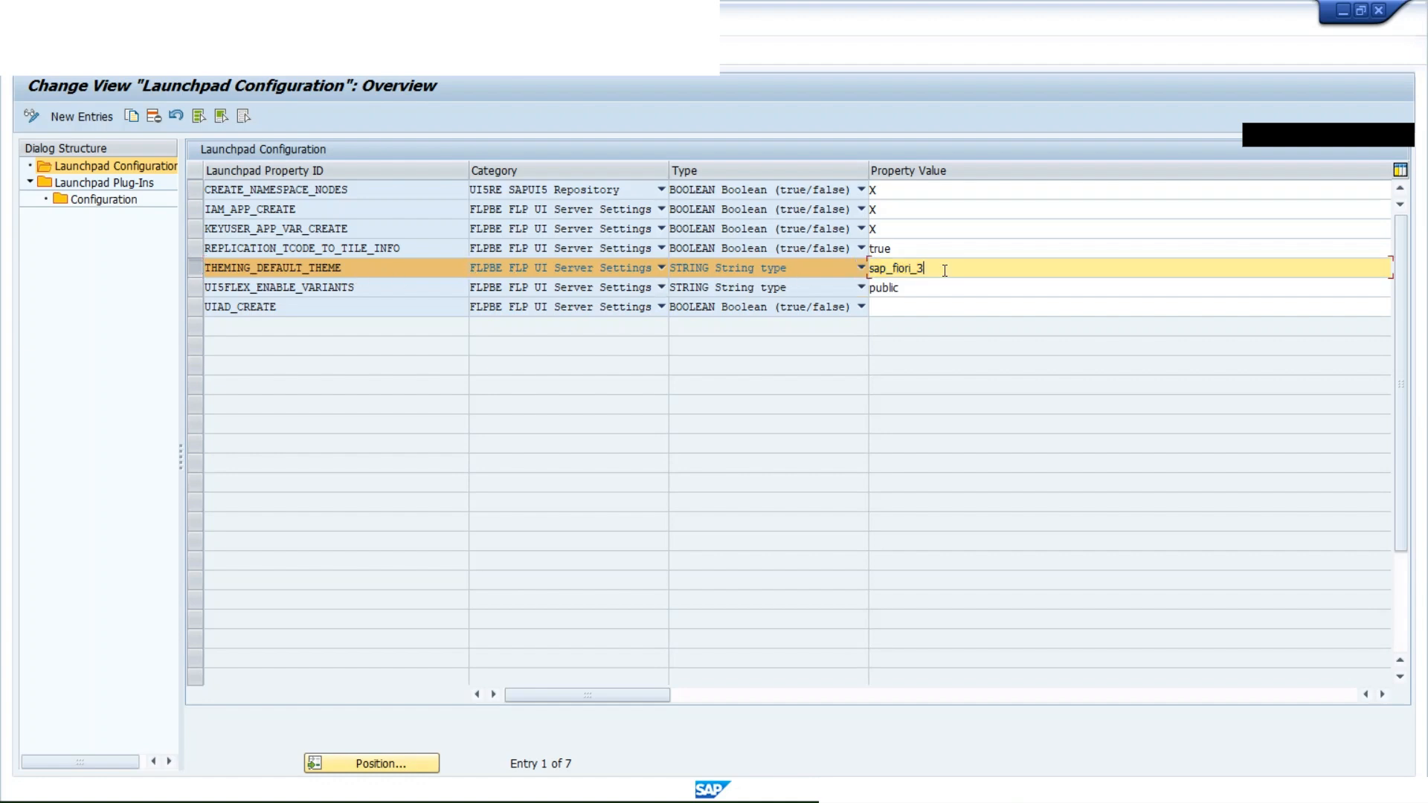
key(BackSpace)
key(BackSpace)
key(BackSpace)
key(BackSpace)
key(BackSpace)
key(BackSpace)
key(BackSpace)
key(BackSpace)
key(BackSpace)
key(BackSpace)
key(BackSpace)
key(ctrl+v)
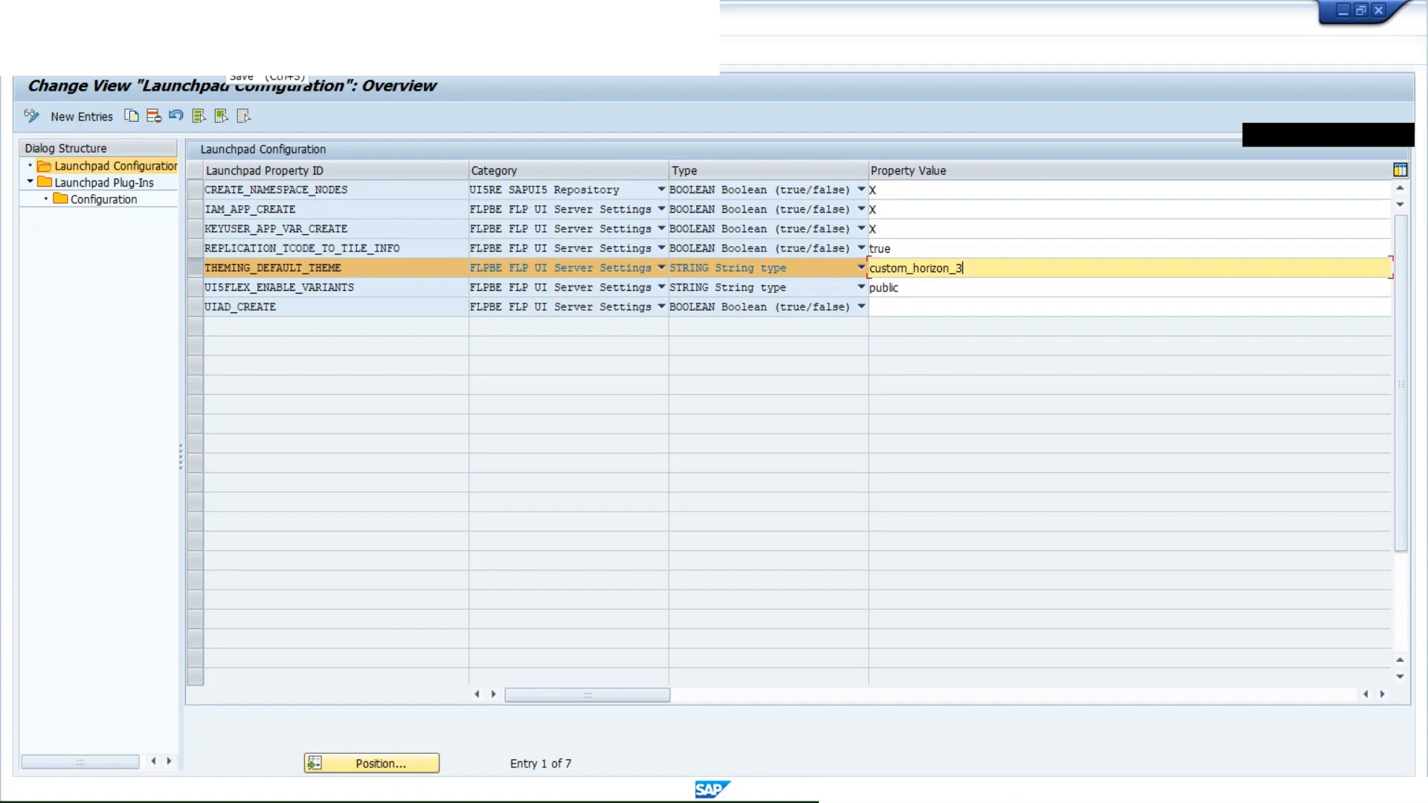
key(Return)
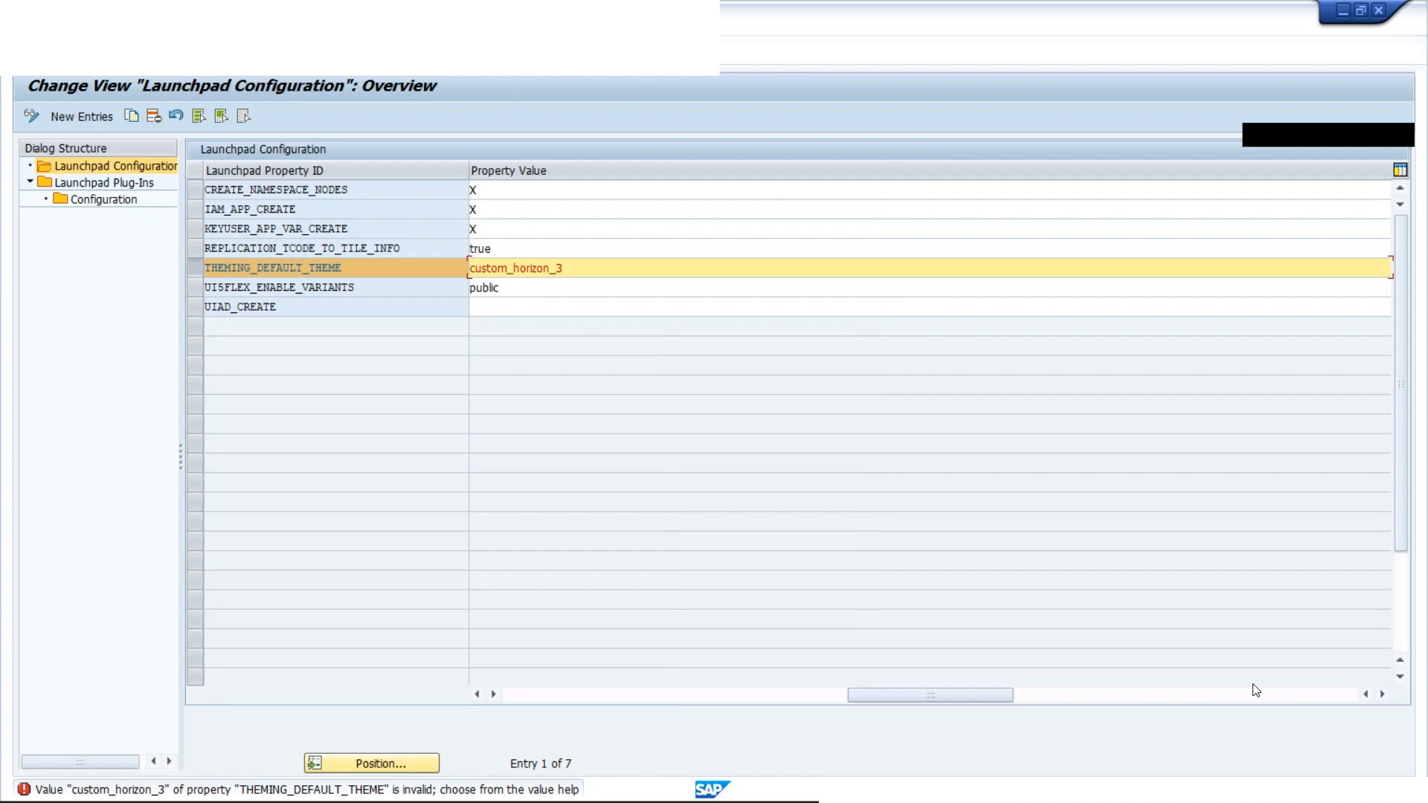
Set the THEMING_DEFAULT_THEME property value to custom_horizon_2, Custom Morning Horizon (2), from the list of allowed values
click(1384, 693)
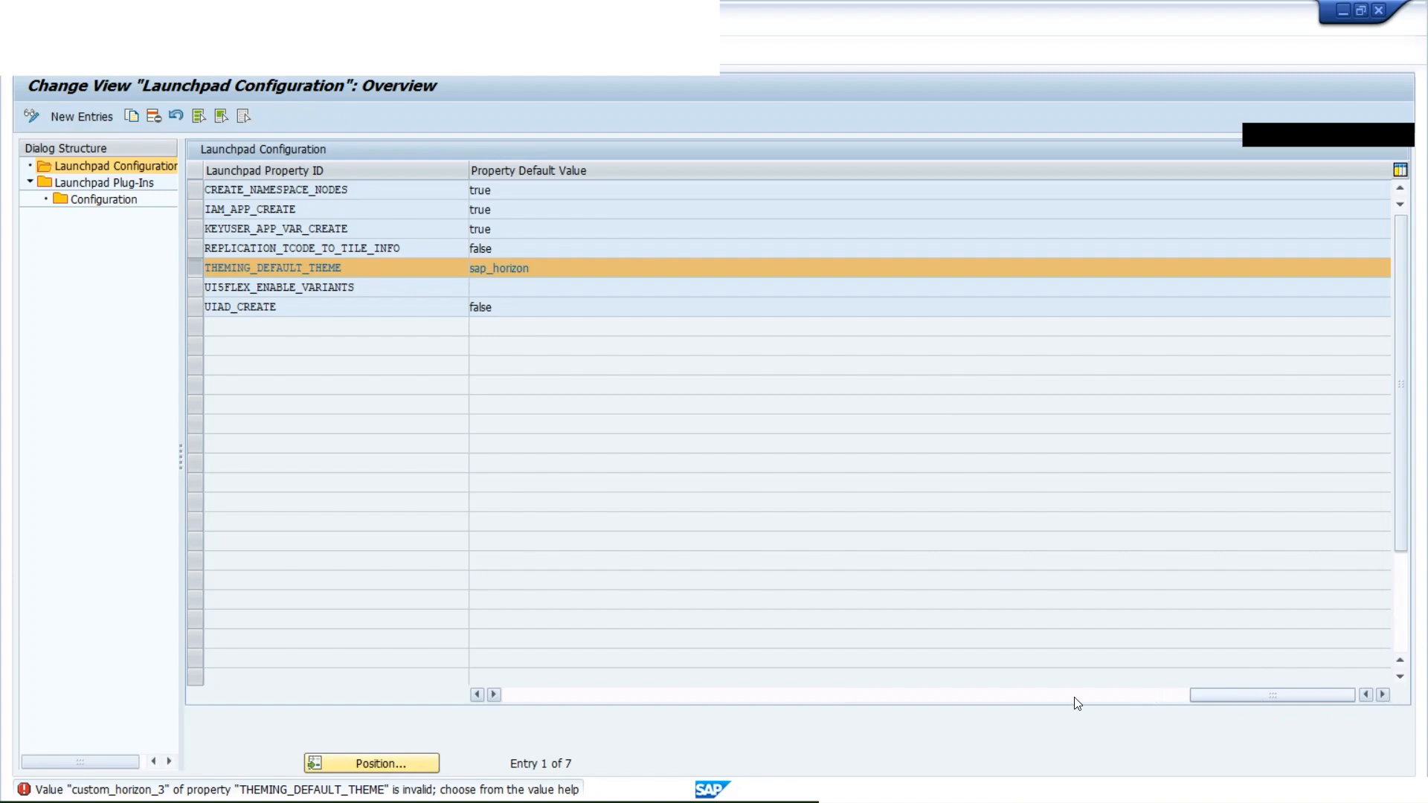
click(955, 697)
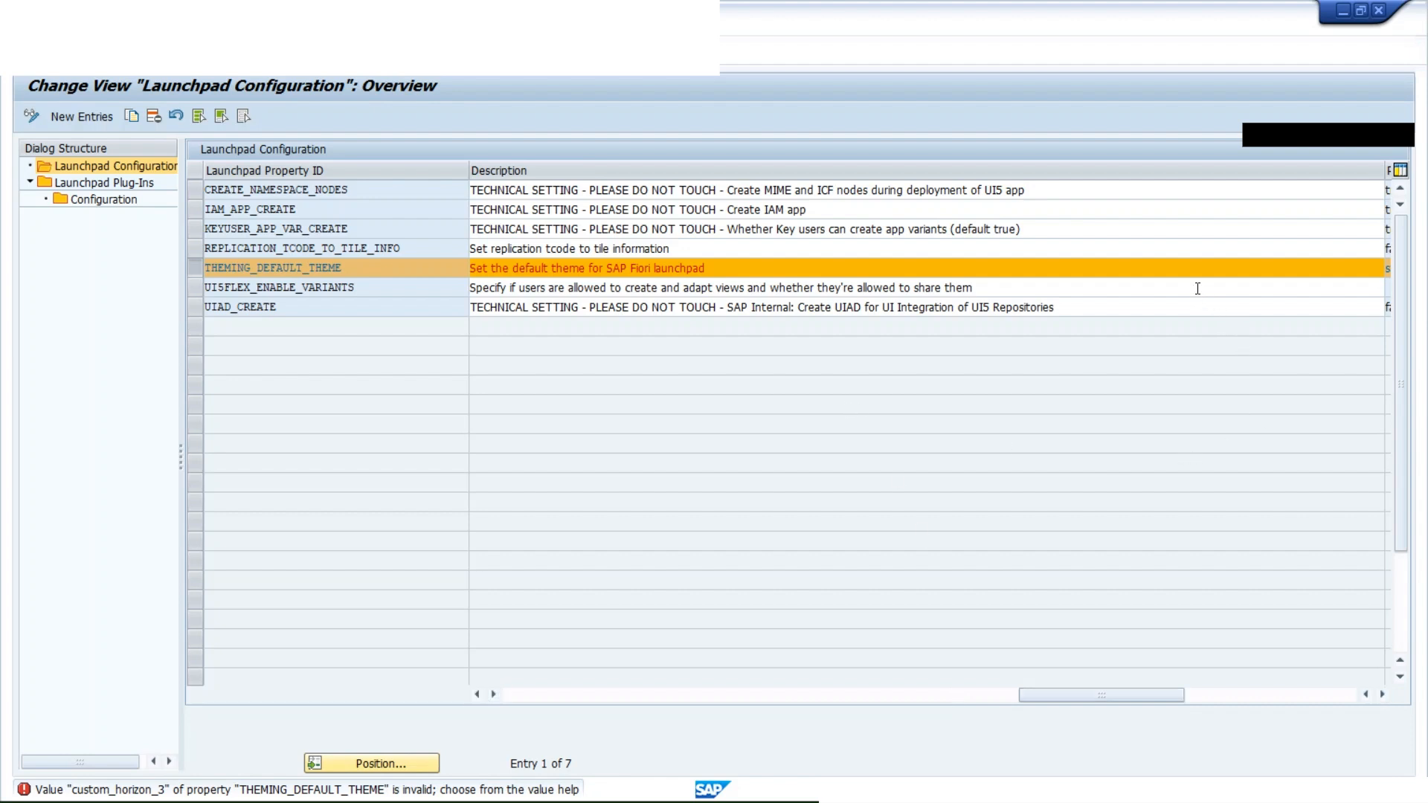
click(1382, 695)
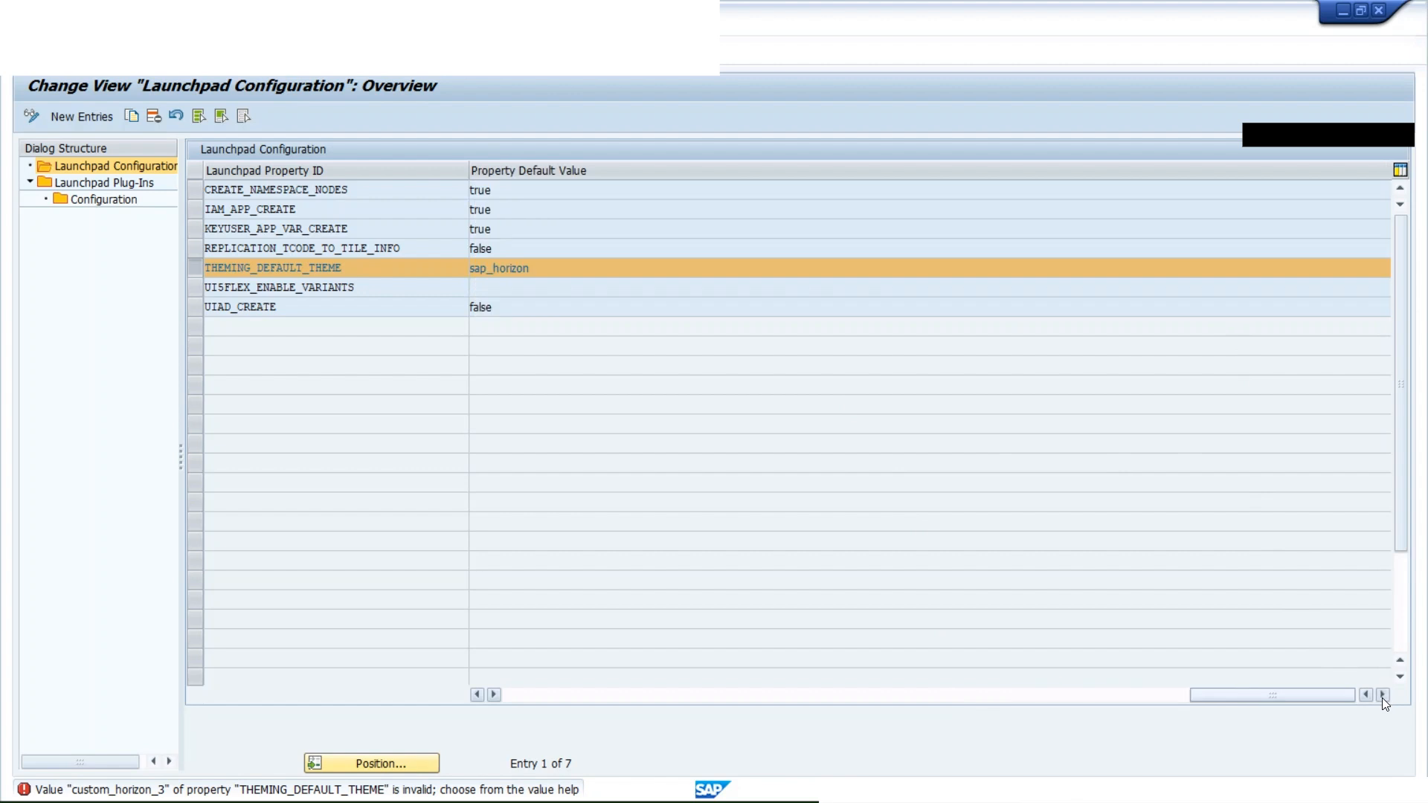
click(1382, 694)
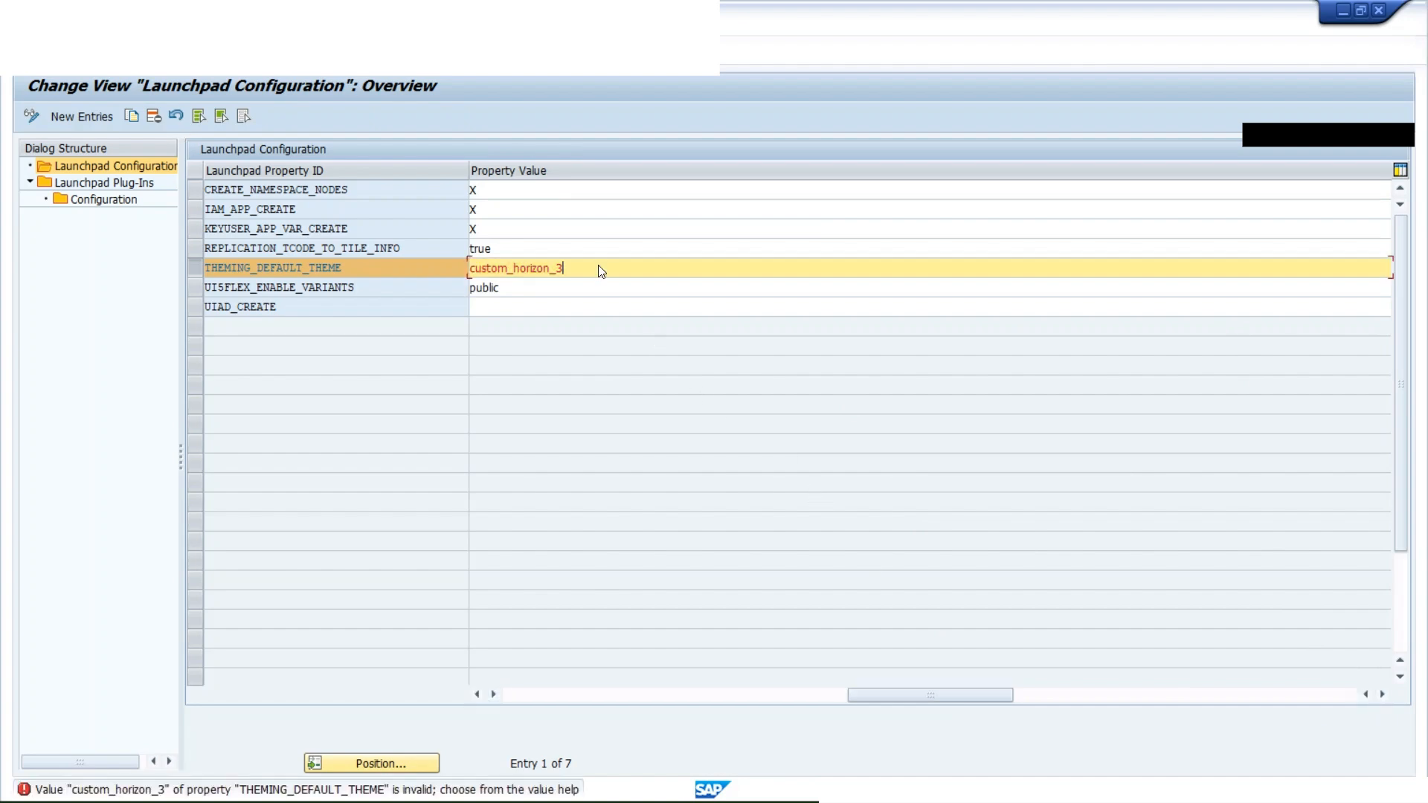
key(F4)
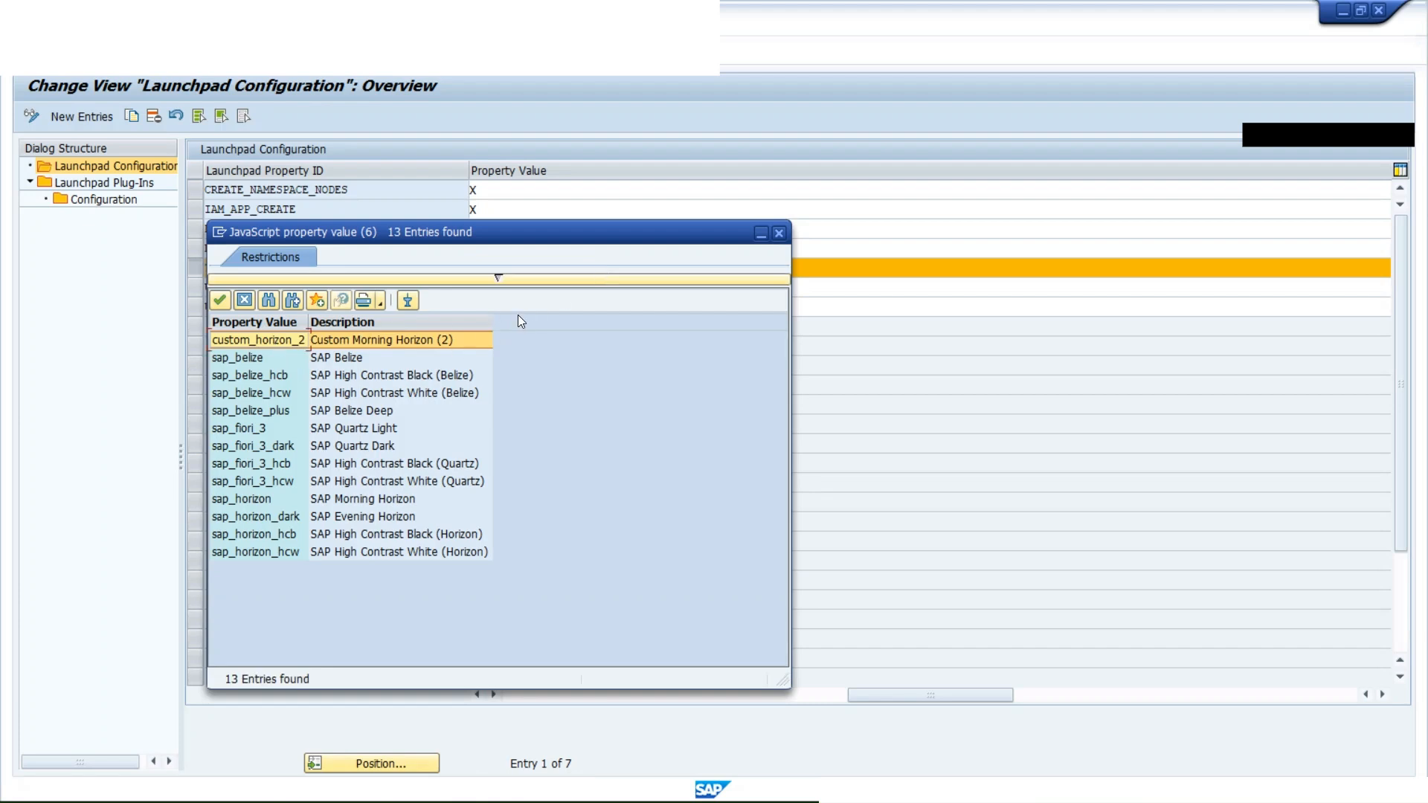
double_click(453, 339)
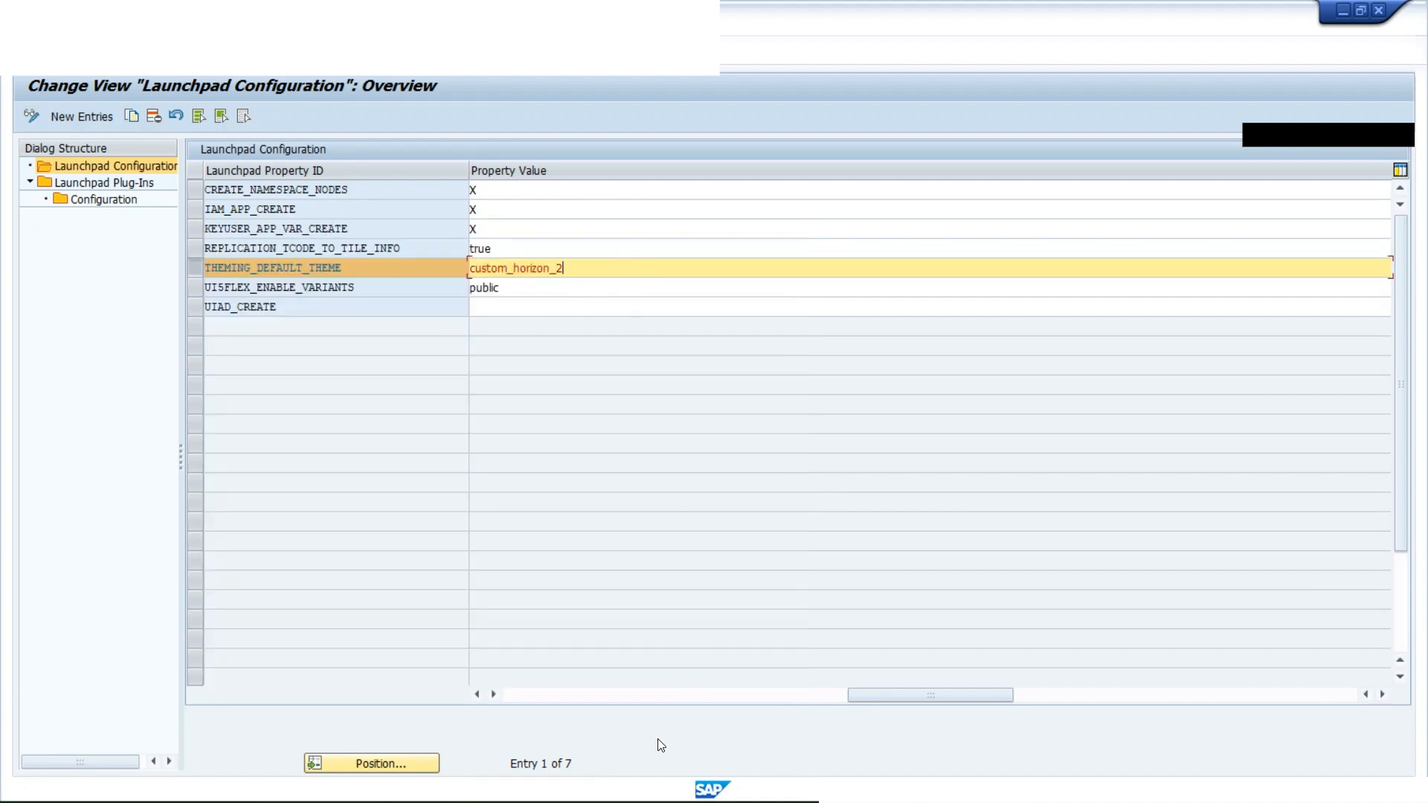
Check the custom theme's ID in UI Theme Designer, and save the Launchpad Configuration in SAP GUI
mouse_move(649, 792)
click(234, 793)
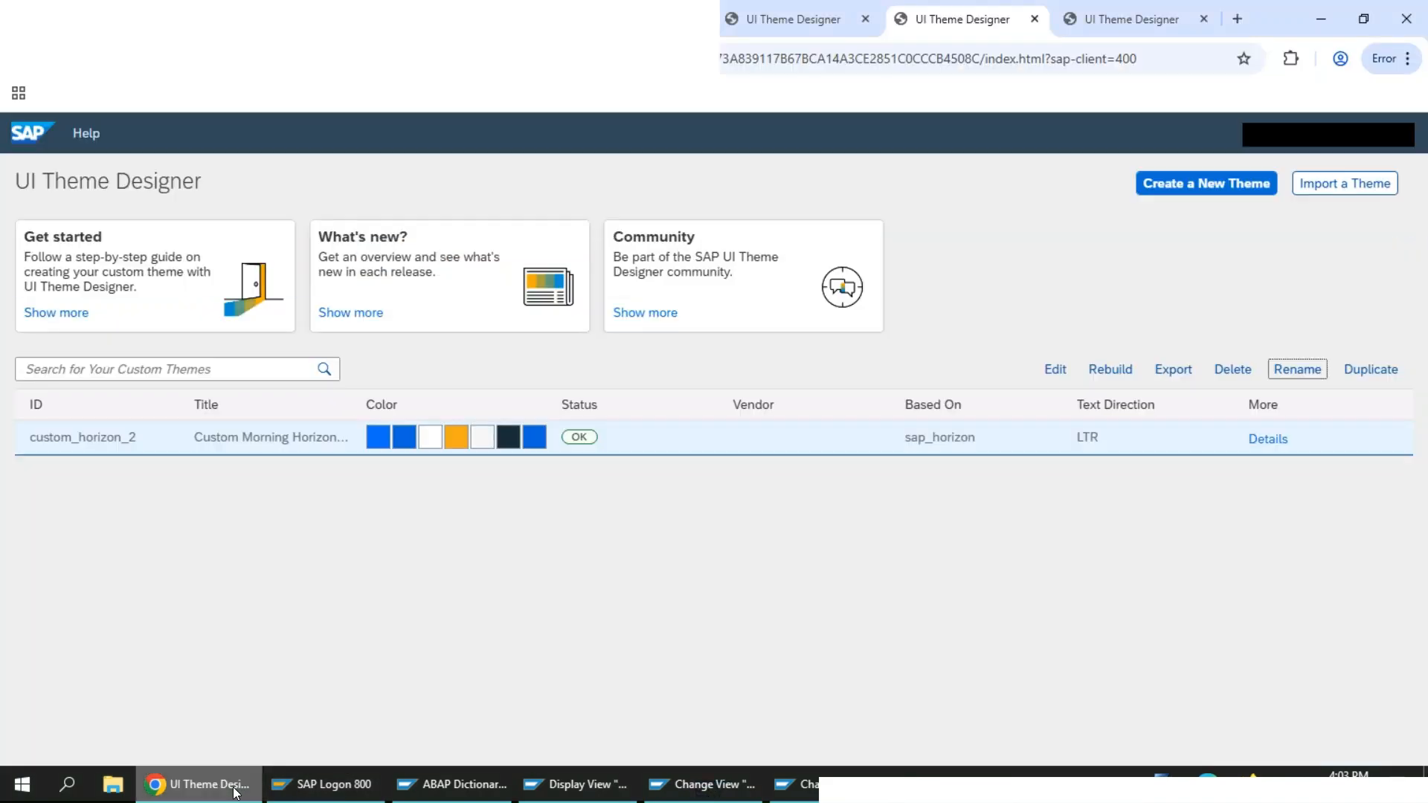
click(235, 793)
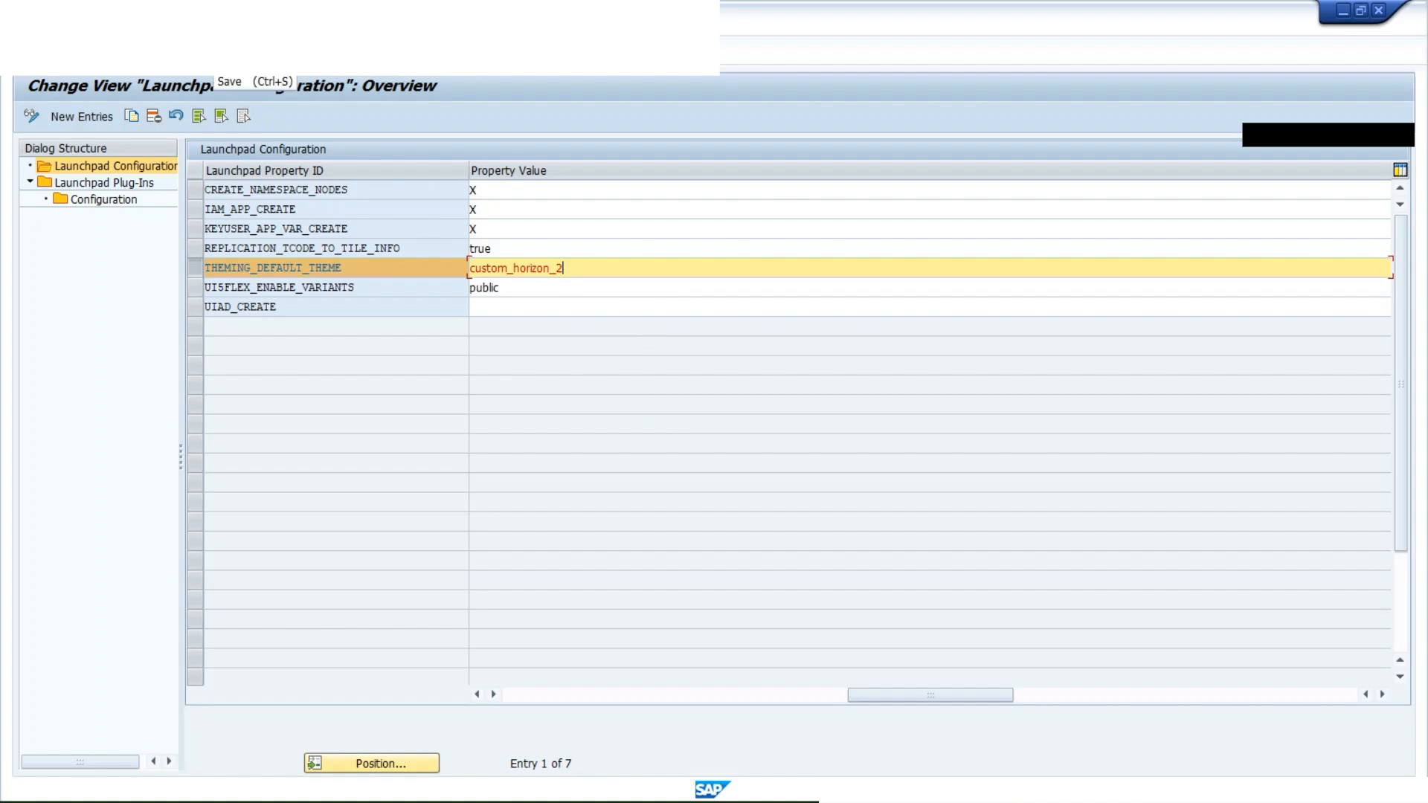
key(ctrl+s)
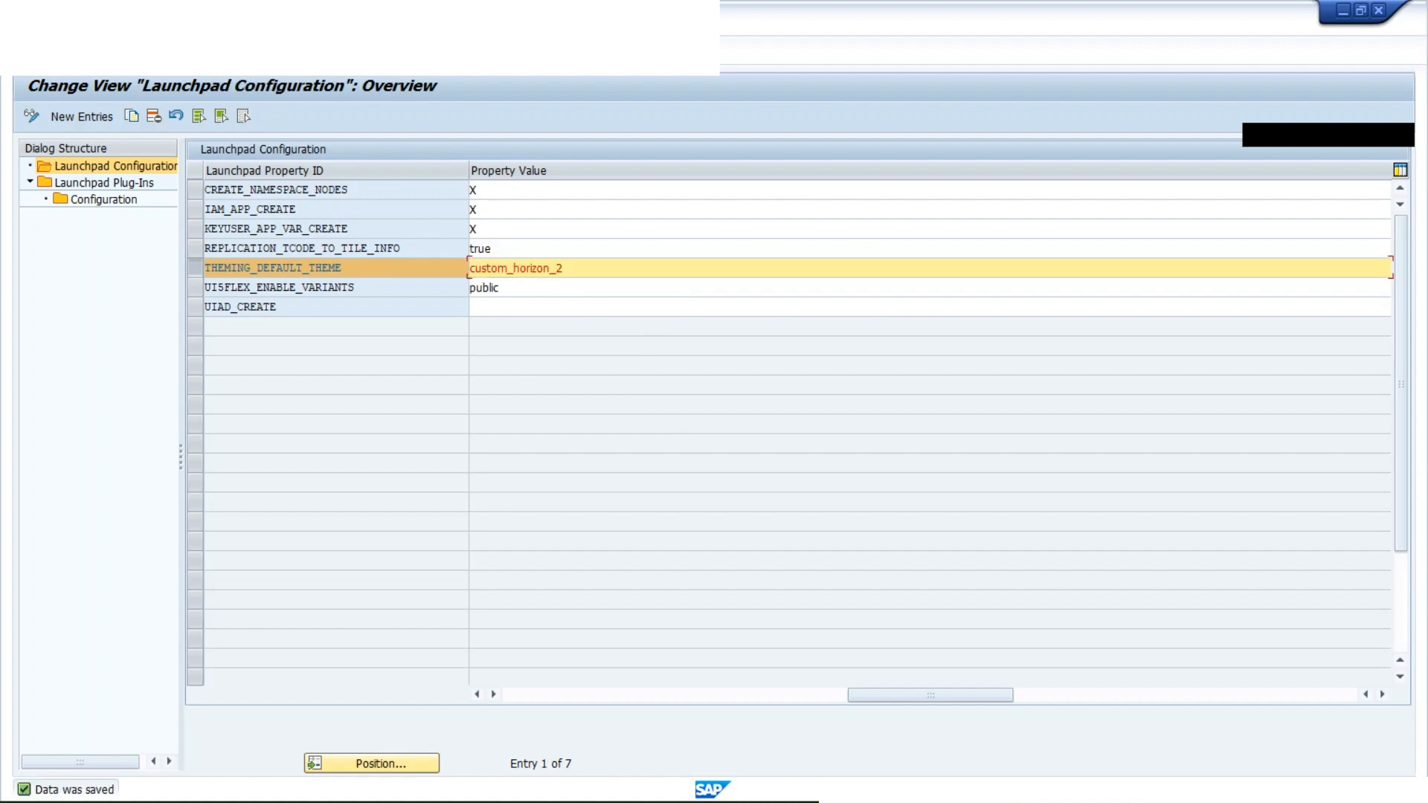
Switch to the browser and examine the themed Fiori launchpad home page, browsing its Planning, Settlement, Contract Management and other tile groups
mouse_move(380, 802)
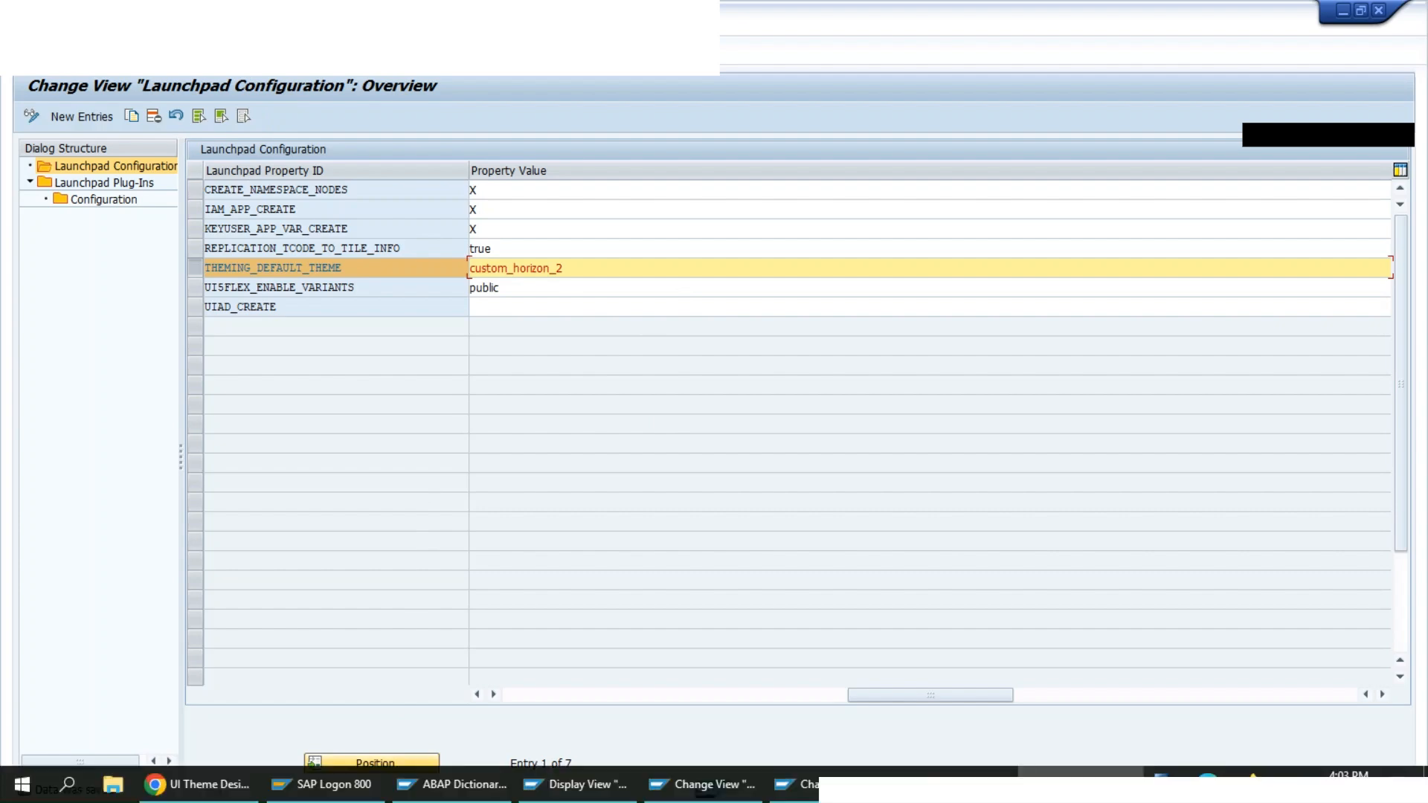
mouse_move(189, 786)
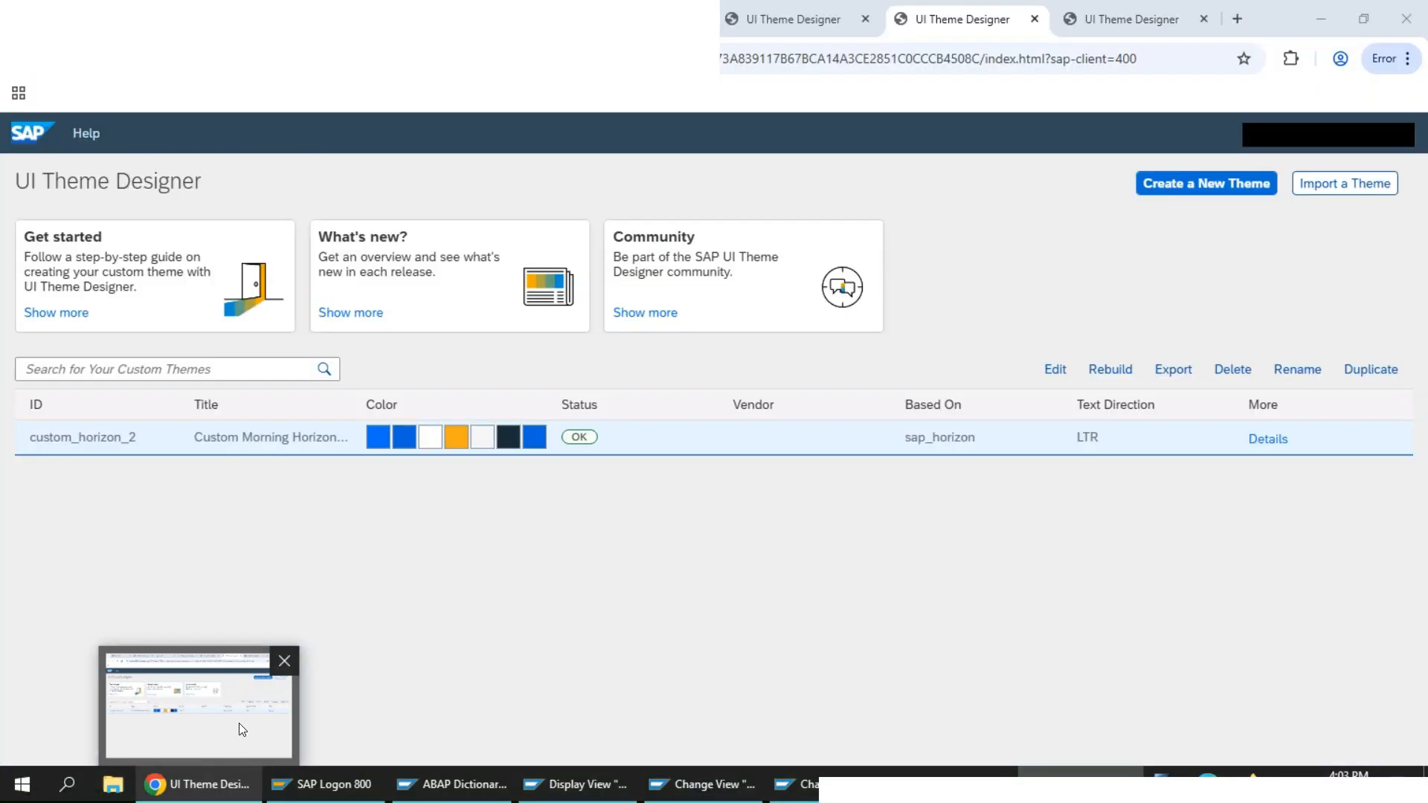
click(239, 723)
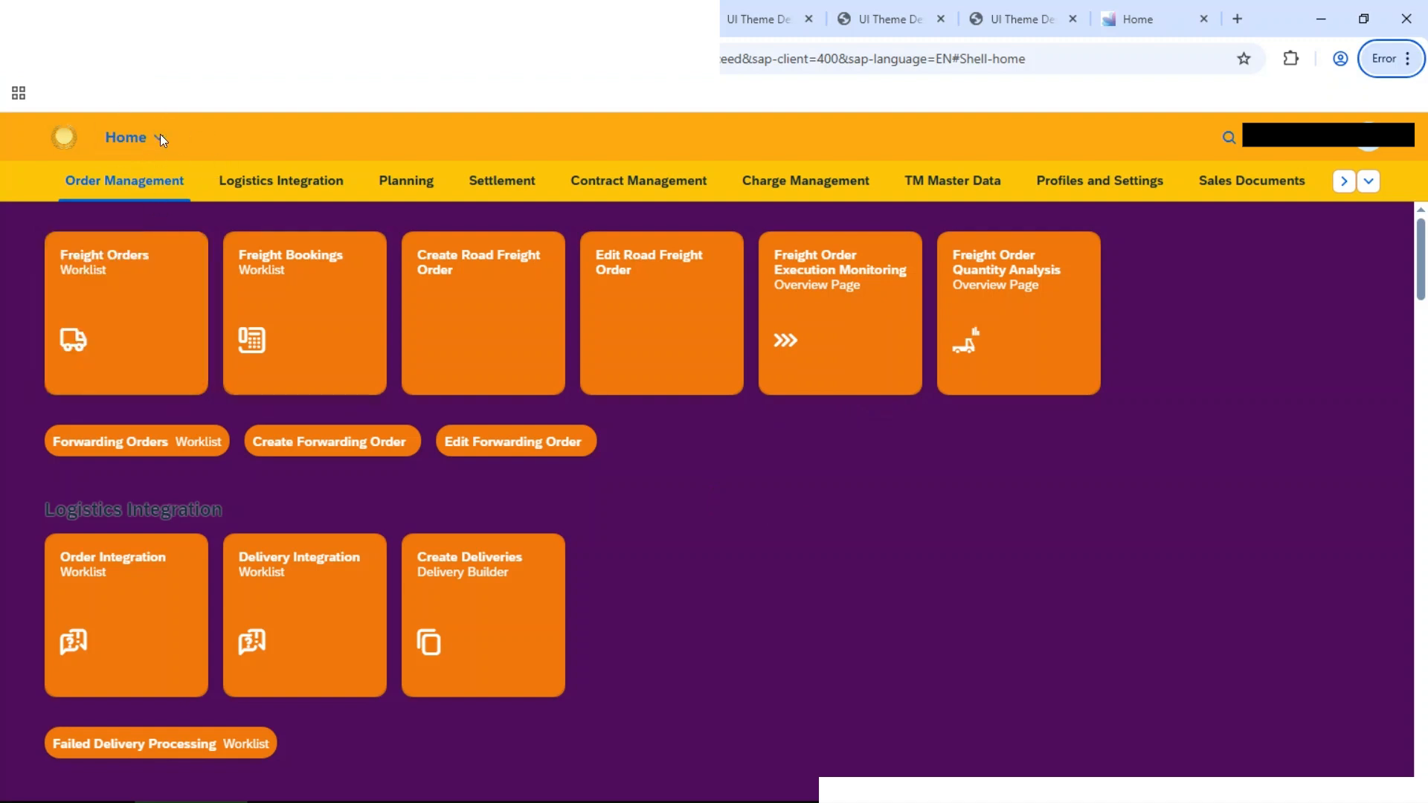
click(289, 192)
click(419, 195)
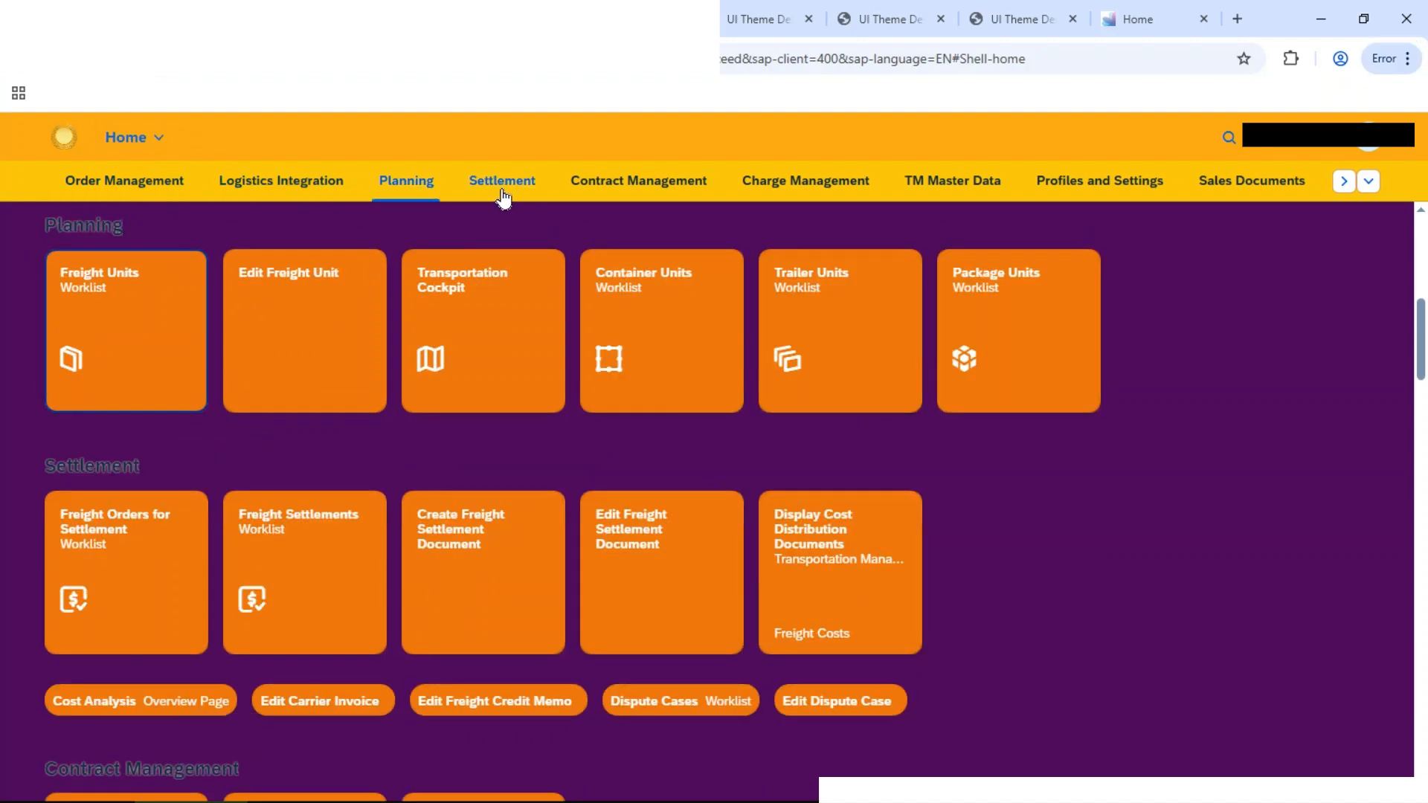
click(501, 190)
click(610, 188)
scroll(621, 372, down, 20)
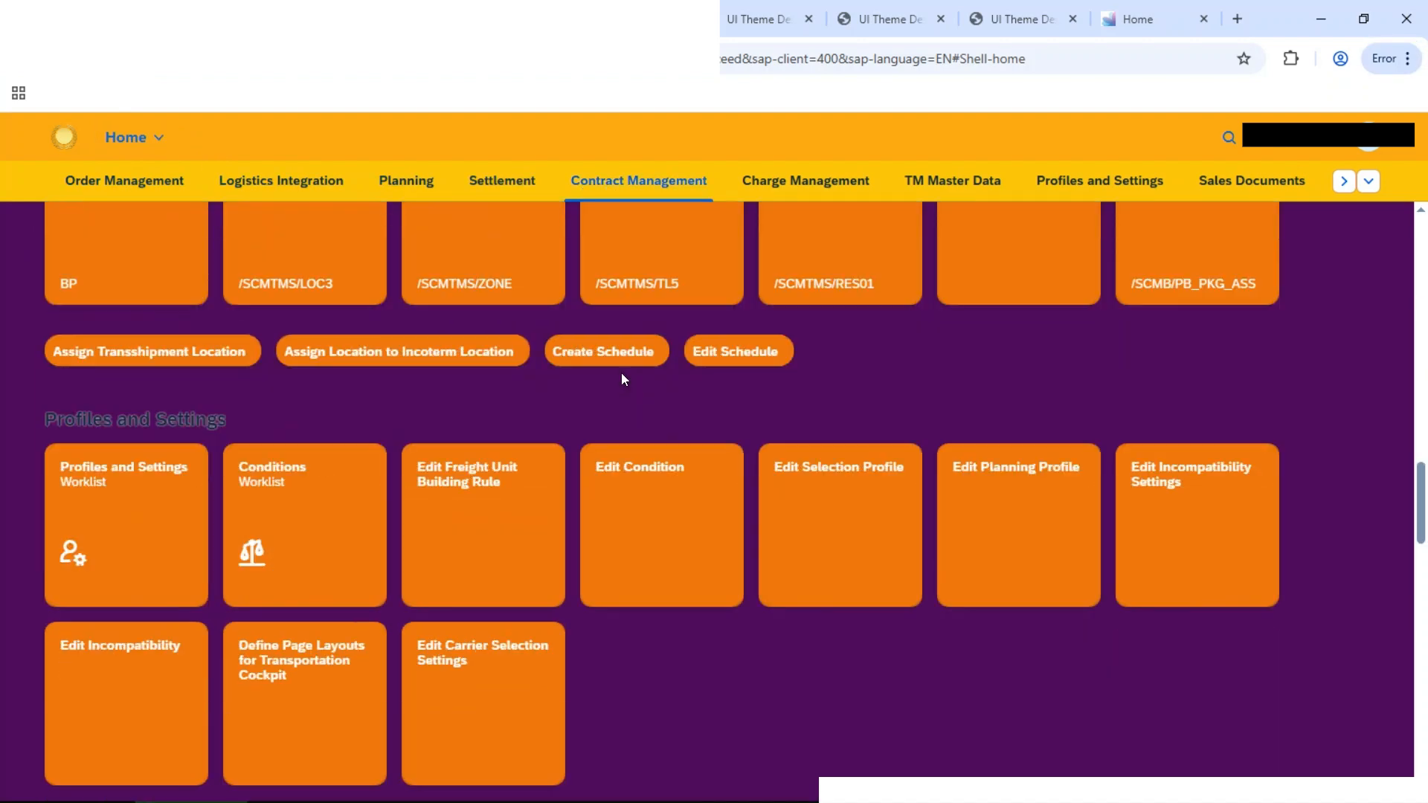
scroll(815, 412, up, 20)
scroll(959, 454, down, 15)
scroll(1015, 619, up, 15)
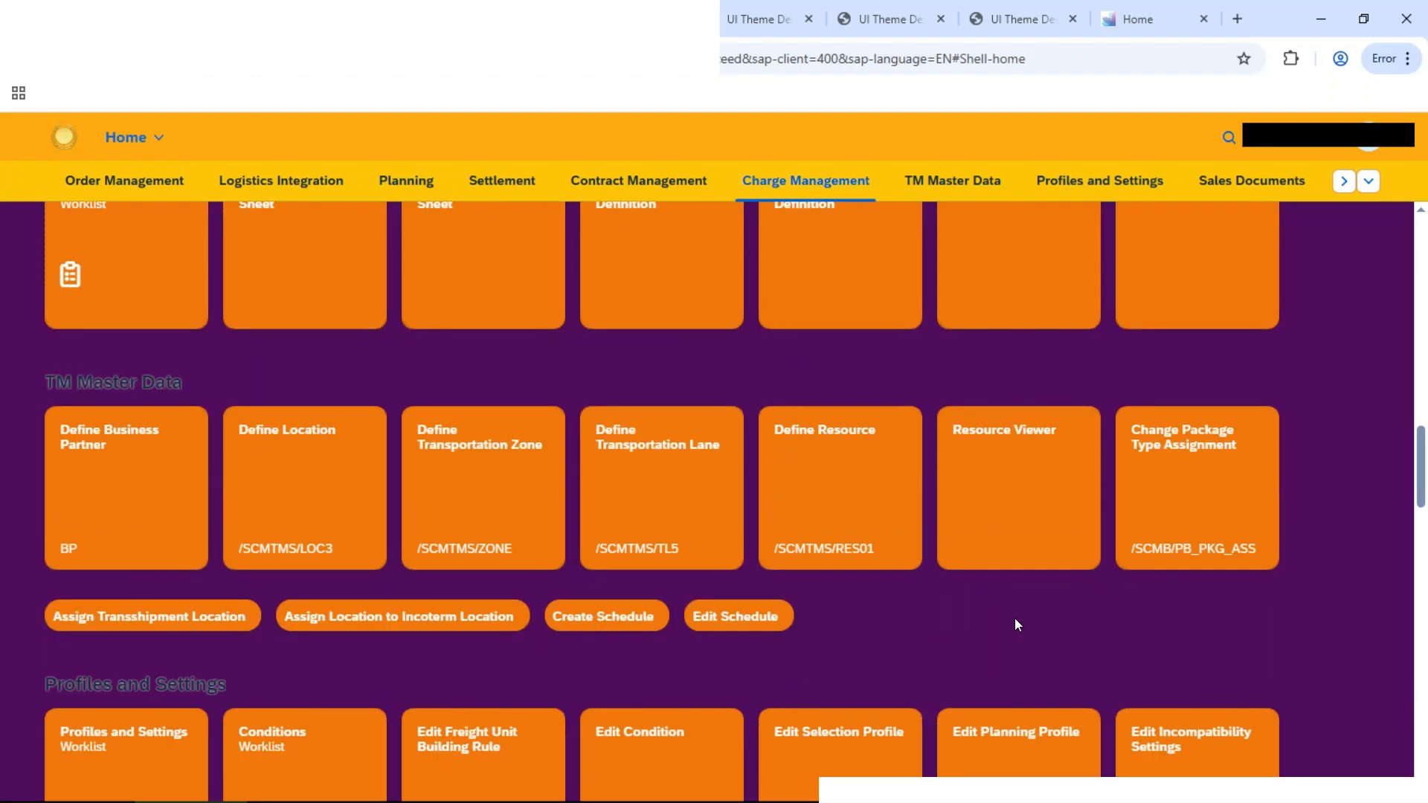